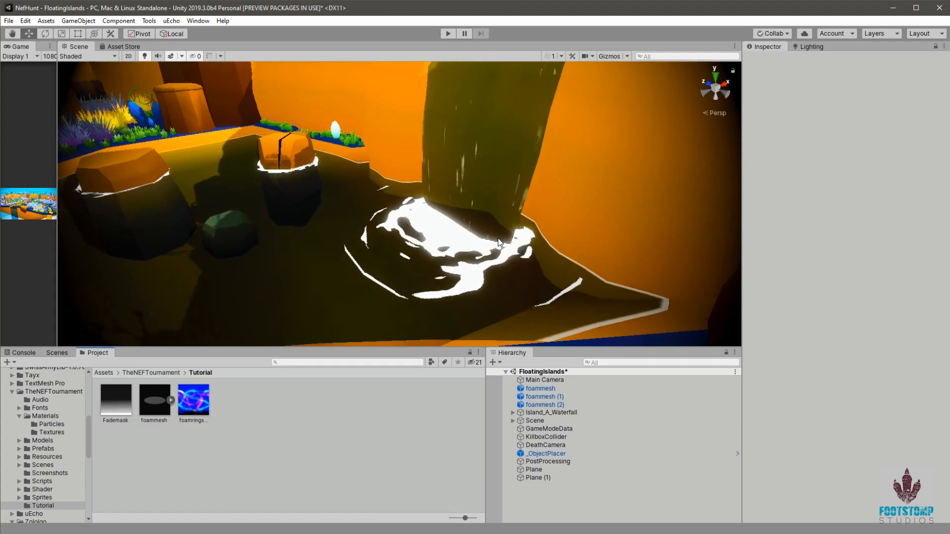
- Examine the foam below the waterfall in the scene, and the CircleCylMesh disc's faces and UV layout in Blender
right_drag(498, 238, 434, 267)
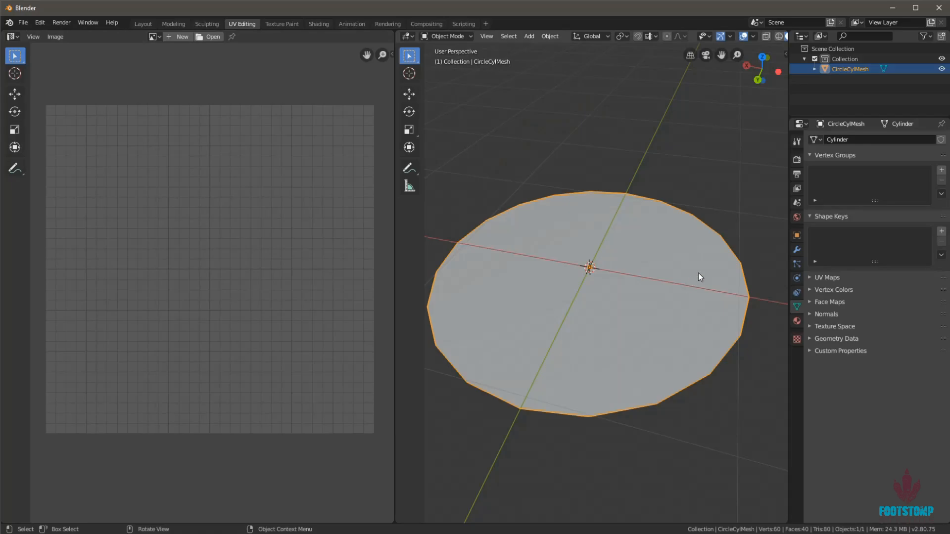
middle_drag(575, 294, 596, 267)
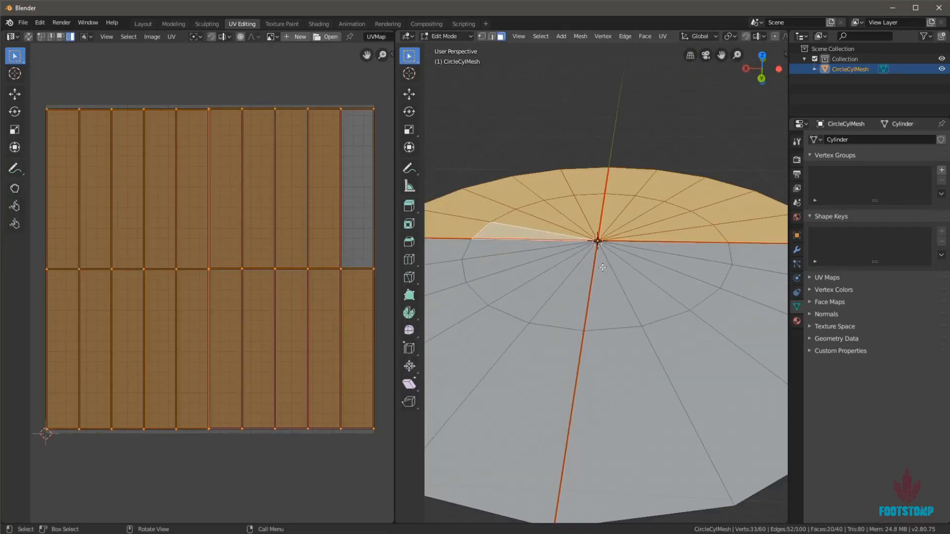
scroll(603, 267, up, 4)
mouse_move(605, 262)
middle_down()
mouse_move(615, 235)
mouse_move(619, 269)
middle_up()
scroll(620, 269, down, 4)
scroll(621, 301, down, 3)
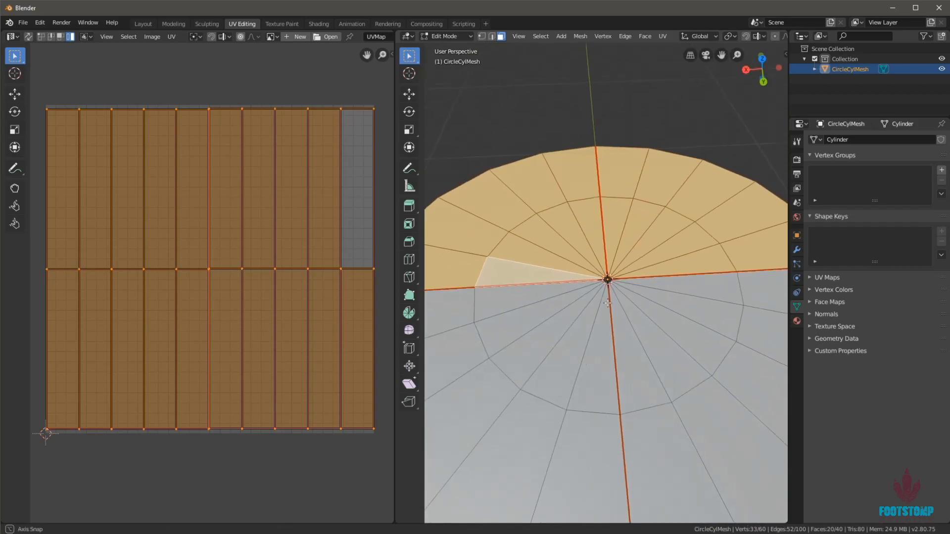
middle_drag(625, 278, 627, 304)
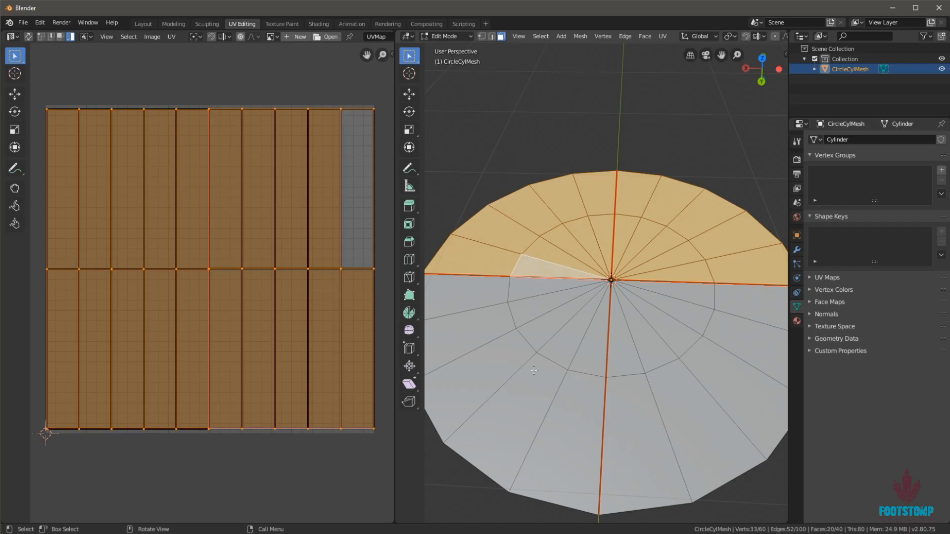
middle_drag(550, 326, 713, 405)
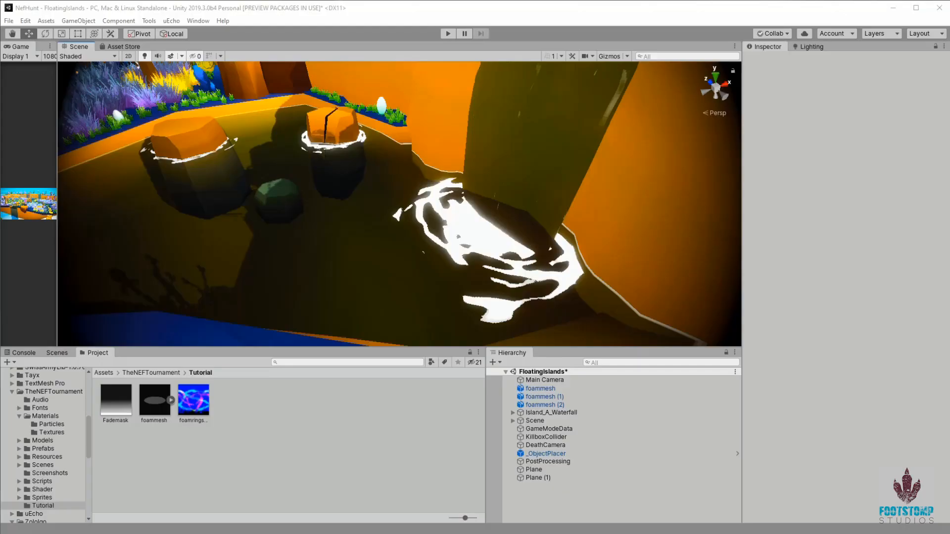
- In Unity, deactivate the three existing foammesh objects and place a new foammesh model in the pool below the waterfall
drag(158, 418, 161, 442)
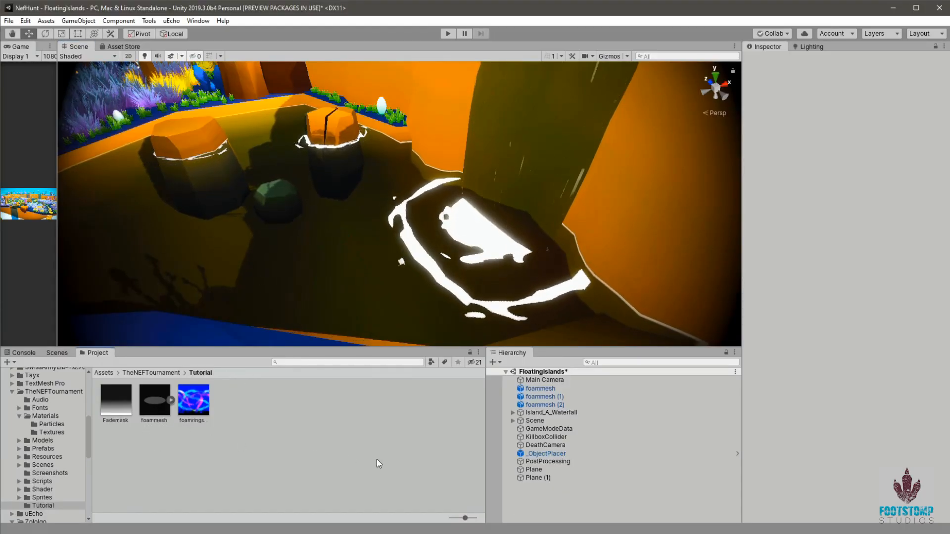
click(554, 389)
shift+click(563, 404)
click(769, 61)
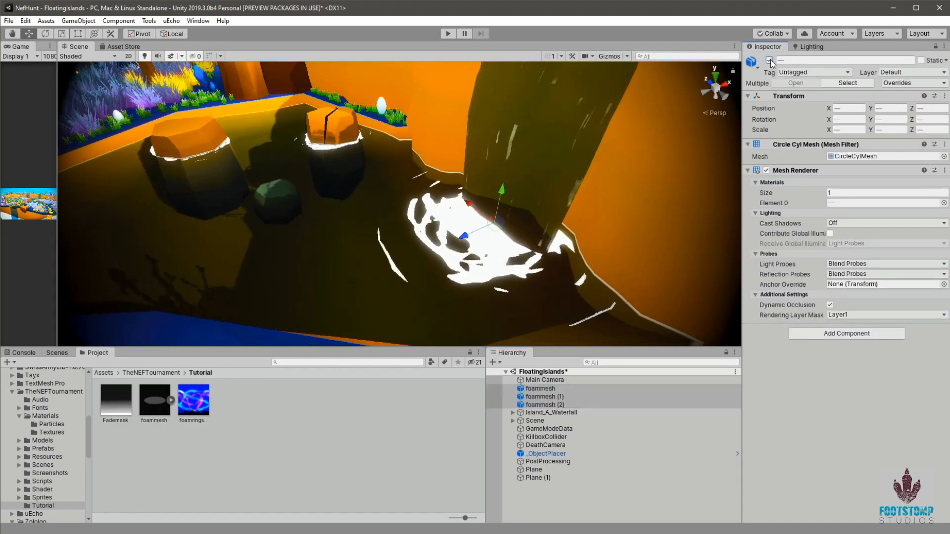
click(362, 459)
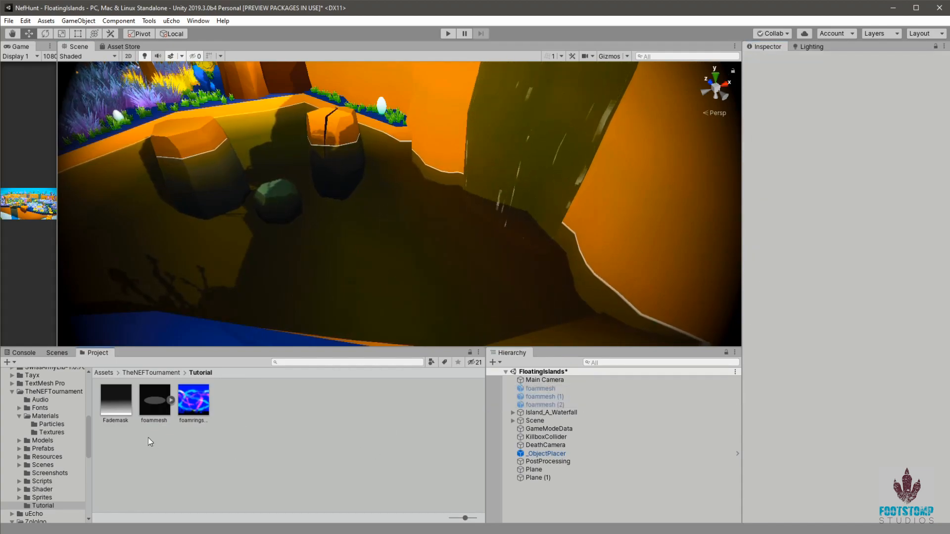
drag(152, 400, 429, 227)
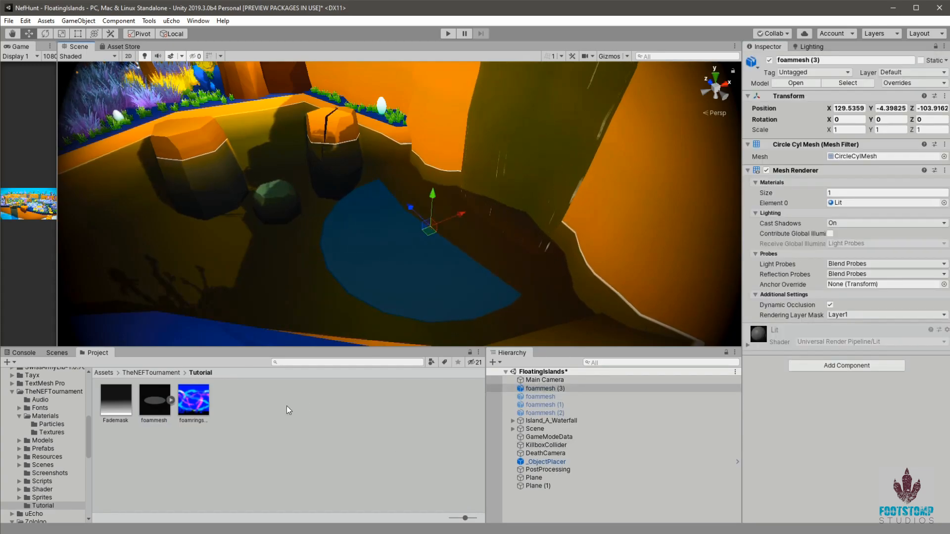
click(247, 427)
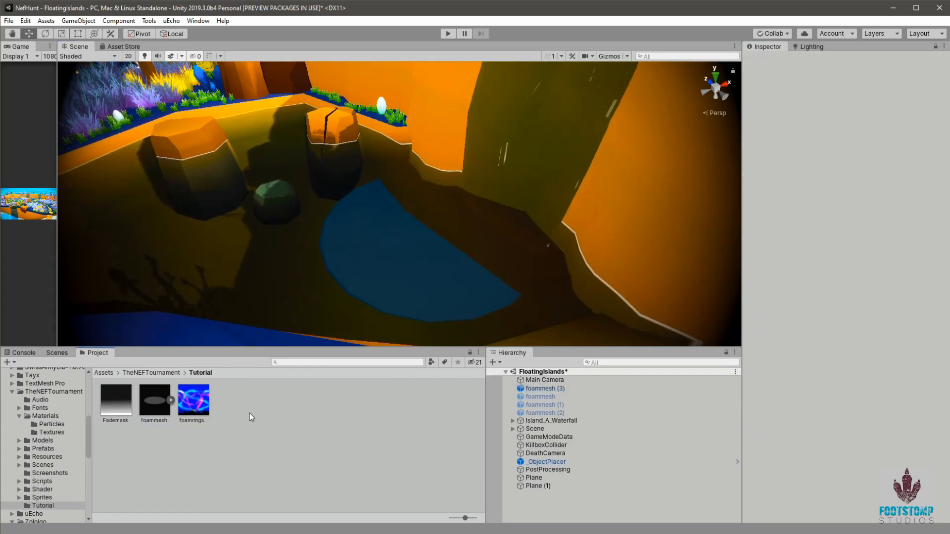
- Create a material named WaterFoam in the Tutorial folder
right_click(249, 414)
click(292, 455)
right_click(261, 422)
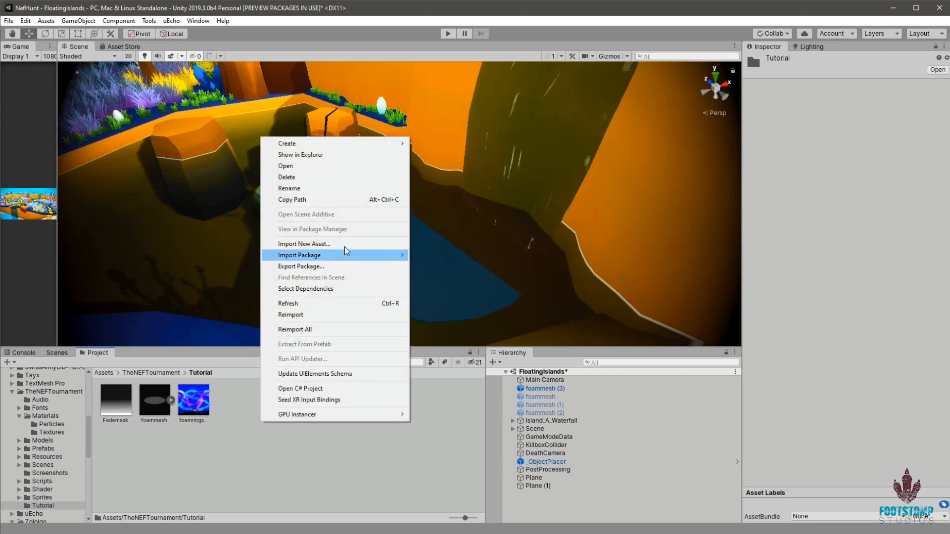
mouse_move(365, 146)
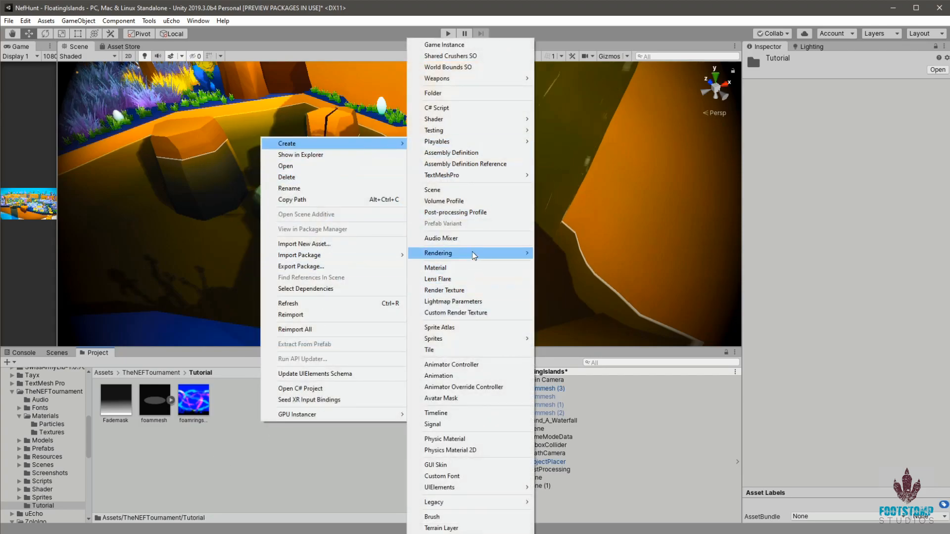
click(448, 267)
text(WaterFoam)
key(Return)
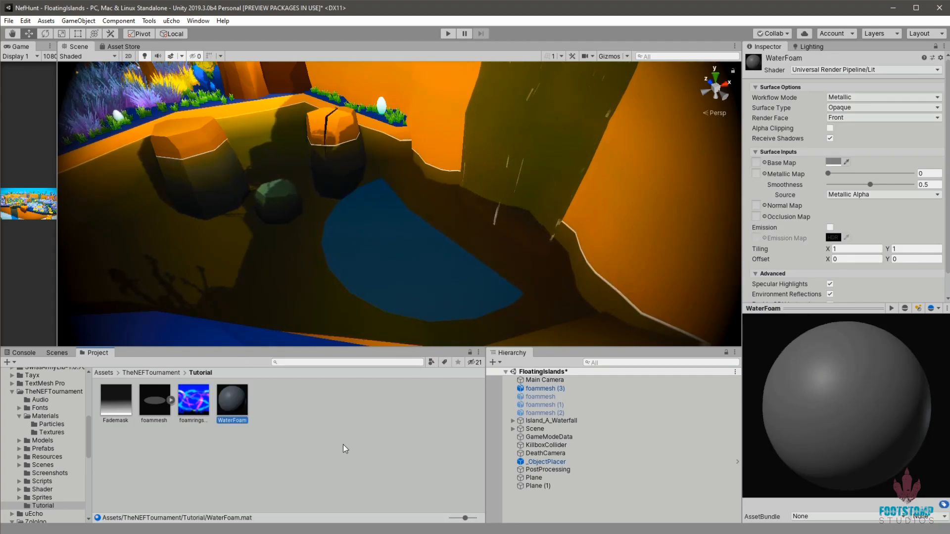
- Create an Unlit Graph shader named WaterFoamShader in the Tutorial folder
right_click(284, 399)
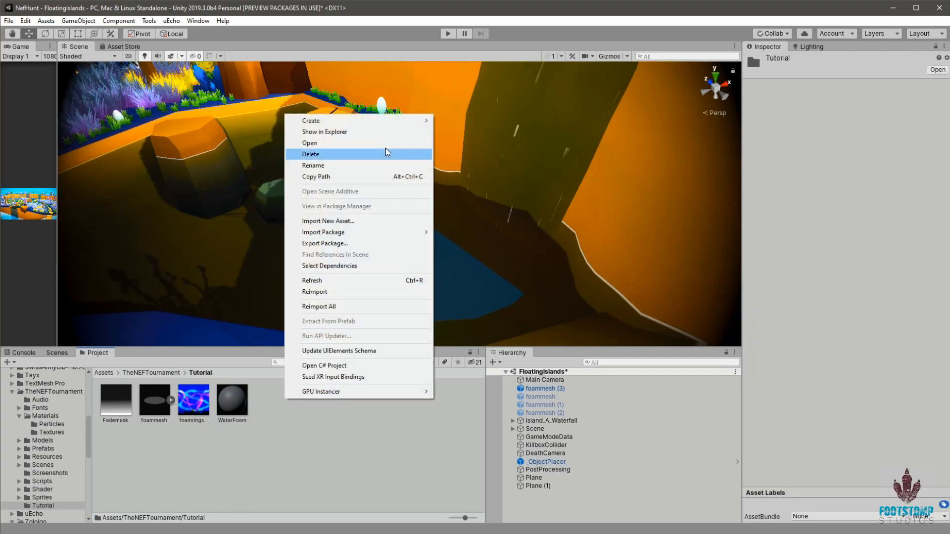
mouse_move(391, 121)
mouse_move(485, 119)
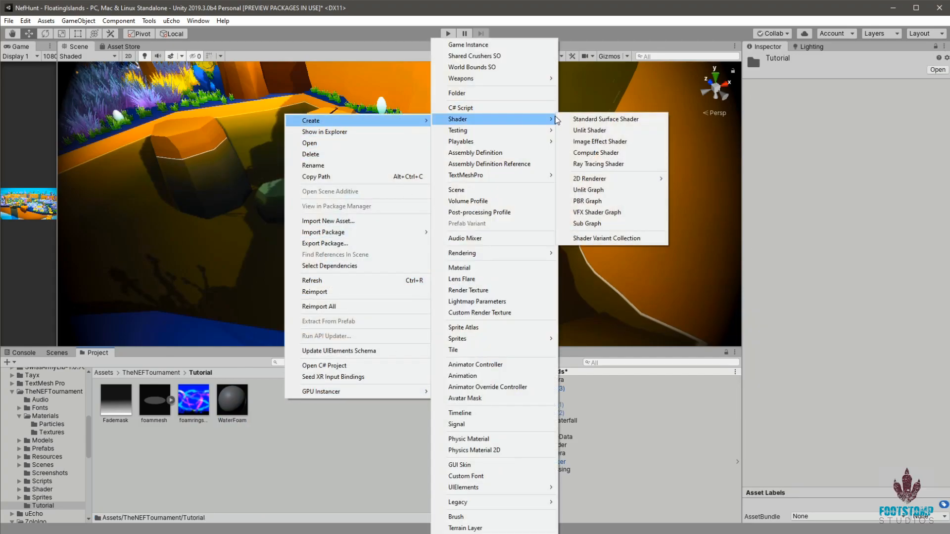
click(617, 194)
text(WaterFoamShader)
key(Return)
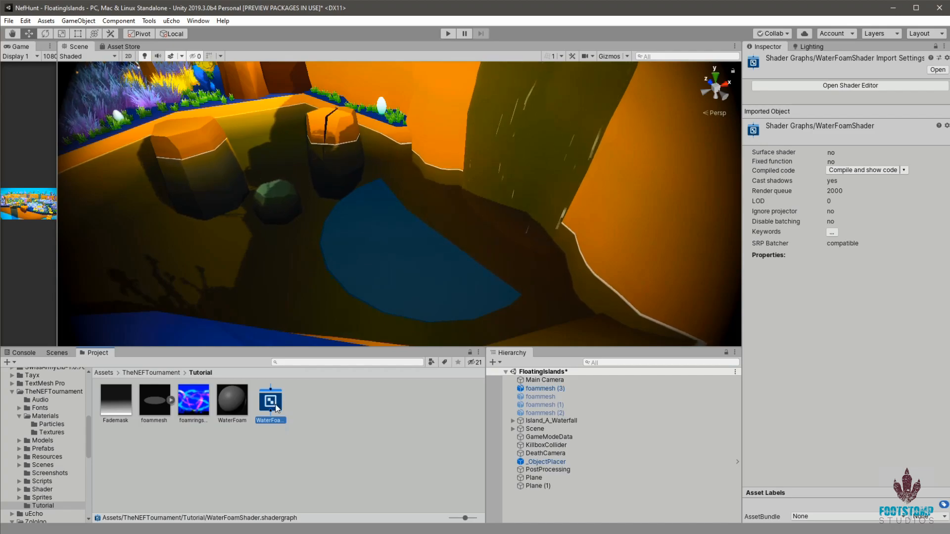
- Open WaterFoamShader in the shader graph editor and reposition and enlarge its window
double_click(275, 407)
drag(197, 52, 310, 18)
drag(682, 310, 811, 513)
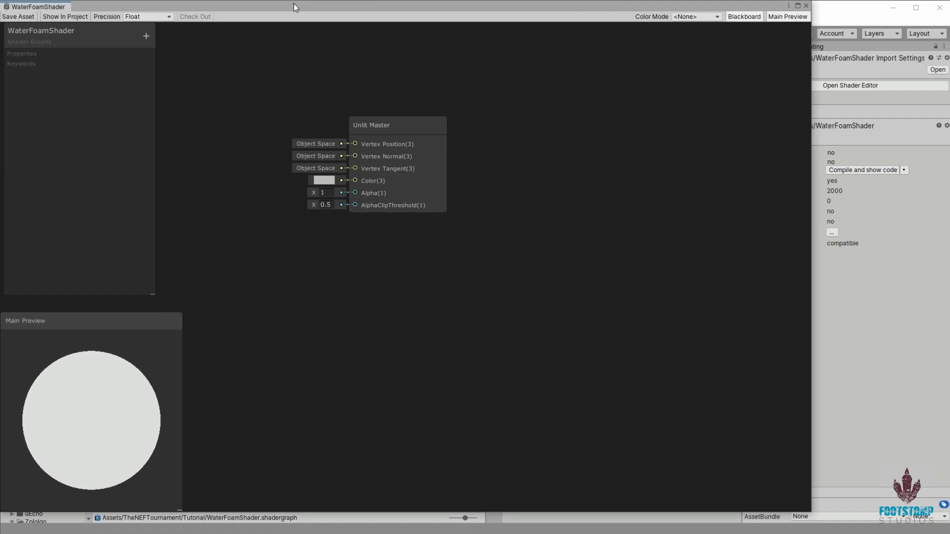
drag(71, 5, 92, 11)
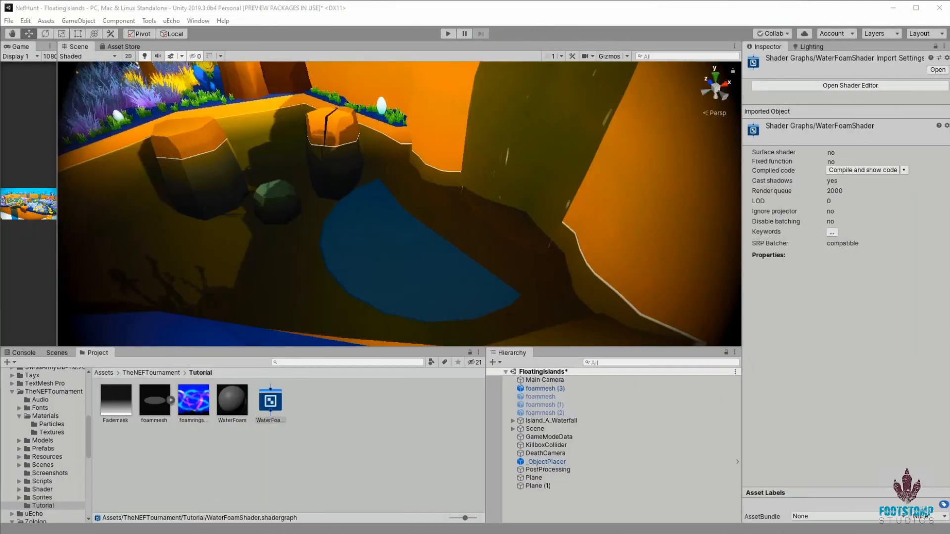
- Select the foamrings texture in the Tutorial folder
click(329, 423)
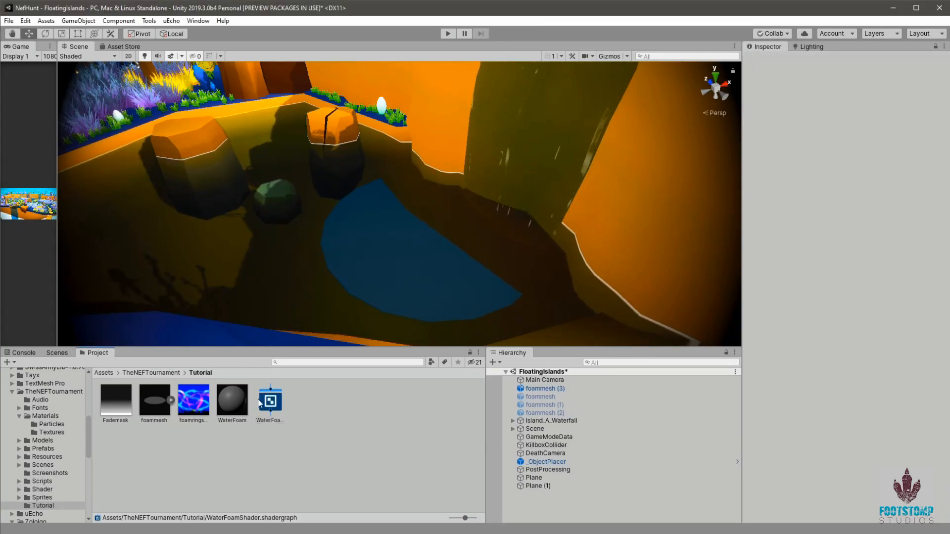
click(194, 401)
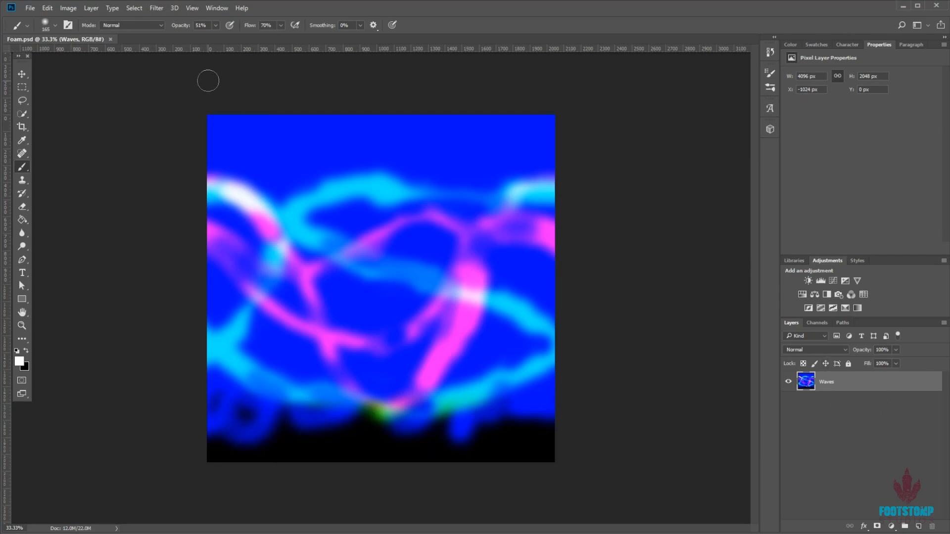
click(30, 10)
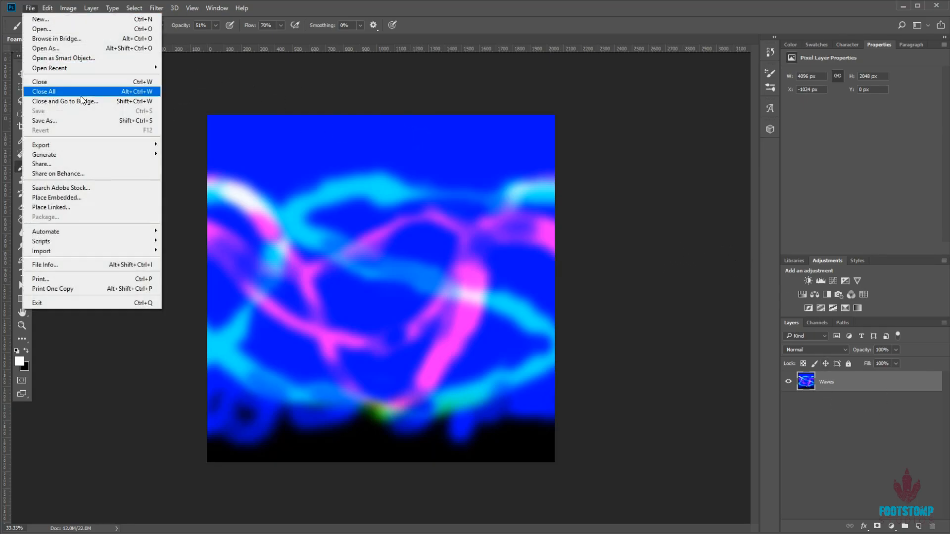
click(79, 29)
double_click(370, 141)
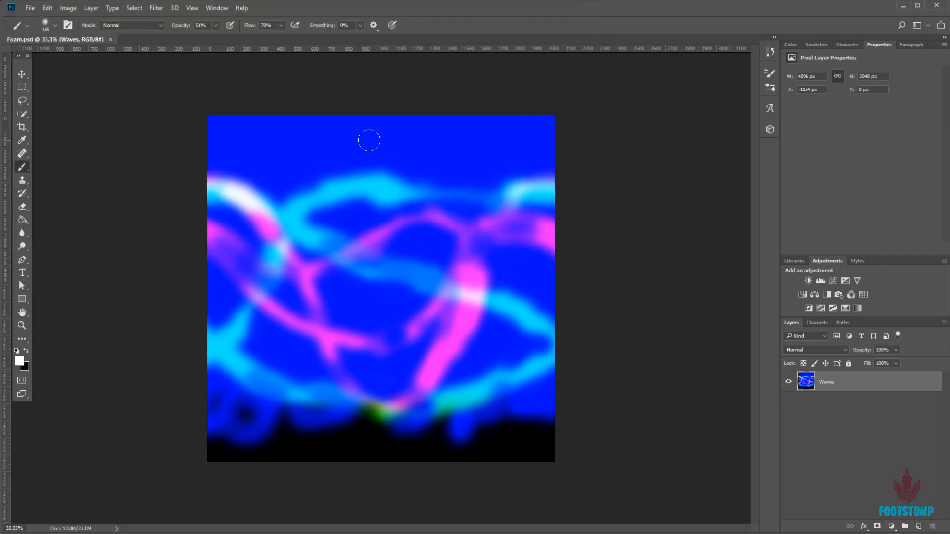
- Create a new 2048 x 2048 pixel RGB document in Photoshop at 100 pixels/inch with a black background
click(35, 10)
click(47, 20)
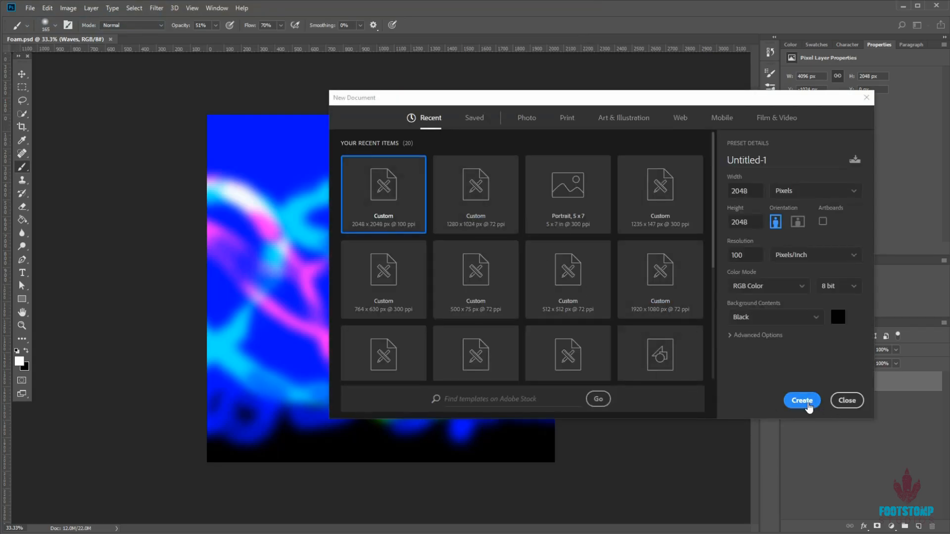
click(808, 407)
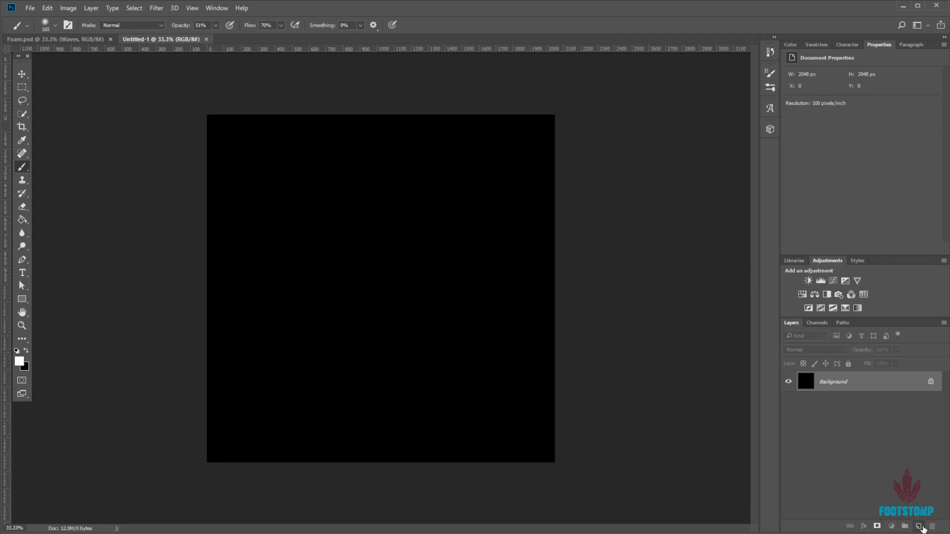
- Add a new empty layer to the document and delete the Background layer
click(919, 526)
click(842, 401)
key(Delete)
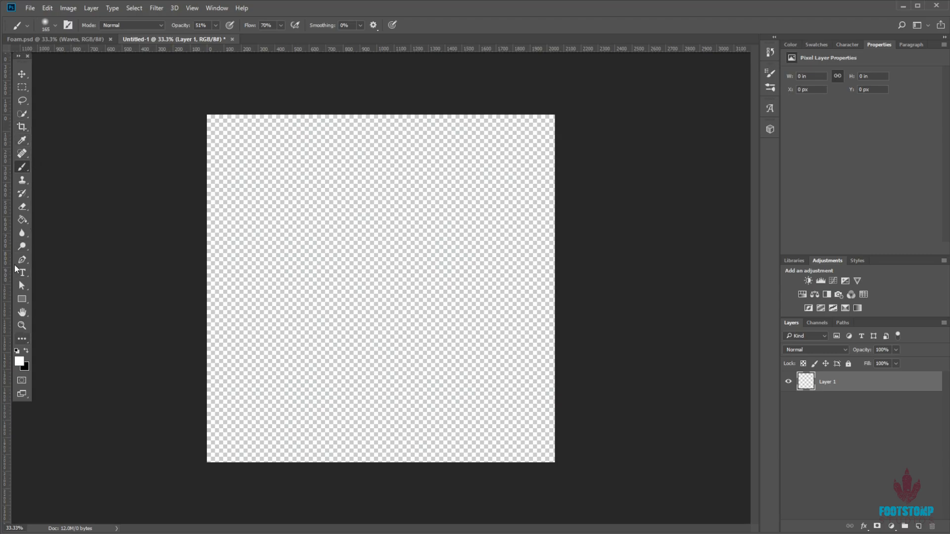
- Fill the empty layer with black using the Paint Bucket tool
click(21, 222)
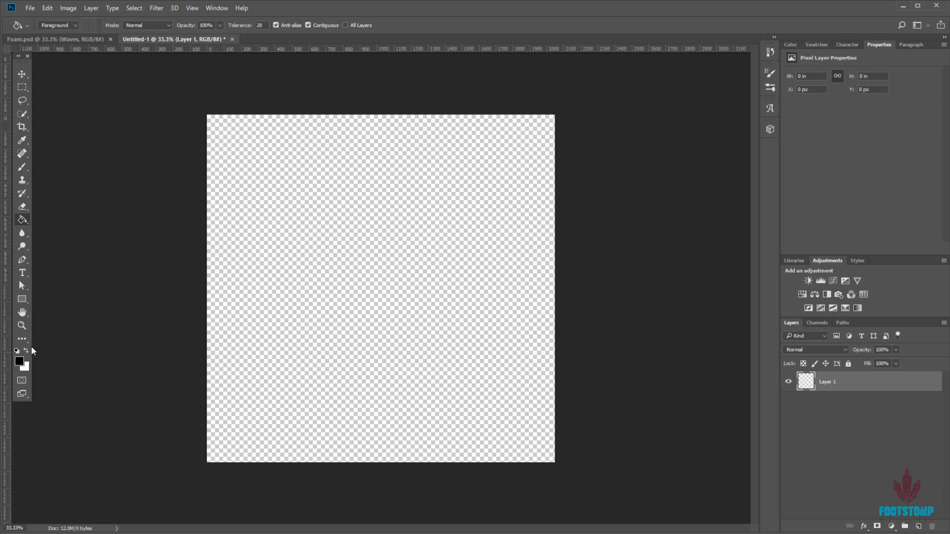
click(25, 353)
click(391, 316)
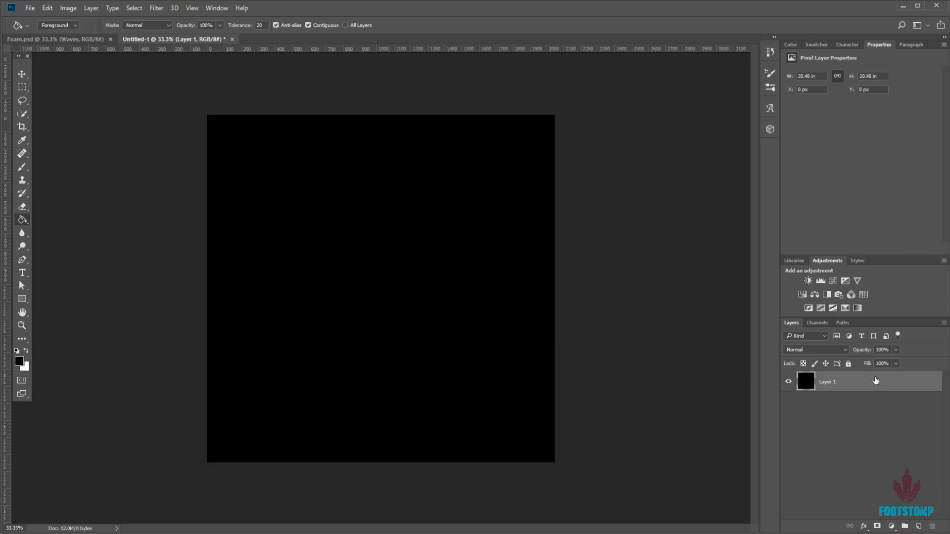
- Isolate the Red channel of the new document for editing
click(821, 325)
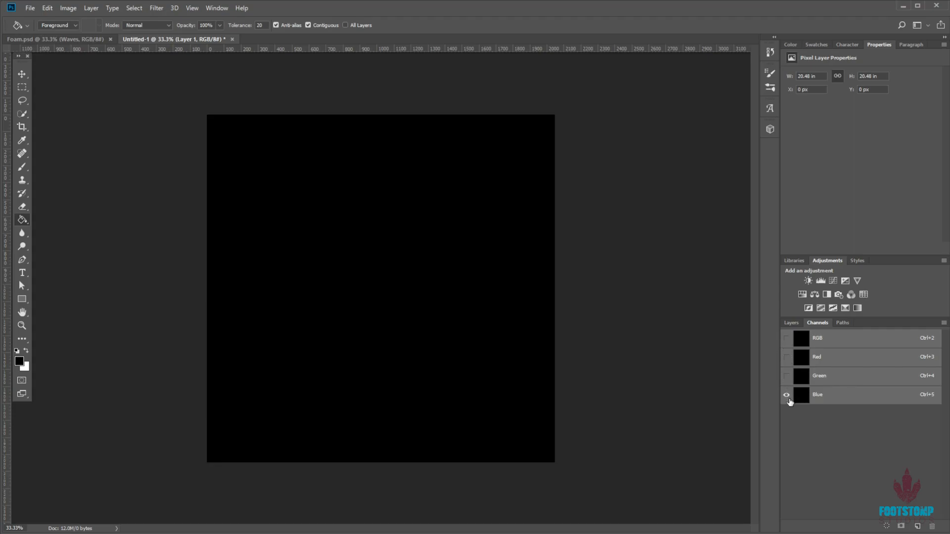
click(833, 365)
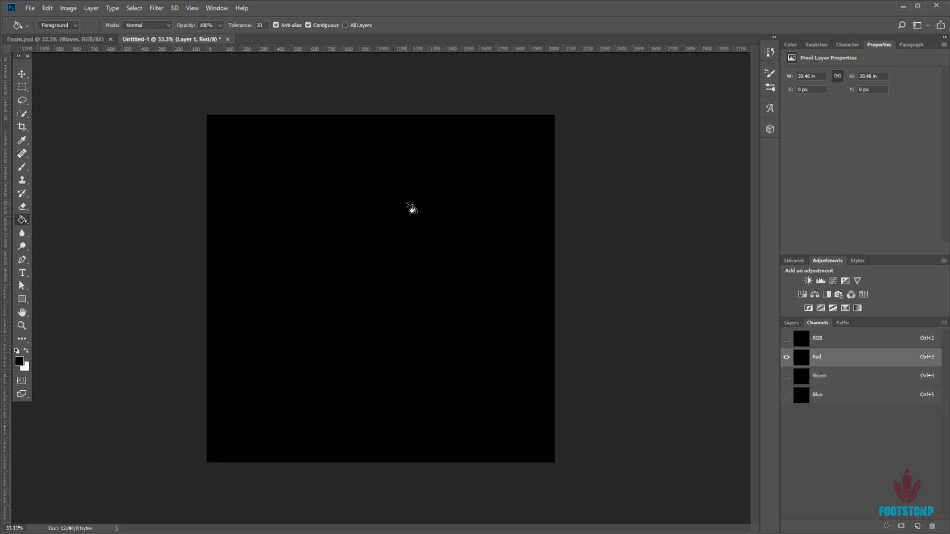
- Examine the Red, Green and Blue channels of Foam.psd one at a time and show all channels again
click(80, 40)
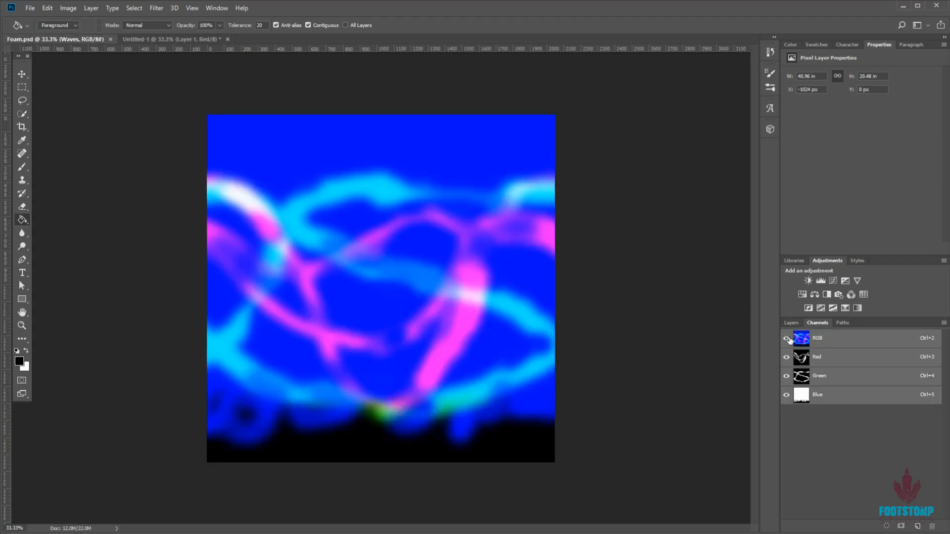
click(814, 357)
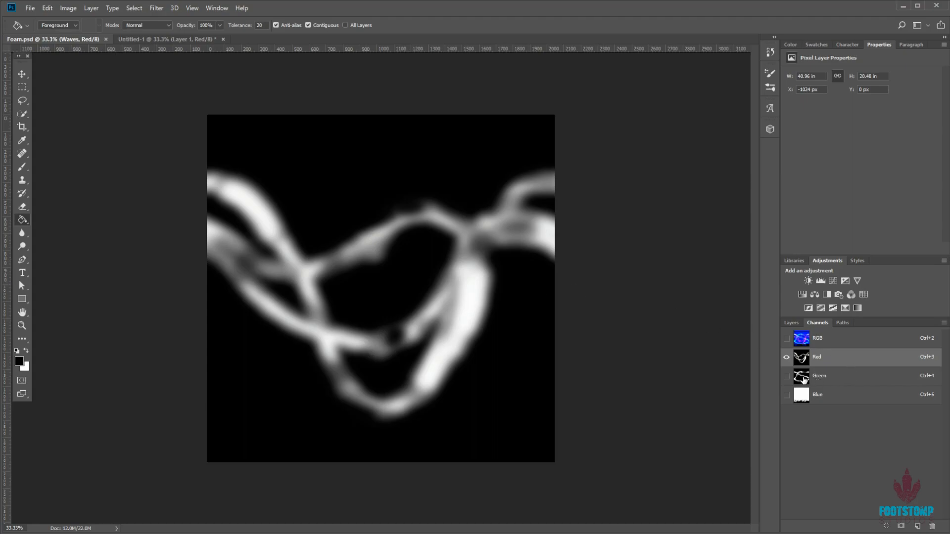
click(786, 376)
click(787, 357)
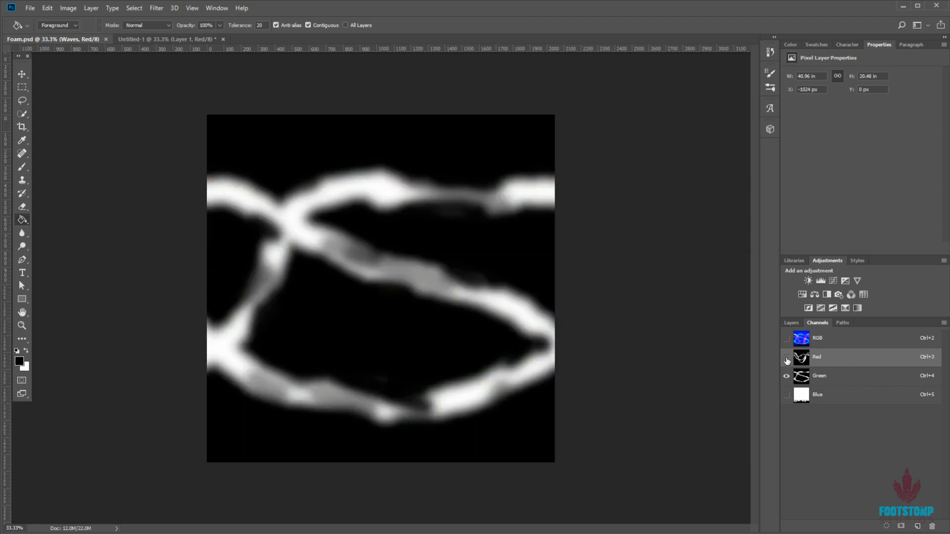
click(787, 395)
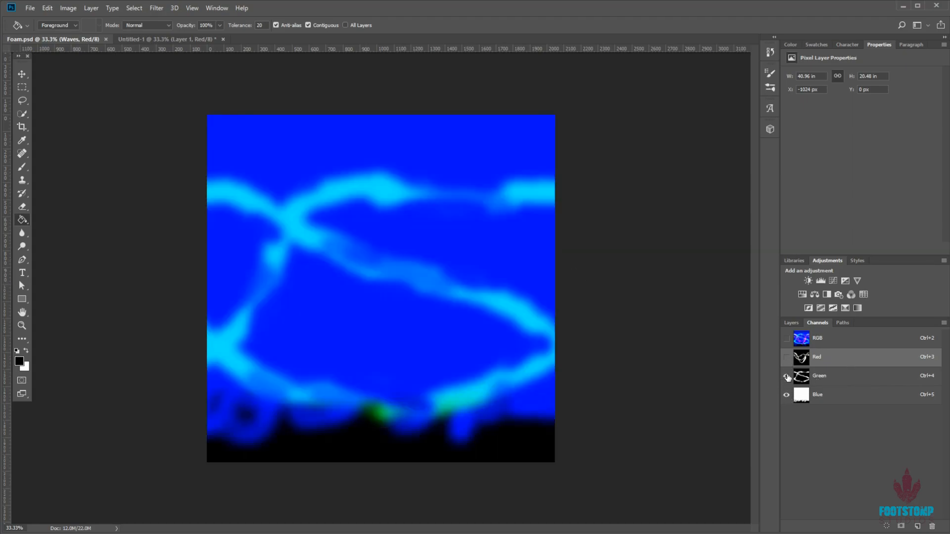
click(787, 376)
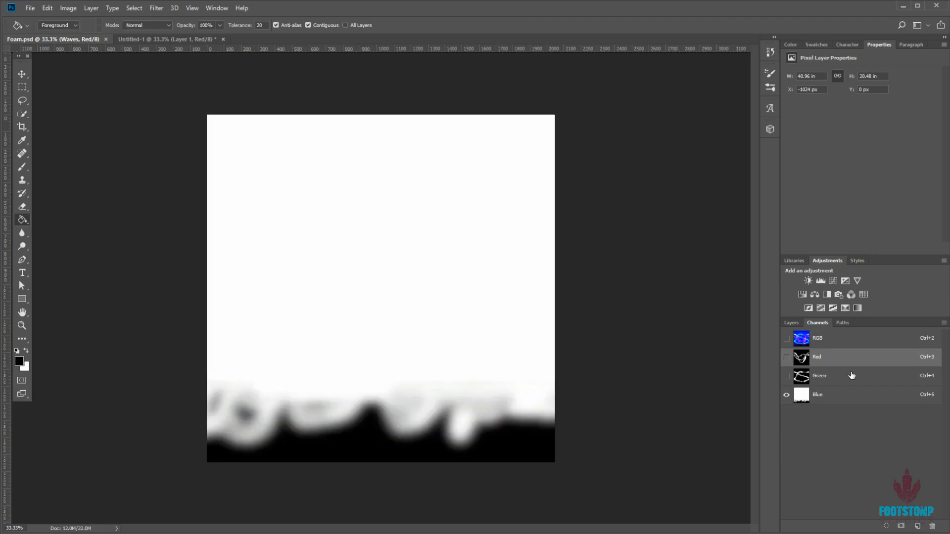
click(787, 376)
click(786, 357)
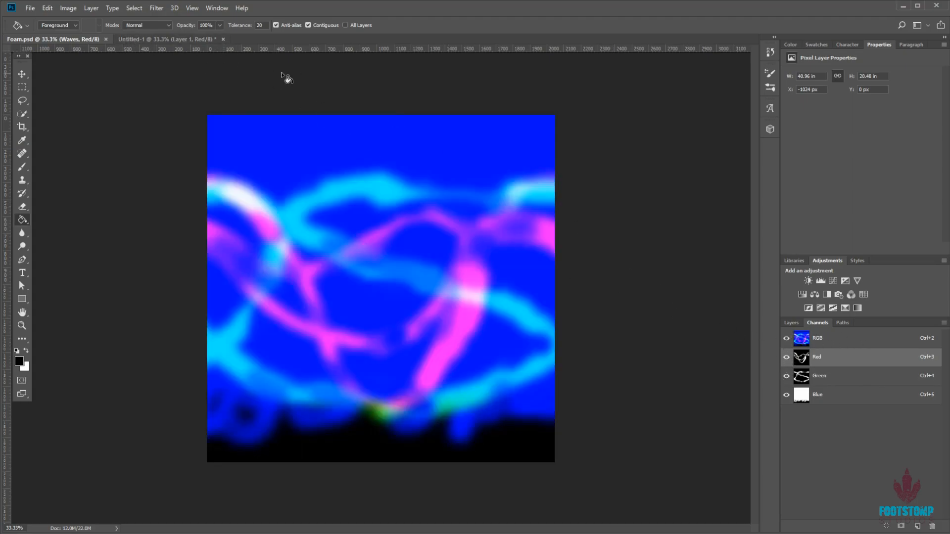
- Paint two crossing wavy white lines across the full width of Untitled-1's Red channel with the Brush at 51% opacity
click(164, 39)
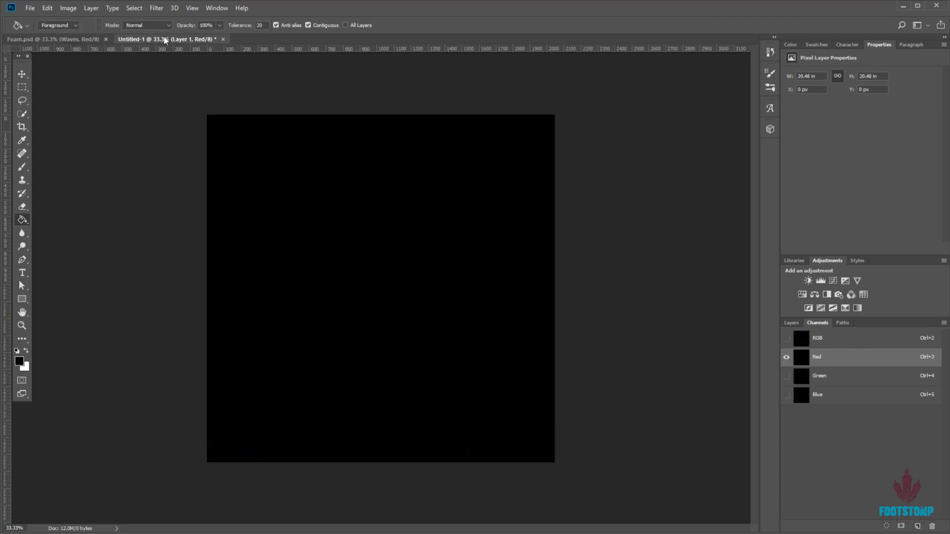
click(23, 167)
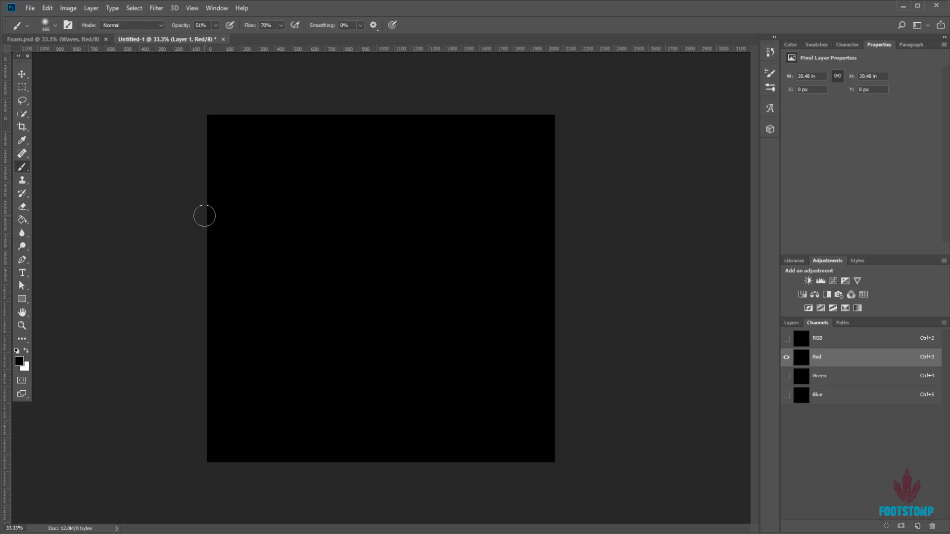
key(x)
mouse_move(198, 215)
mouse_down()
mouse_move(286, 225)
mouse_move(310, 276)
mouse_move(360, 326)
mouse_move(436, 299)
mouse_move(515, 222)
mouse_move(570, 218)
mouse_up()
mouse_move(223, 276)
mouse_down()
mouse_move(382, 273)
mouse_move(483, 320)
mouse_move(562, 329)
mouse_up()
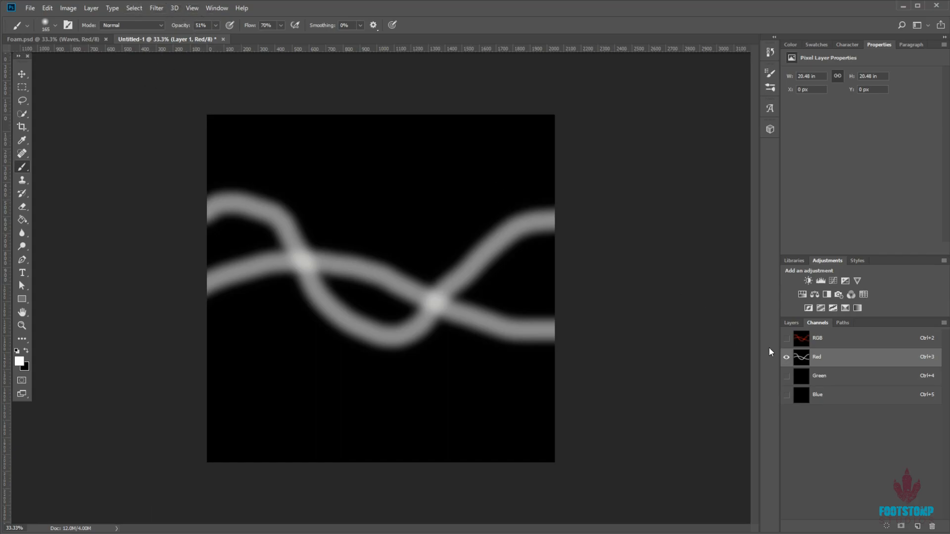
- Raise the brush opacity to 100% and brighten separate segments of both wavy lines in the Red channel
click(174, 8)
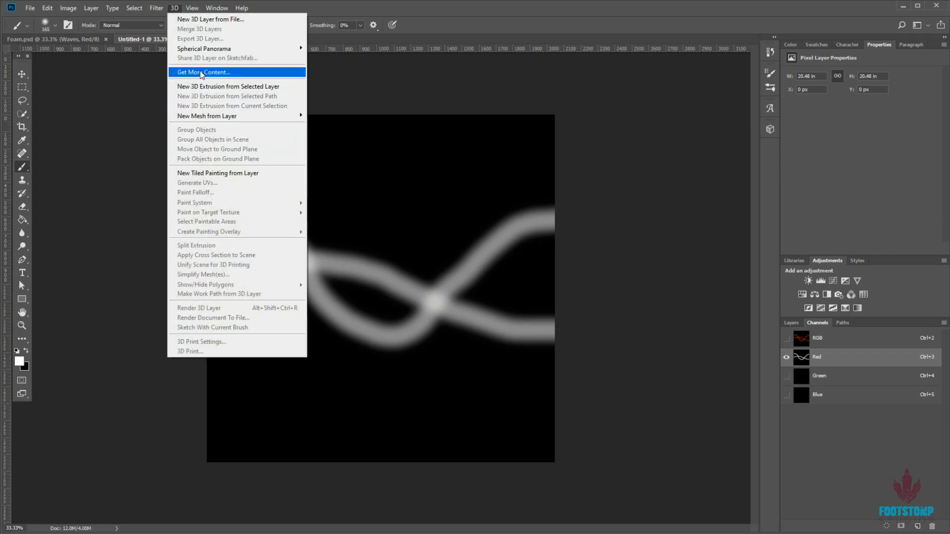
mouse_move(193, 10)
click(43, 247)
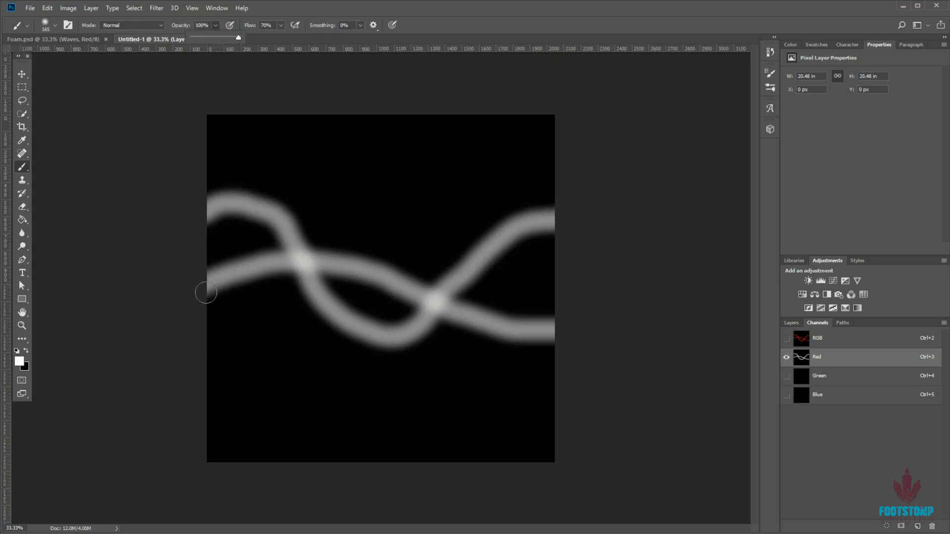
drag(218, 285, 266, 274)
drag(408, 283, 385, 278)
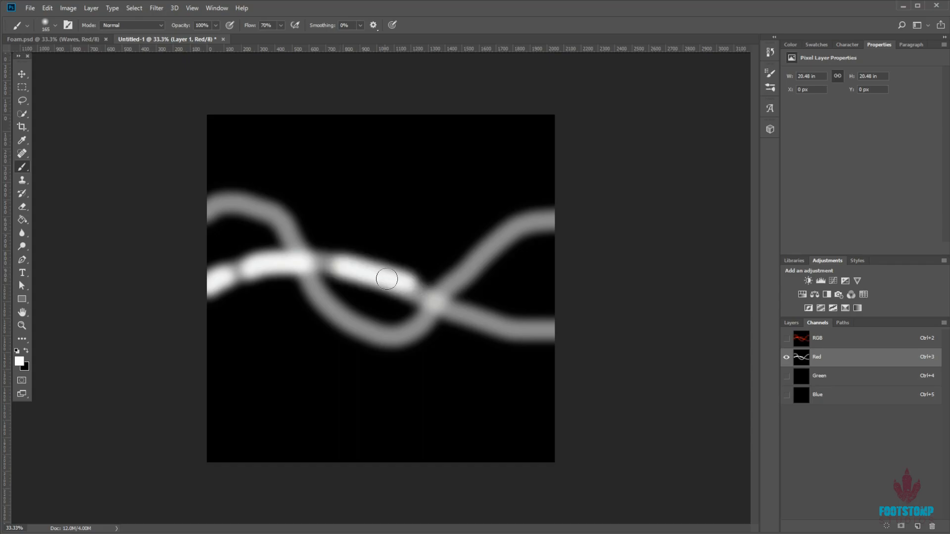
drag(481, 317, 557, 333)
mouse_move(206, 210)
mouse_down()
mouse_move(255, 212)
mouse_move(335, 292)
mouse_move(414, 345)
mouse_up()
mouse_move(463, 258)
mouse_down()
mouse_move(518, 219)
mouse_move(540, 223)
mouse_move(503, 235)
mouse_move(546, 232)
mouse_up()
- Examine the Red channel of Foam.psd on its own as a painting reference
click(73, 36)
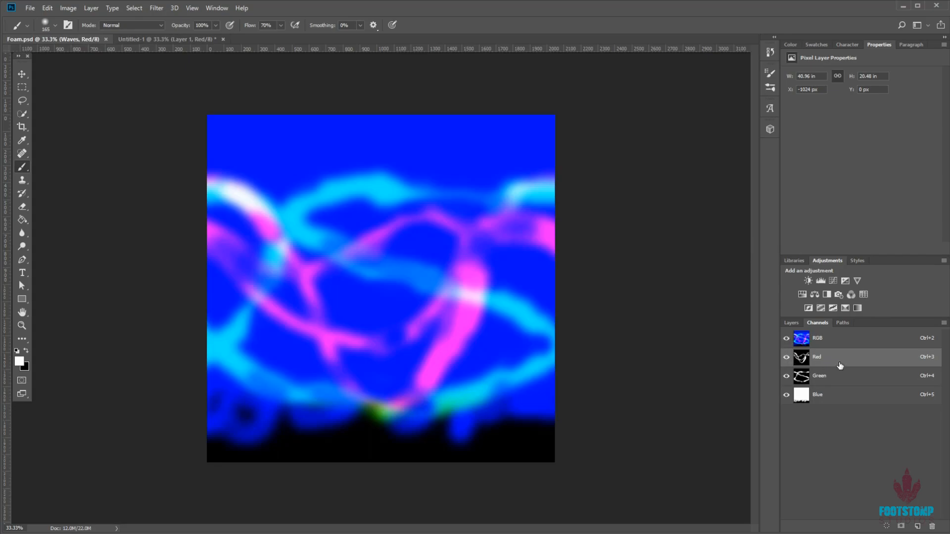
click(794, 376)
click(787, 394)
click(786, 377)
click(802, 361)
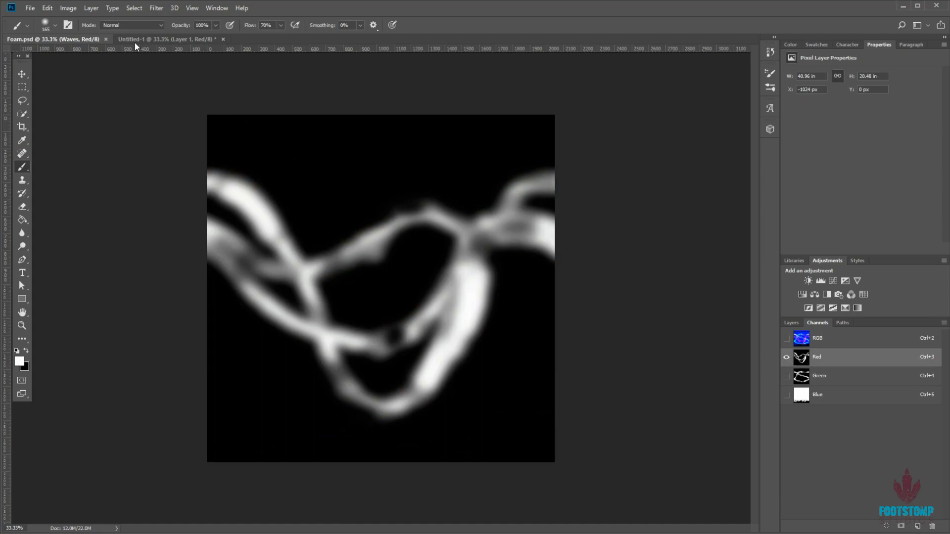
- Soften the bright segments of Untitled-1's Red channel lines with black brush strokes at 25% opacity
click(160, 39)
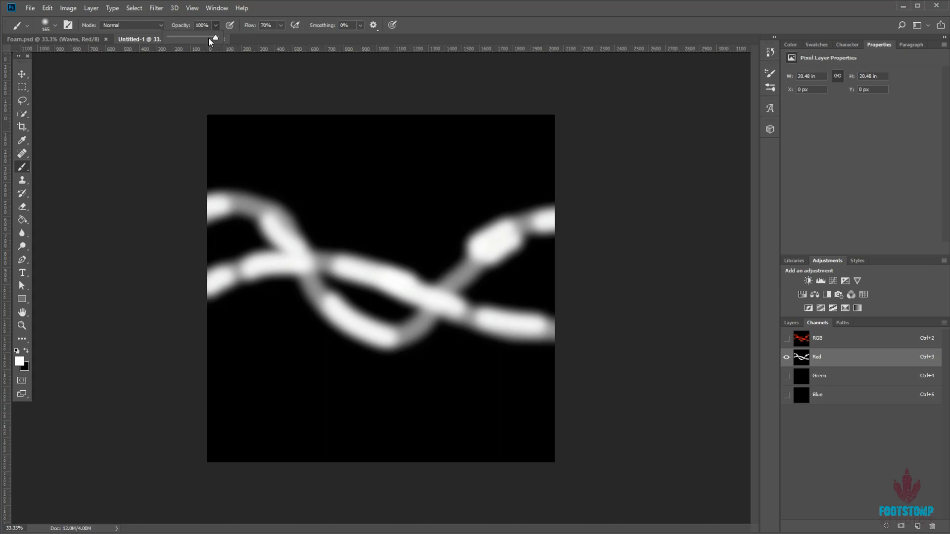
key(x)
click(215, 25)
drag(215, 38, 183, 39)
drag(257, 214, 280, 227)
mouse_move(342, 325)
mouse_down()
mouse_move(414, 329)
mouse_move(409, 313)
mouse_up()
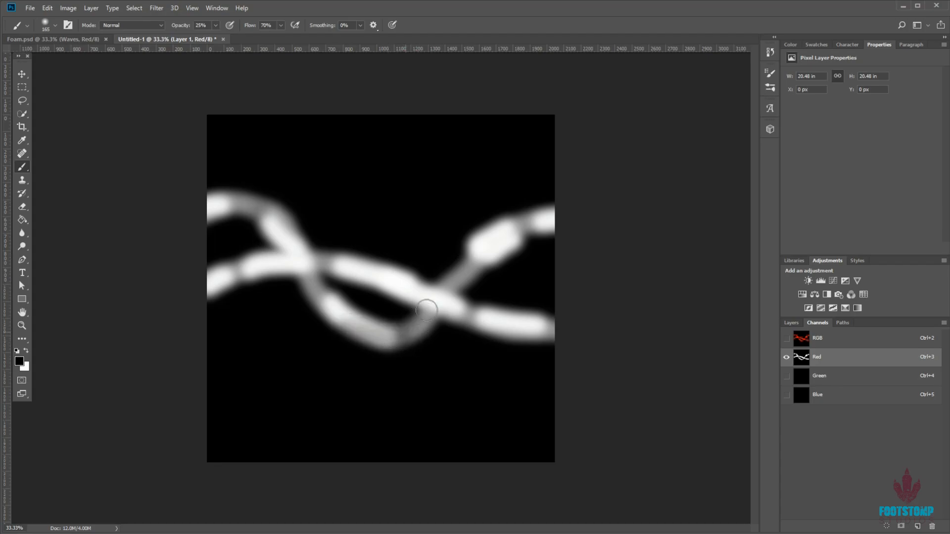
drag(465, 246, 528, 221)
drag(461, 328, 566, 344)
drag(497, 315, 542, 315)
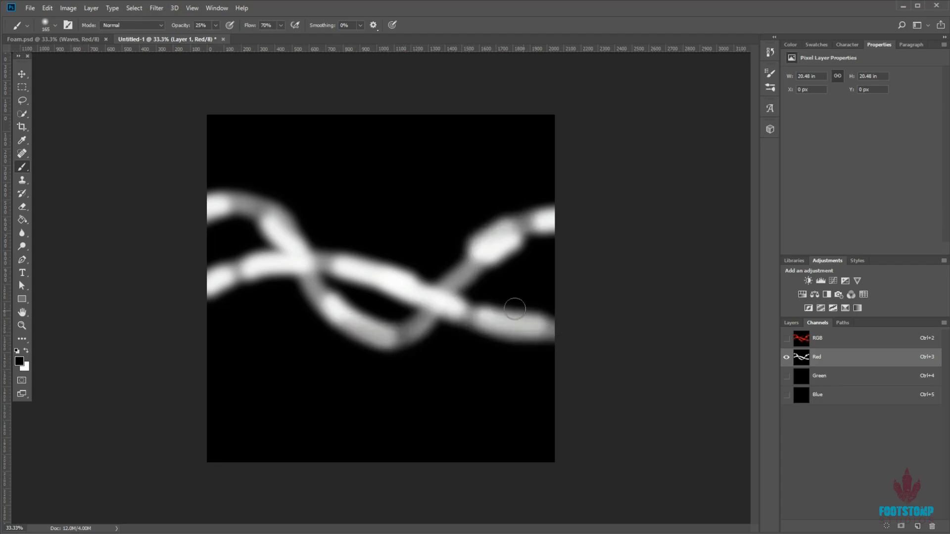
drag(370, 265, 428, 289)
drag(356, 248, 411, 279)
drag(227, 299, 228, 276)
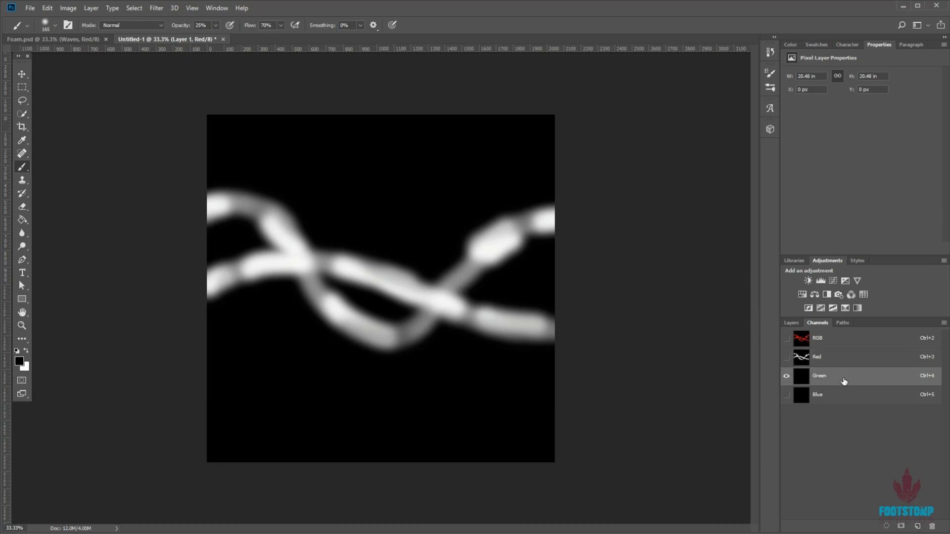
- Isolate Untitled-1's Green channel for editing and display only the Green channel of Foam.psd as a reference
click(844, 381)
click(83, 42)
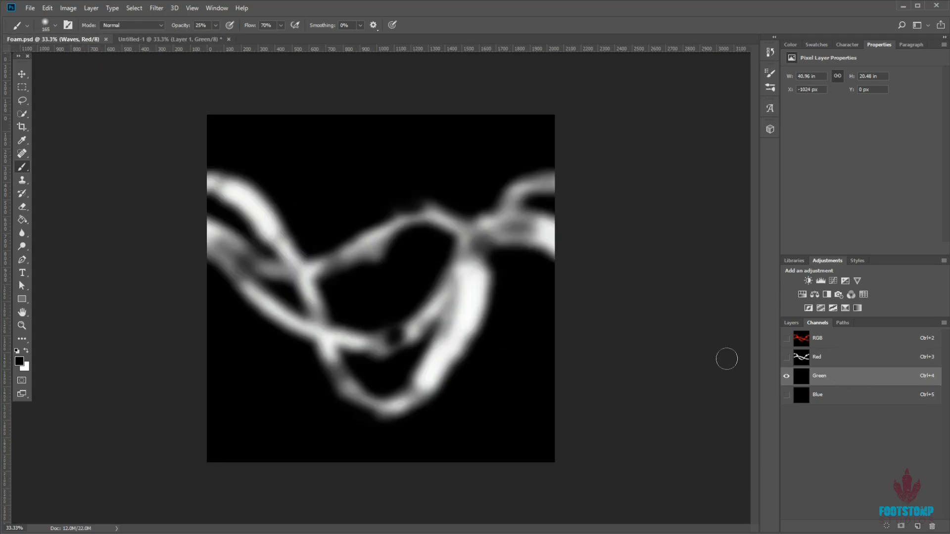
click(787, 377)
click(786, 359)
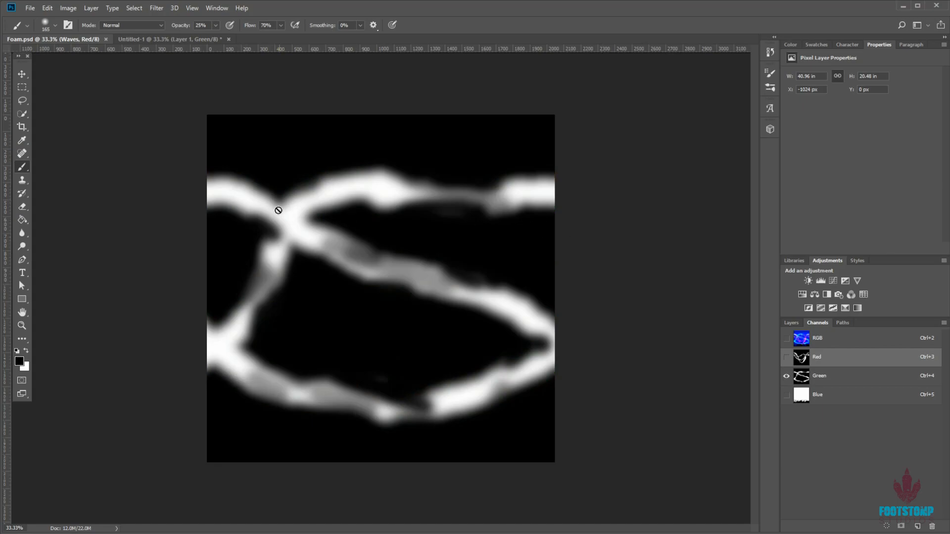
- Paint three crossing wavy white lines across the full width of Untitled-1's Green channel at 100% brush opacity
click(169, 40)
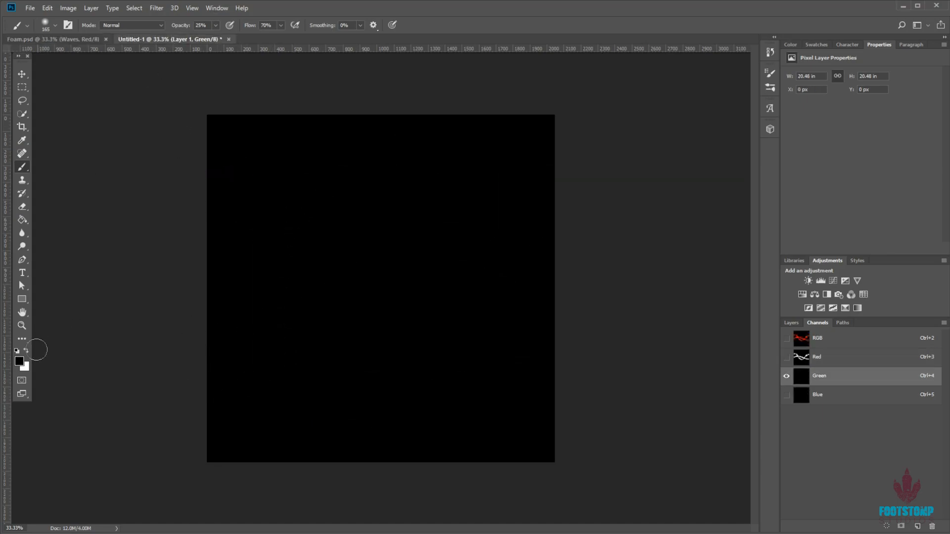
mouse_move(201, 406)
mouse_down()
mouse_move(317, 265)
mouse_move(461, 184)
mouse_up()
mouse_move(207, 414)
mouse_down()
mouse_move(304, 251)
mouse_move(480, 171)
mouse_move(573, 185)
mouse_up()
mouse_move(205, 192)
mouse_down()
mouse_move(420, 339)
mouse_move(591, 388)
mouse_up()
mouse_move(193, 335)
mouse_down()
mouse_move(482, 340)
mouse_move(625, 318)
mouse_up()
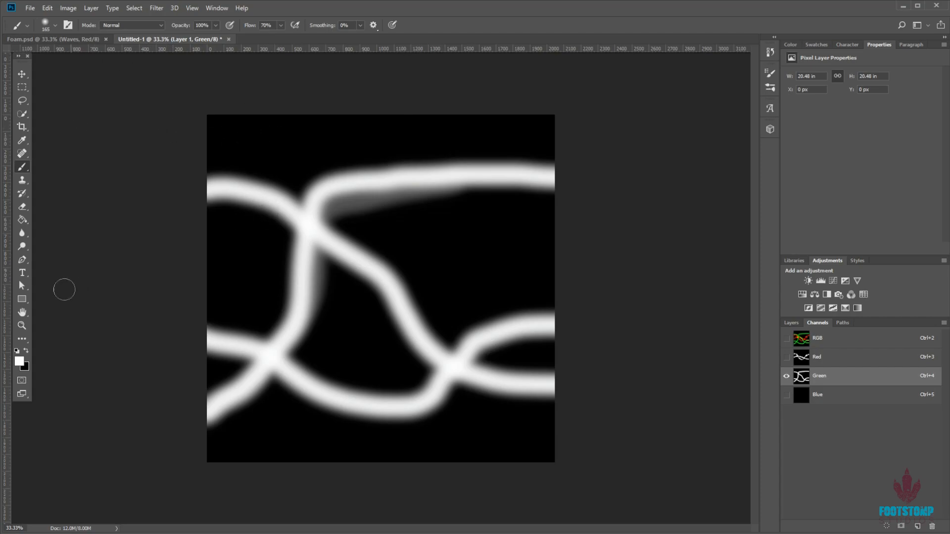
- Set the brush opacity to 31% and add faint strokes around the uppermost line in the Green channel
drag(186, 38, 183, 38)
drag(420, 207, 452, 178)
mouse_move(367, 167)
mouse_down()
mouse_move(404, 171)
mouse_move(383, 205)
mouse_move(431, 208)
mouse_up()
- Switch the brush to black and darken sections of the remaining Green channel lines at 31% opacity
click(27, 351)
mouse_move(229, 208)
mouse_down()
mouse_move(312, 246)
mouse_move(436, 353)
mouse_up()
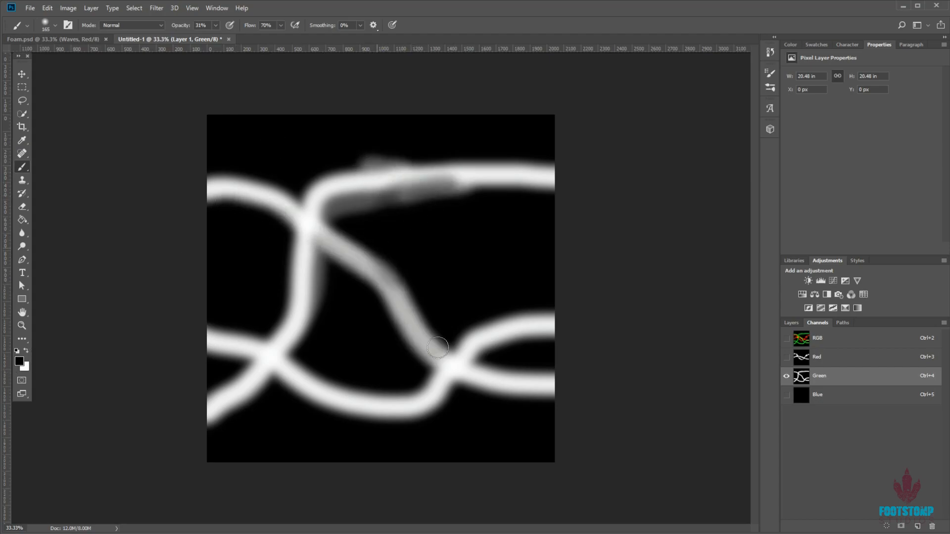
drag(439, 385, 409, 406)
drag(337, 399, 402, 406)
mouse_move(468, 337)
mouse_down()
mouse_move(554, 314)
mouse_move(533, 324)
mouse_up()
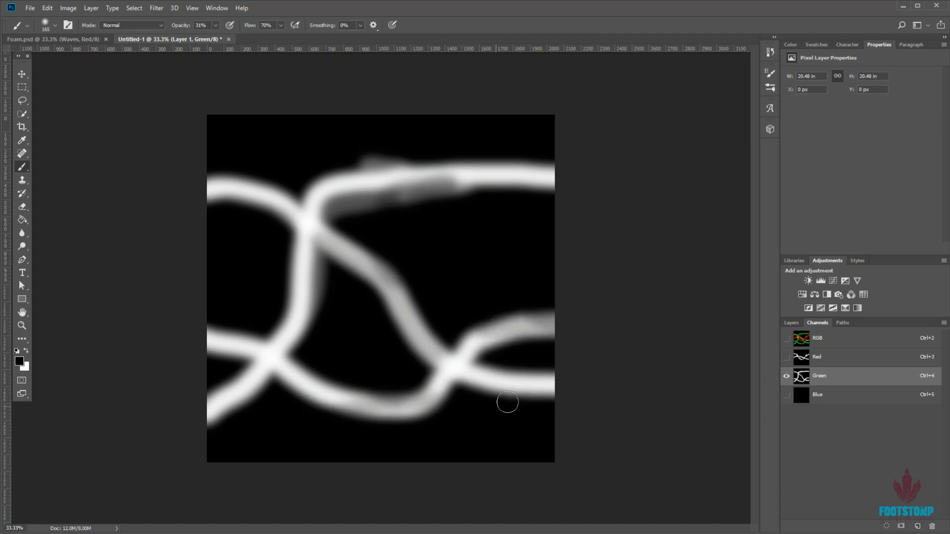
drag(500, 406, 555, 390)
drag(290, 380, 210, 421)
drag(206, 346, 280, 356)
drag(296, 303, 310, 301)
drag(224, 185, 269, 188)
drag(285, 256, 285, 319)
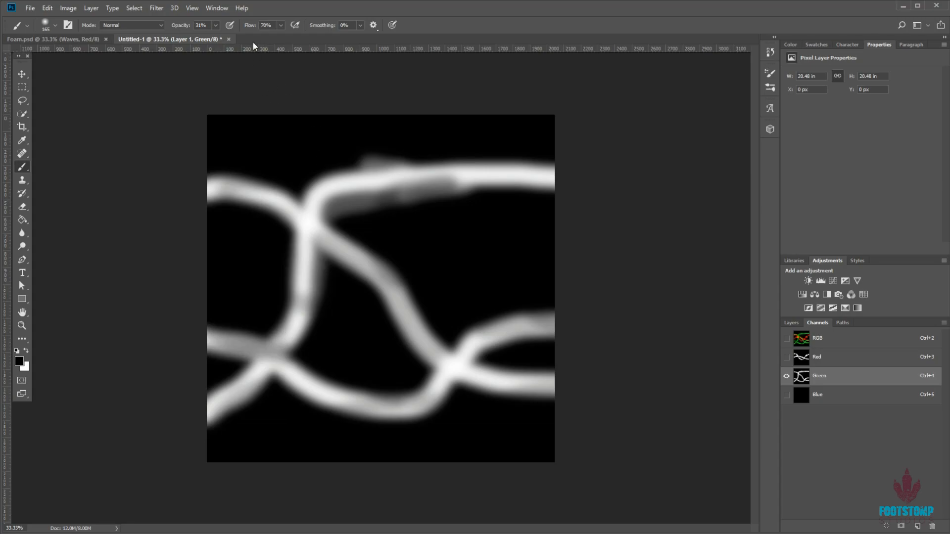
- Raise the black brush to 100% opacity and cut notches and gaps into the edges of the Green channel lines
drag(210, 39, 204, 40)
mouse_move(284, 191)
mouse_down()
mouse_move(366, 266)
mouse_move(441, 424)
mouse_up()
click(216, 25)
mouse_move(277, 317)
mouse_down()
mouse_move(291, 248)
mouse_move(390, 197)
mouse_up()
drag(420, 160, 495, 174)
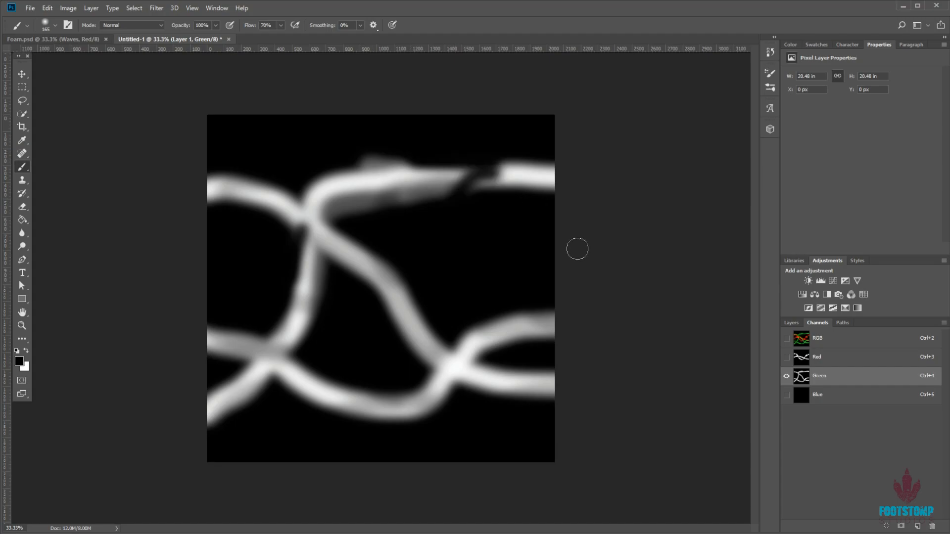
drag(384, 324, 411, 330)
drag(507, 315, 547, 323)
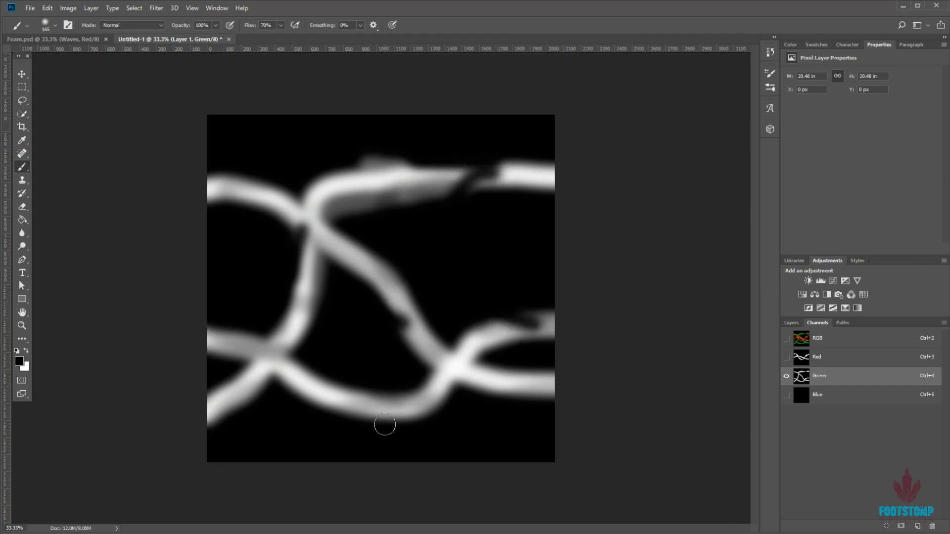
drag(383, 428, 443, 401)
drag(497, 391, 591, 391)
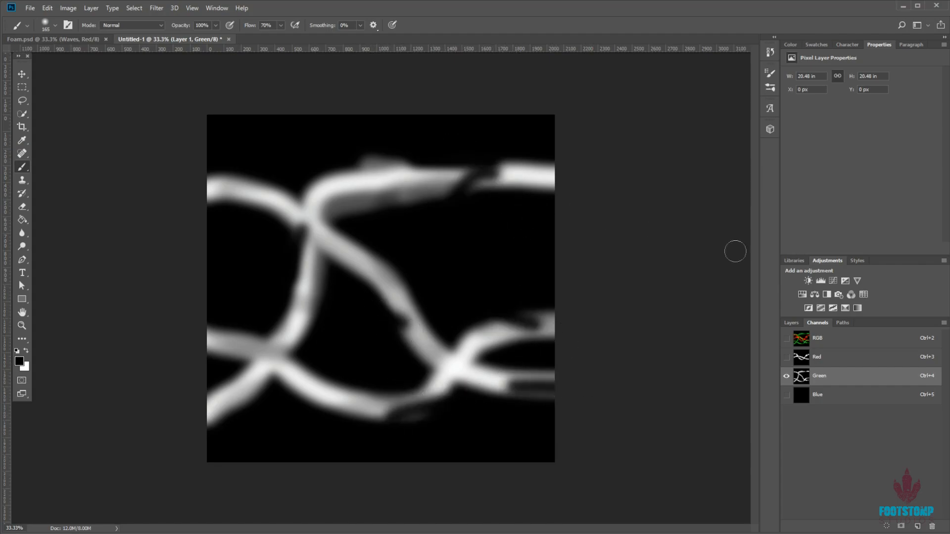
- View the Red and Green channels together, and leave only the Blue channel visible
click(786, 357)
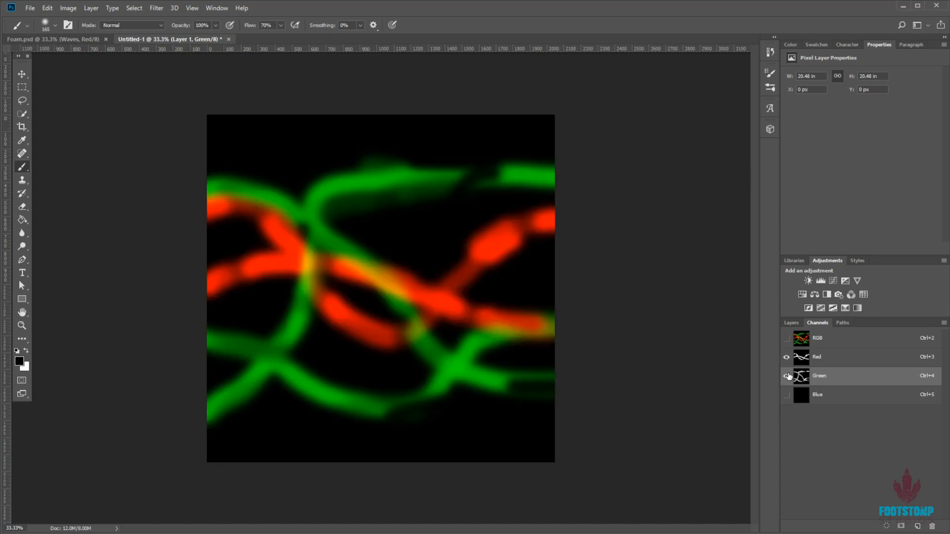
click(786, 358)
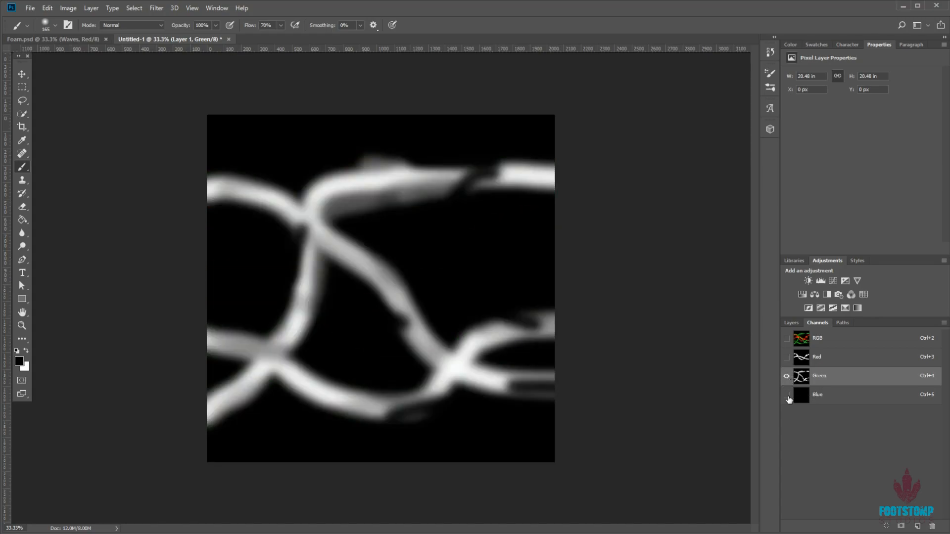
click(787, 395)
click(786, 376)
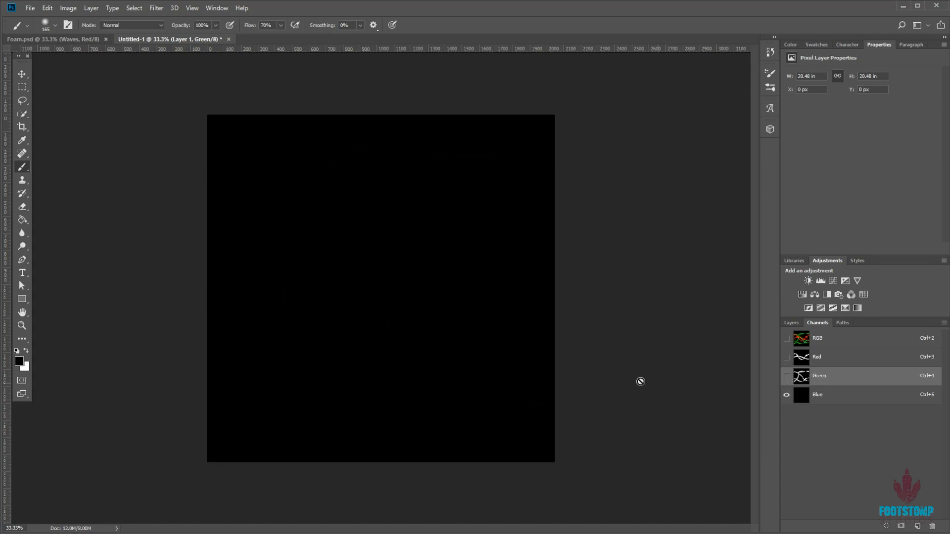
- Make the Blue channel active and cover about its upper two thirds with a full-width white rectangle
click(21, 300)
click(26, 351)
click(495, 297)
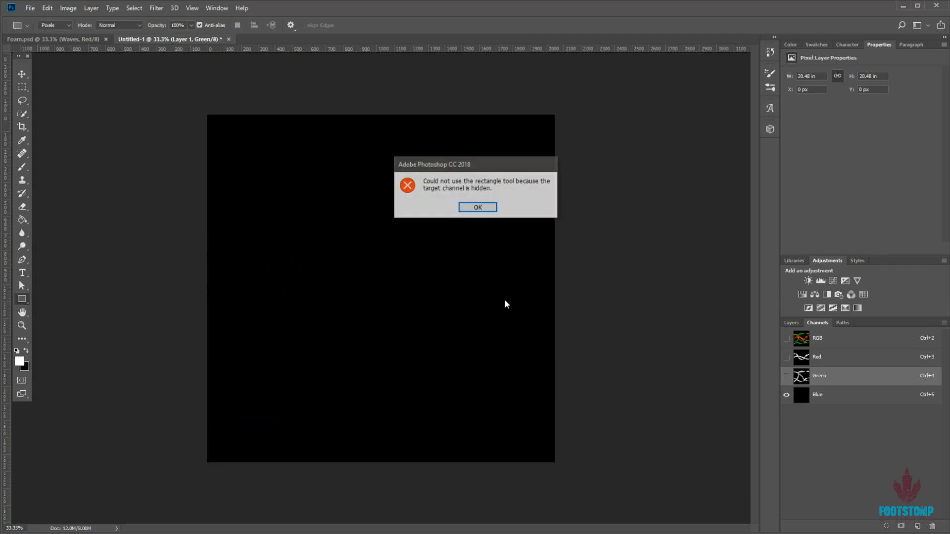
click(477, 207)
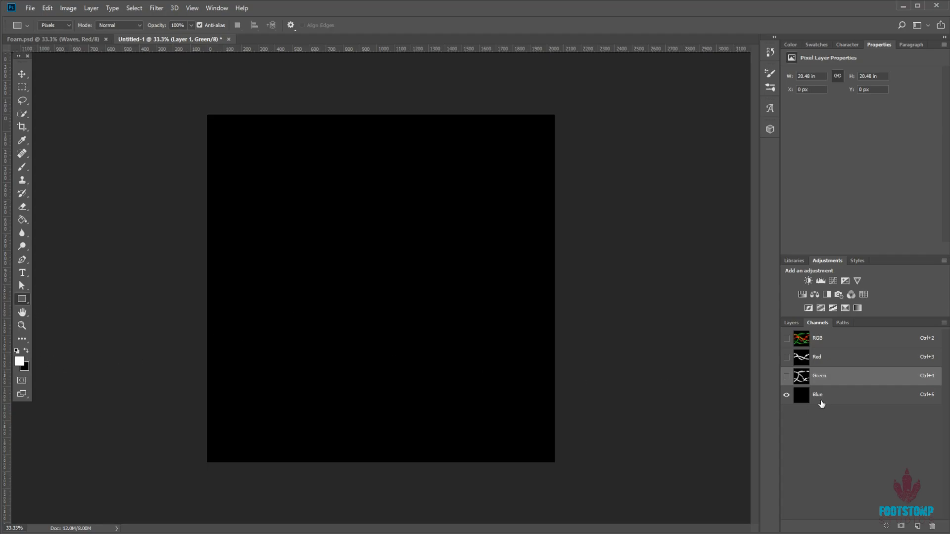
click(819, 401)
drag(160, 101, 636, 352)
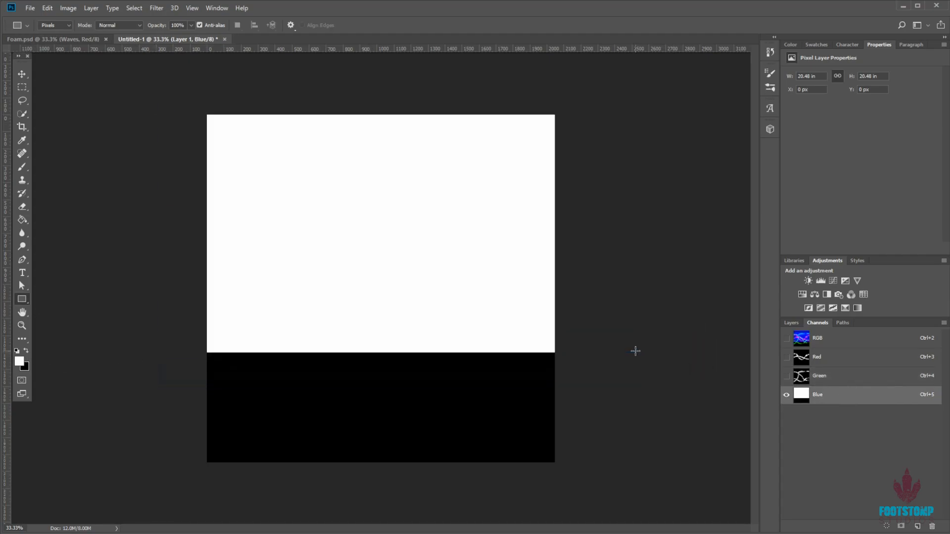
- Paint an uneven, soft white edge along the bottom of the Blue channel's rectangle with the Brush at 100% opacity
click(25, 221)
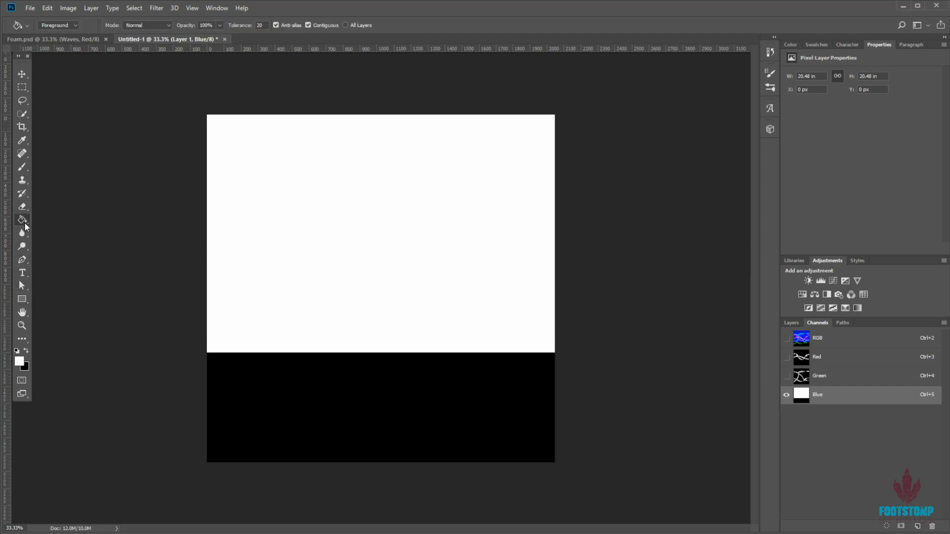
click(22, 167)
mouse_move(196, 369)
mouse_down()
mouse_move(297, 365)
mouse_move(244, 346)
mouse_move(195, 393)
mouse_move(324, 347)
mouse_move(407, 337)
mouse_move(439, 382)
mouse_move(551, 371)
mouse_move(534, 361)
mouse_move(545, 341)
mouse_up()
mouse_move(435, 349)
mouse_down()
mouse_move(431, 368)
mouse_move(595, 355)
mouse_move(415, 367)
mouse_move(567, 367)
mouse_up()
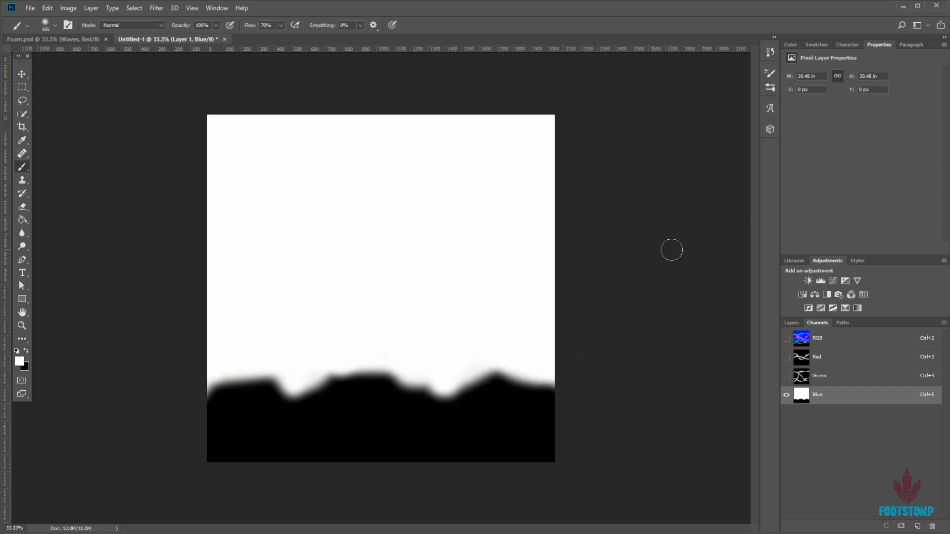
- Show all channels of Foam.psd together to examine the finished channel-packed texture
click(74, 39)
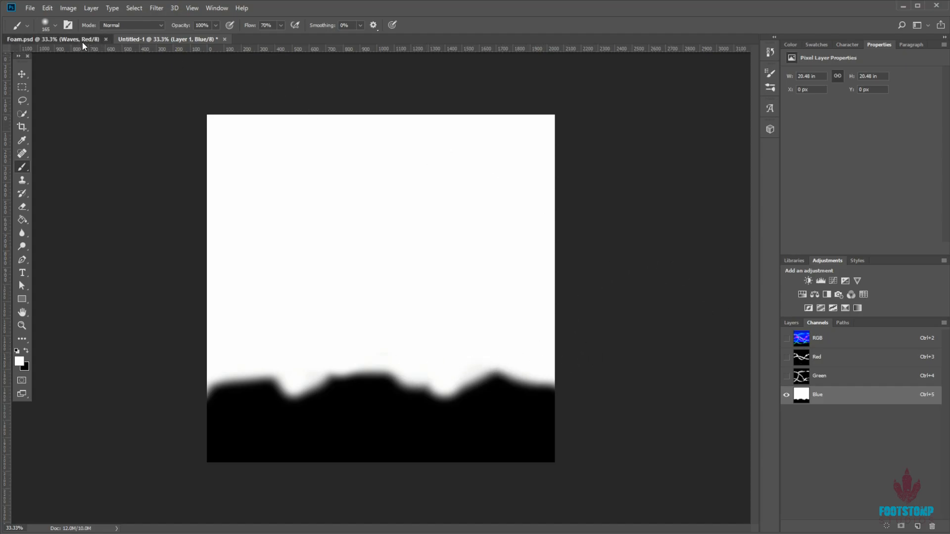
click(787, 338)
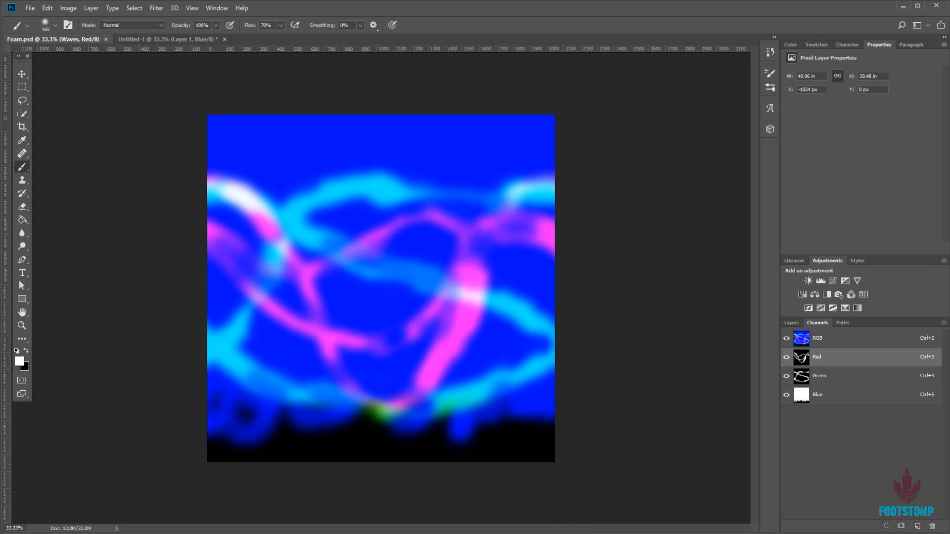
- Switch to Unity, view the foammesh import settings, and open the WaterFoam material's properties
mouse_move(545, 533)
click(545, 510)
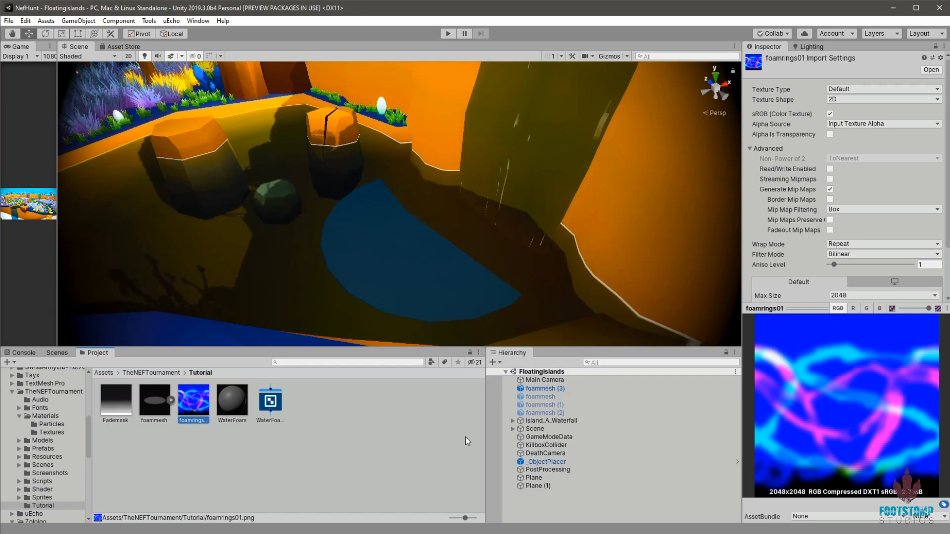
click(154, 401)
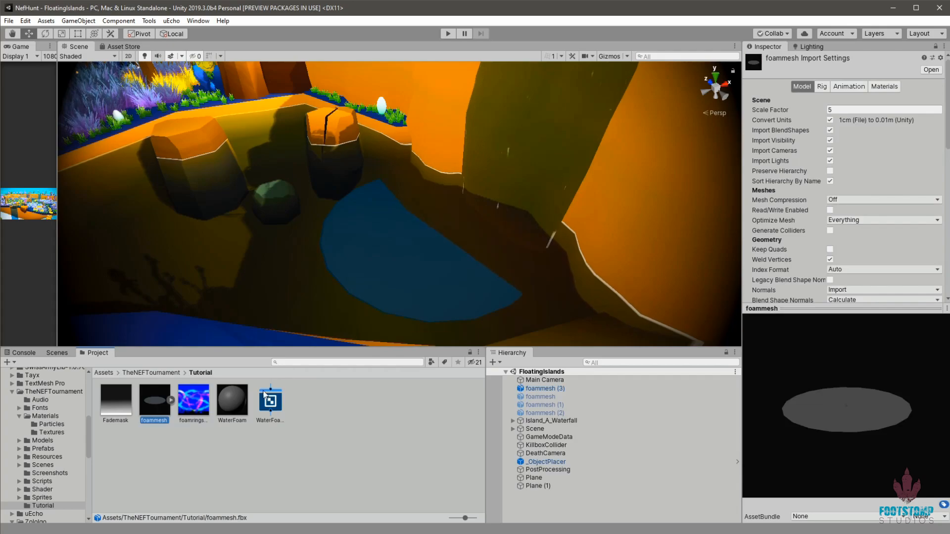
click(230, 400)
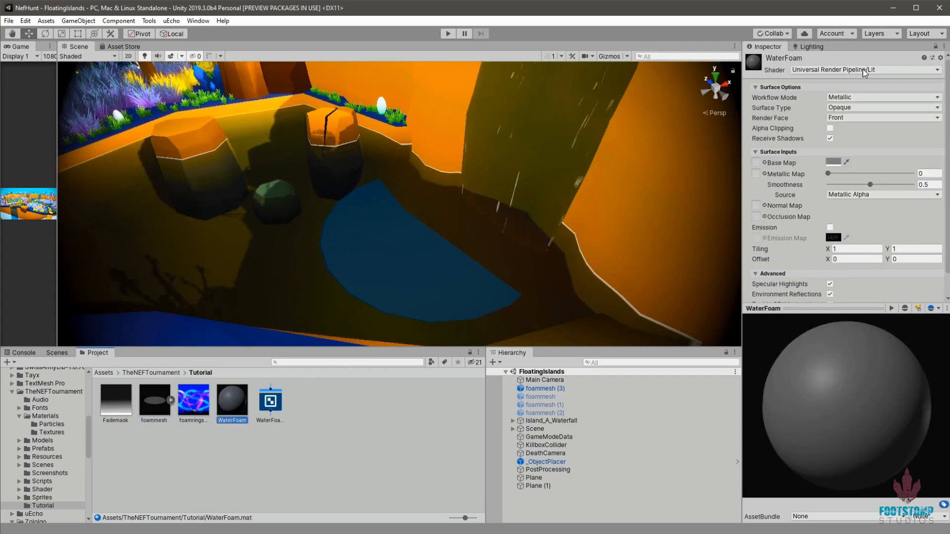
- Assign the WaterFoamShader shader graph to the WaterFoam material and open that graph for editing
click(901, 68)
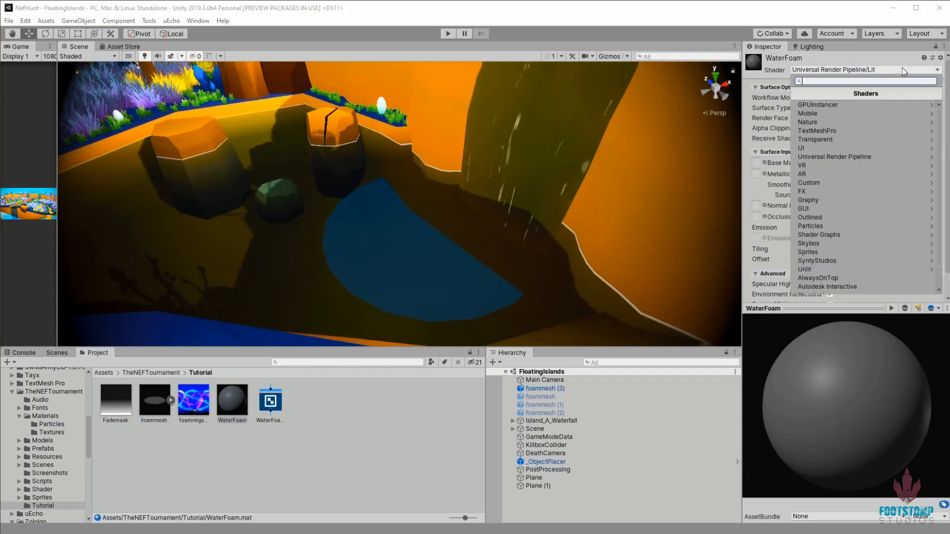
click(851, 234)
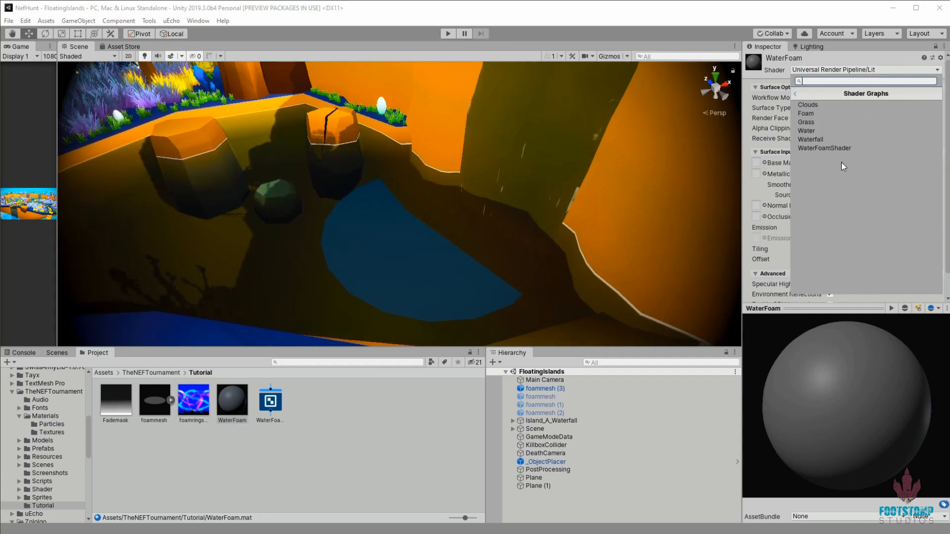
click(846, 148)
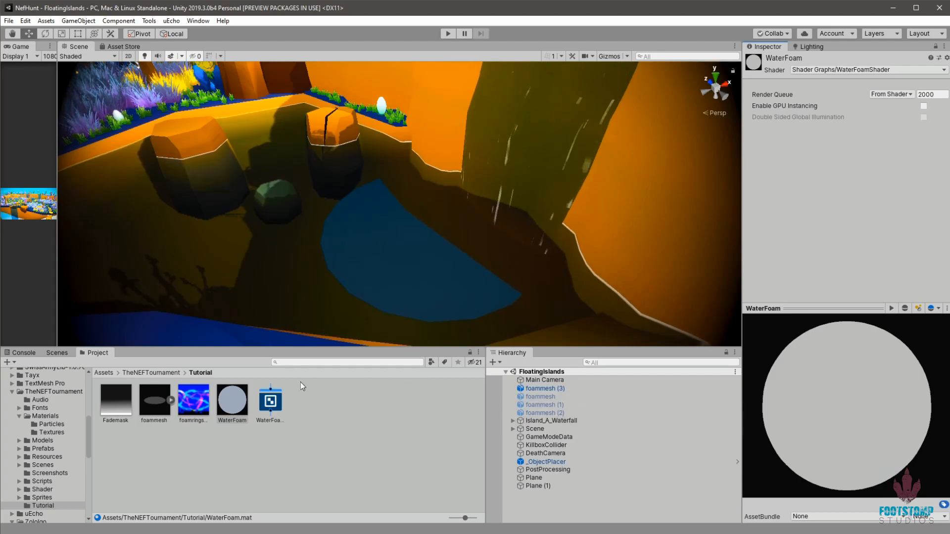
double_click(270, 400)
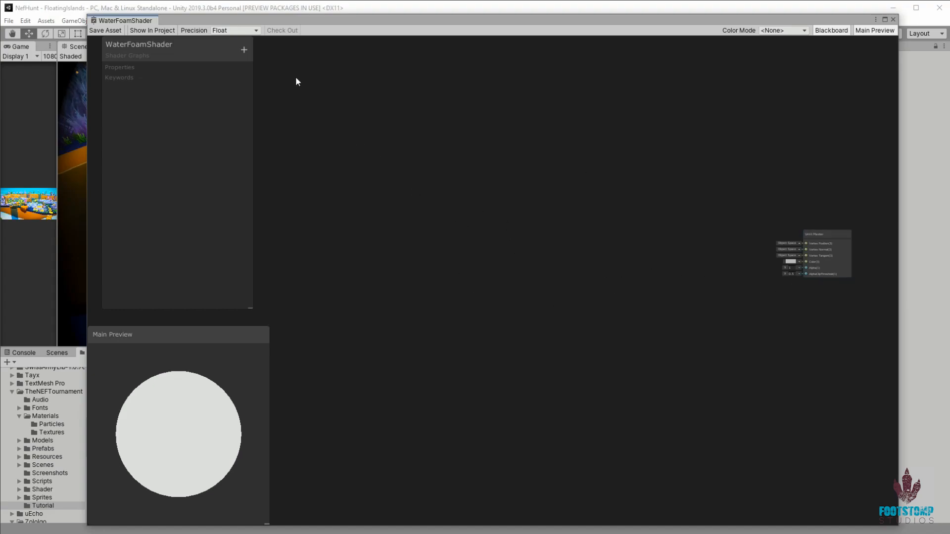
- Add a Color property named FoamColor with a white default and connect it to the Unlit Master's Color input
click(243, 50)
click(294, 105)
text(FoamColor)
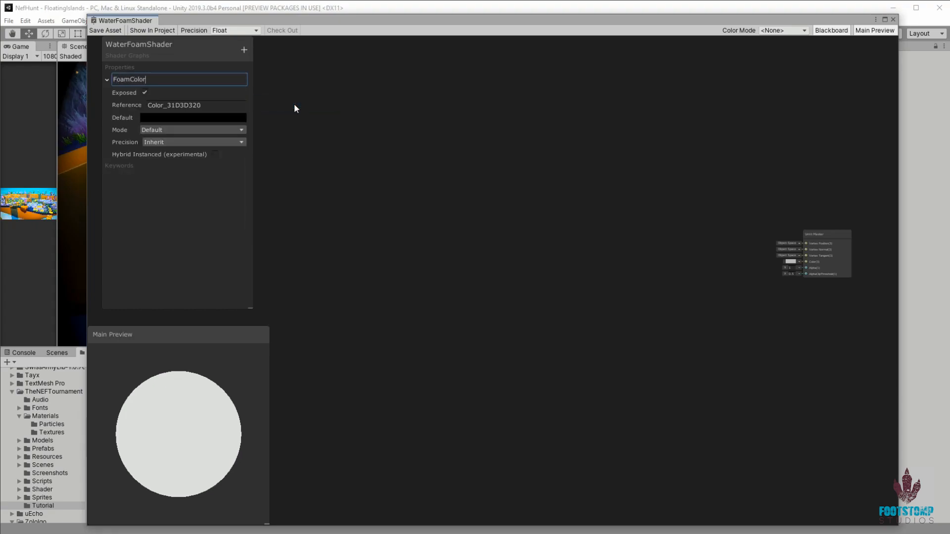
key(Return)
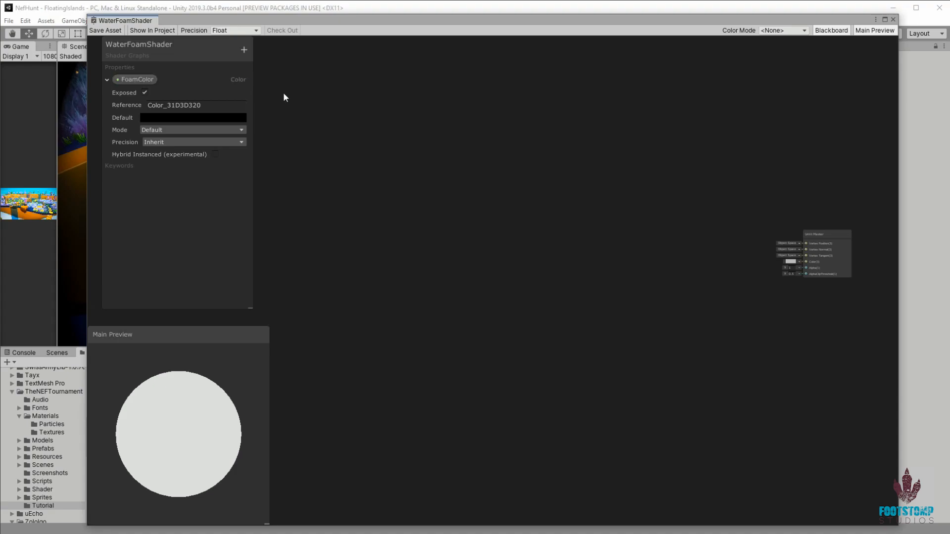
click(165, 118)
drag(438, 304, 424, 297)
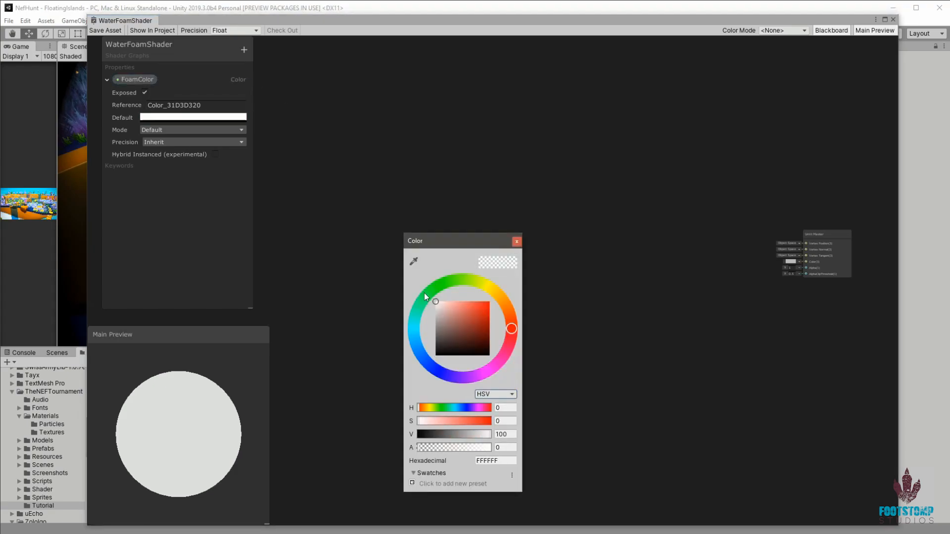
click(516, 241)
drag(141, 79, 806, 261)
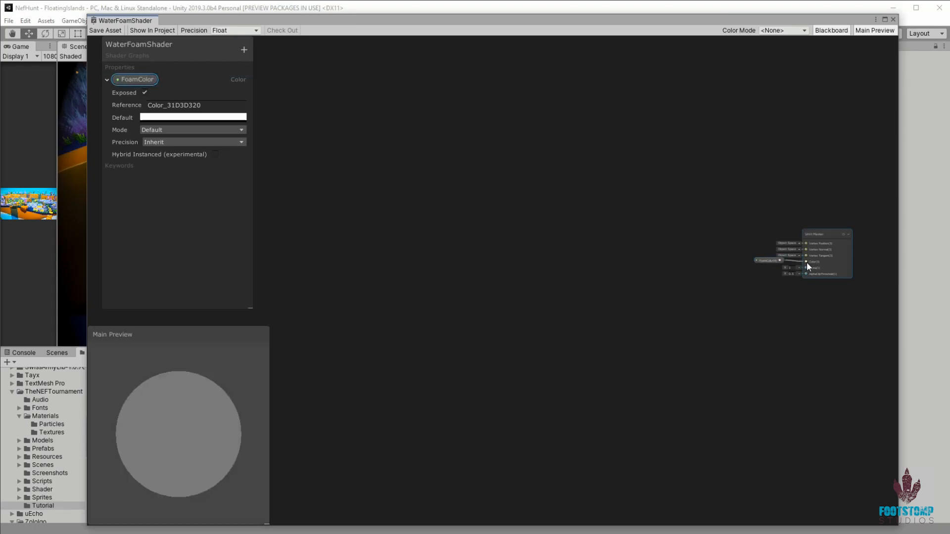
scroll(697, 266, up, 1)
scroll(712, 282, up, 1)
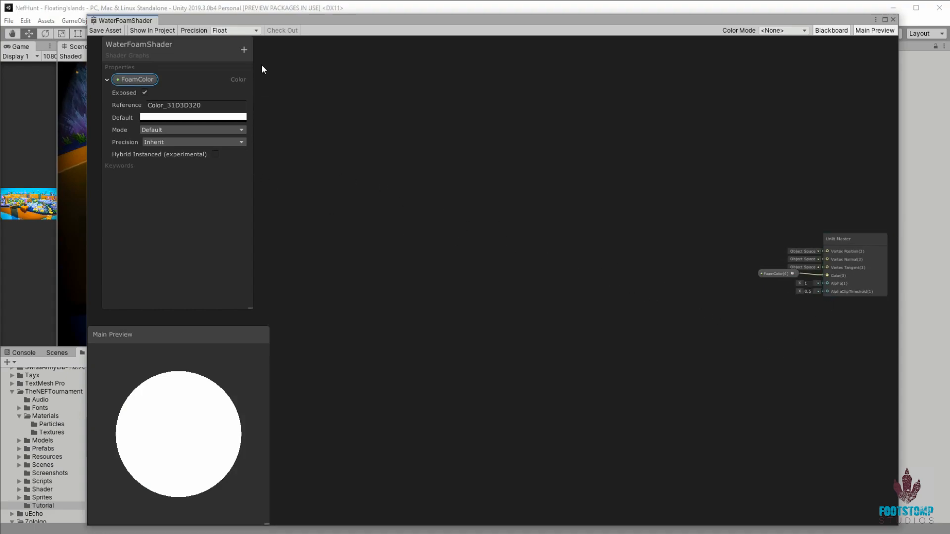
- Add a Vector1 property named FoamClip with default 0.5 and connect it to the Unlit Master's AlphaClipThreshold input
click(244, 50)
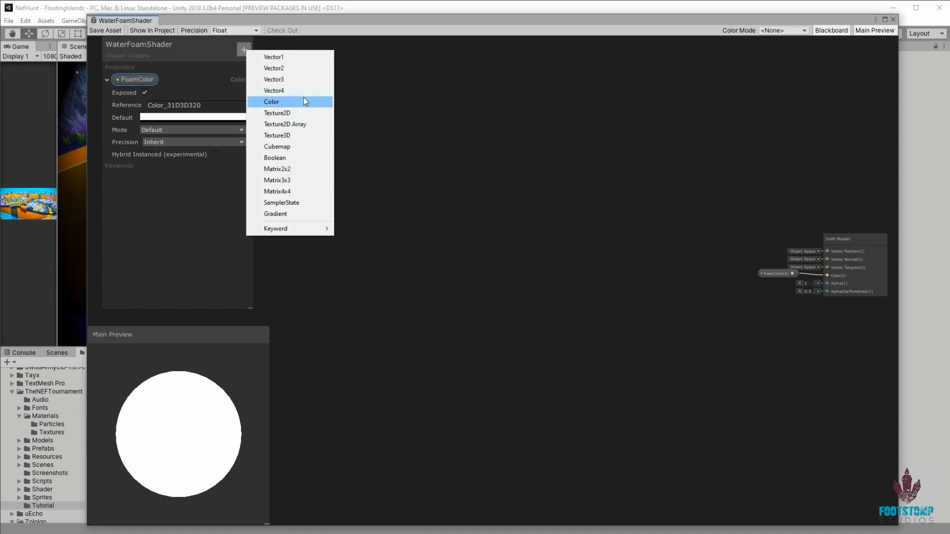
click(292, 58)
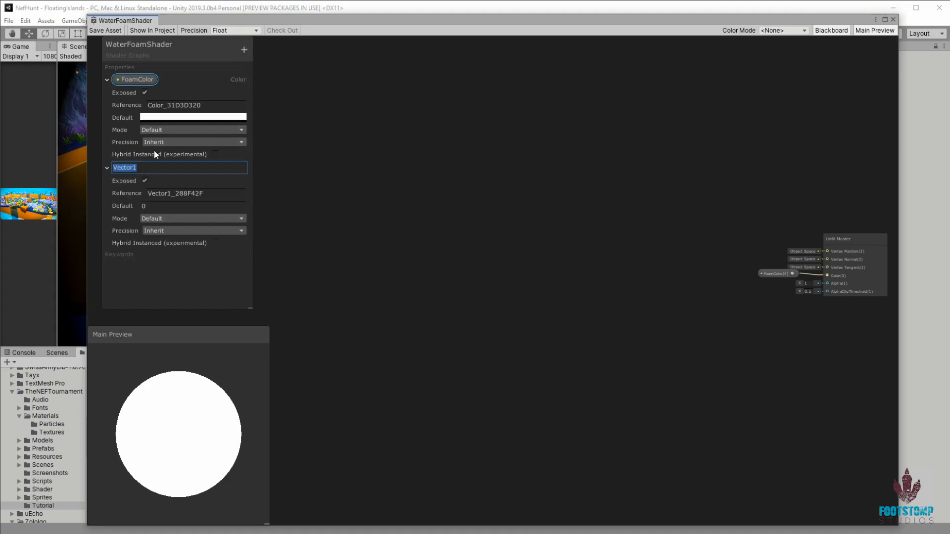
text(FoamClip)
key(Return)
click(154, 206)
text(0.5)
drag(124, 168, 827, 291)
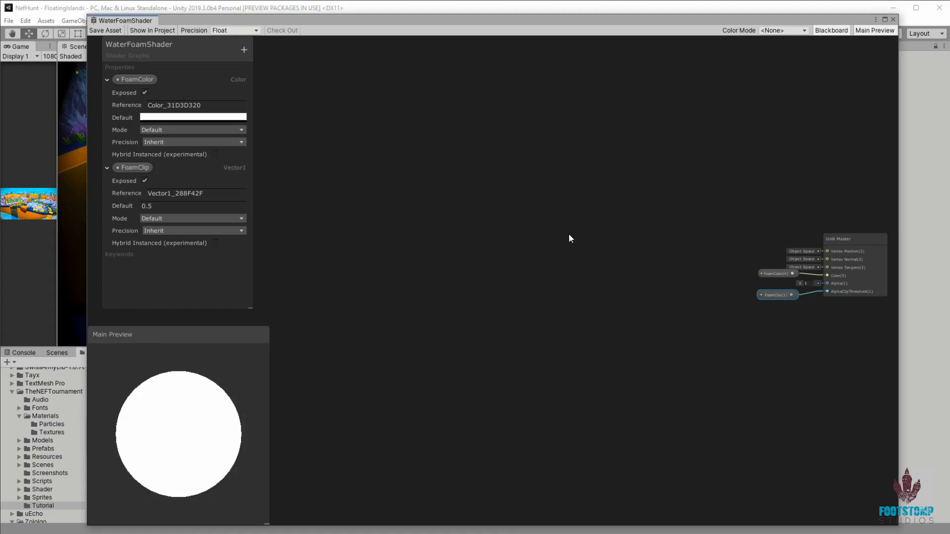
click(108, 79)
click(108, 94)
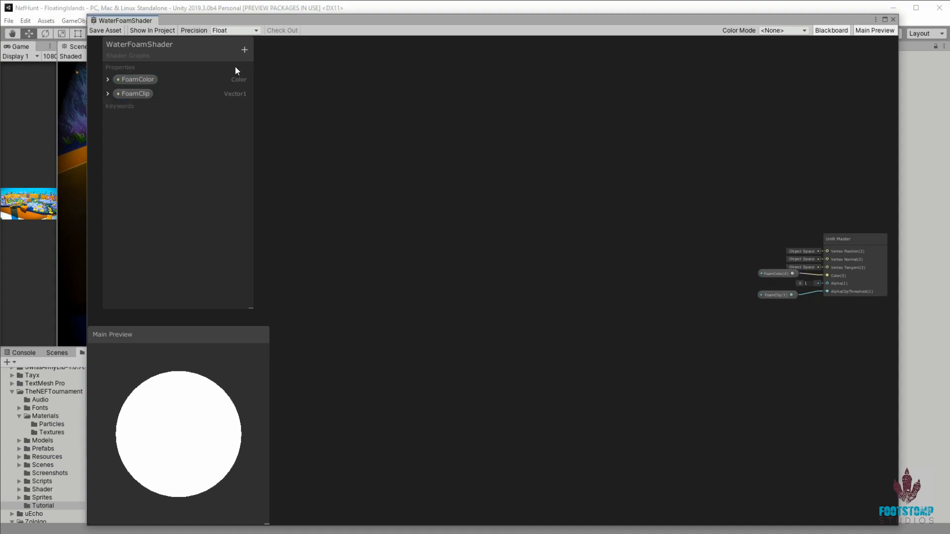
- Add a Texture2D property named FoamTexture with foamrings01 as its default texture
click(247, 50)
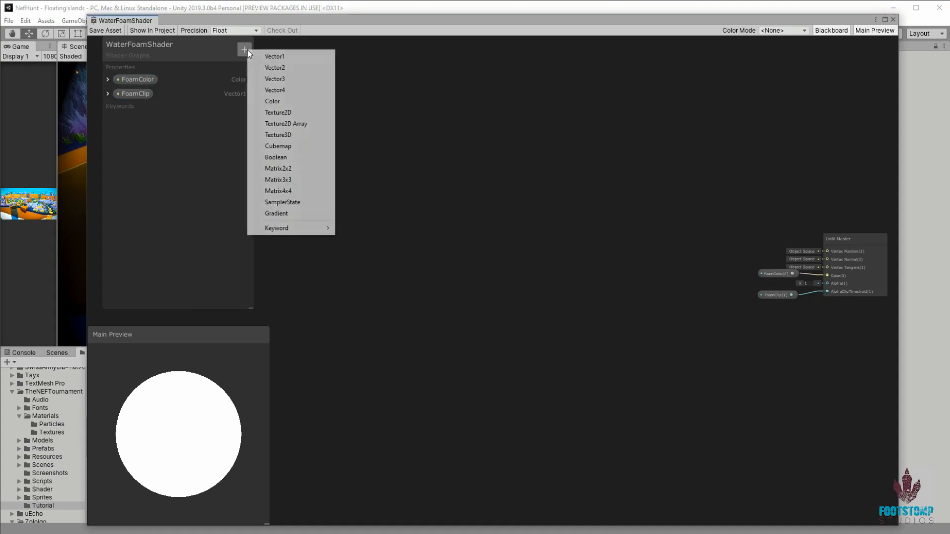
click(306, 111)
text(FoamTexture)
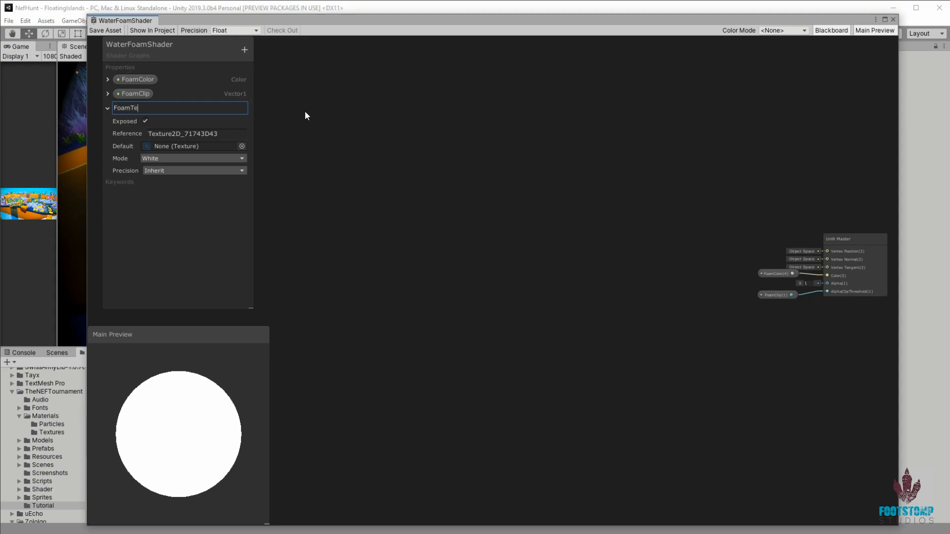
key(Return)
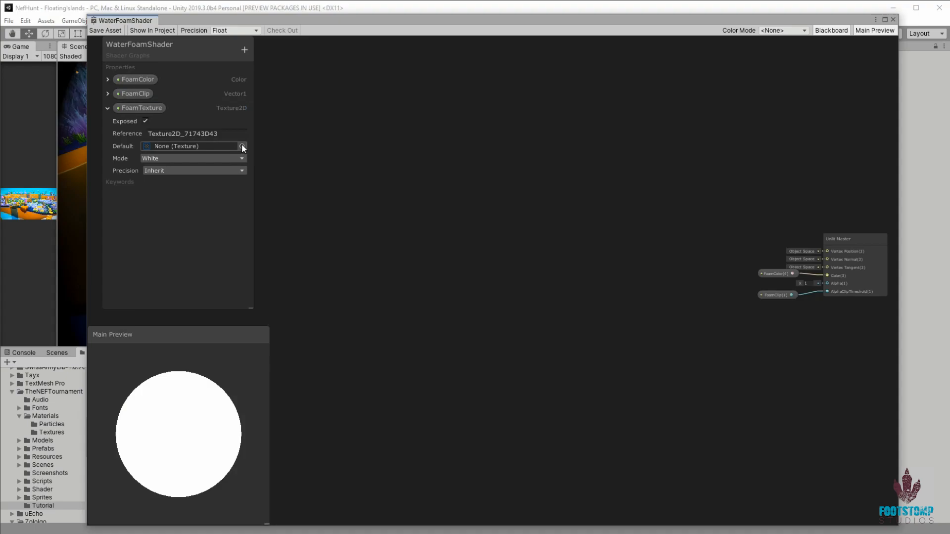
click(242, 146)
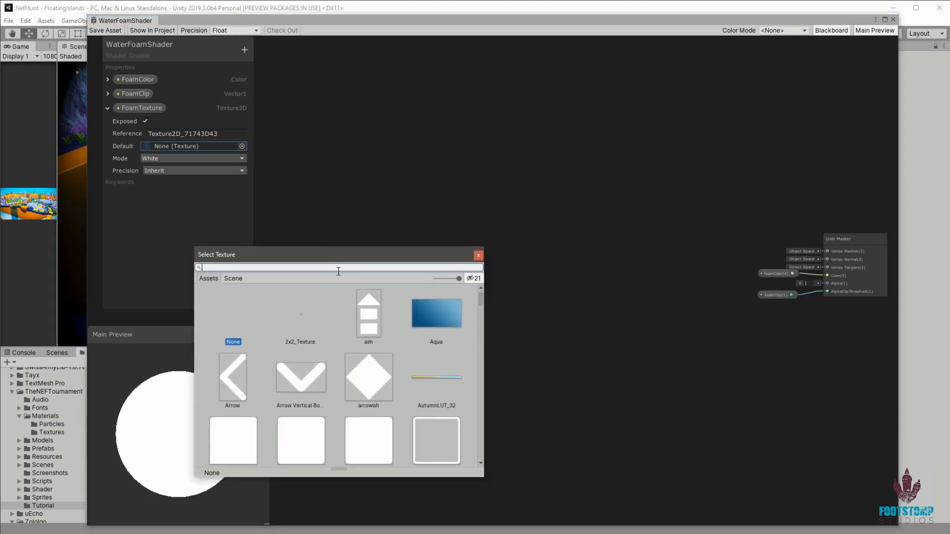
text(foam)
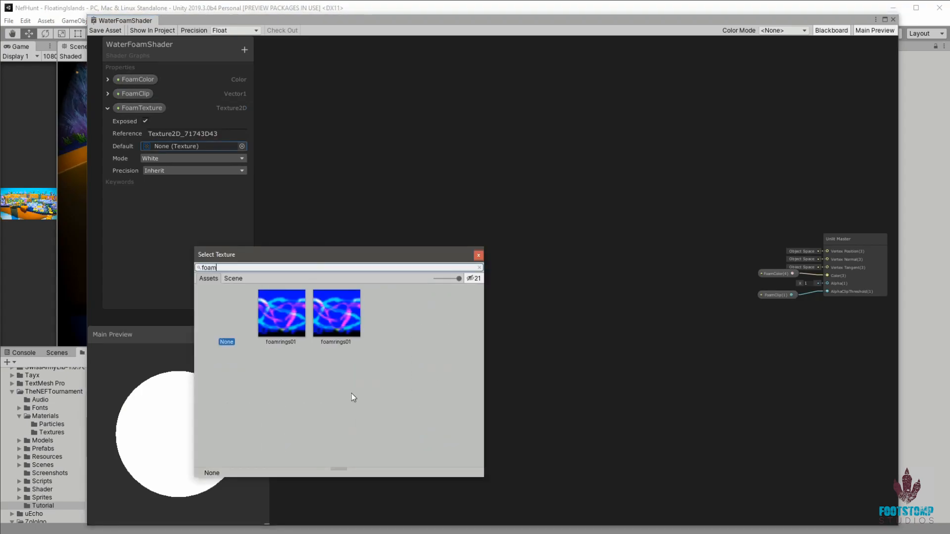
double_click(345, 317)
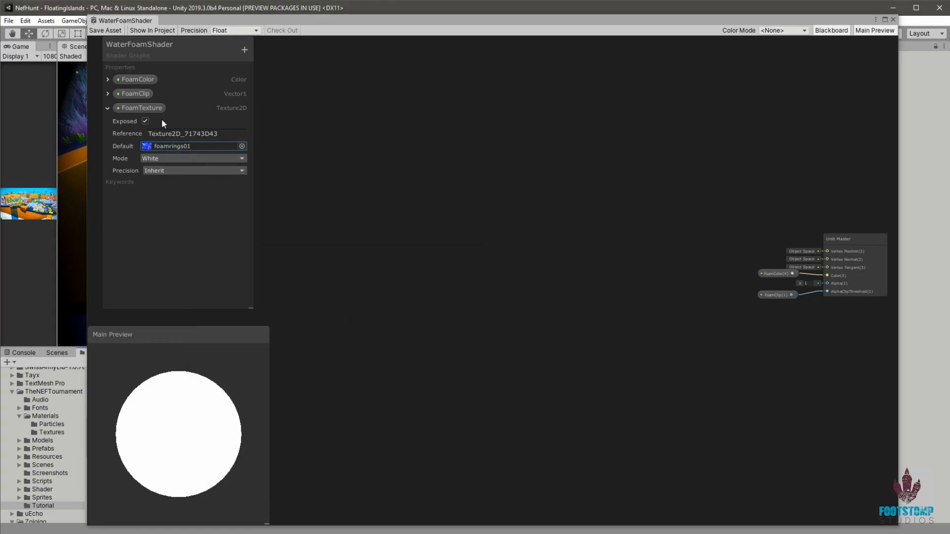
- Feed FoamTexture into a new Sample Texture 2D node and connect its R output to the Unlit Master's Alpha input
drag(149, 110, 439, 237)
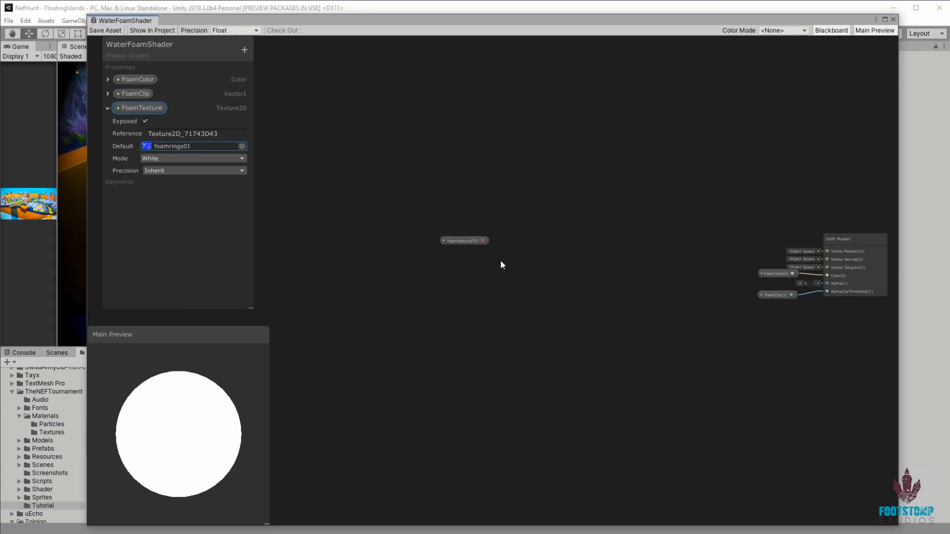
click(498, 288)
key(space)
text(same)
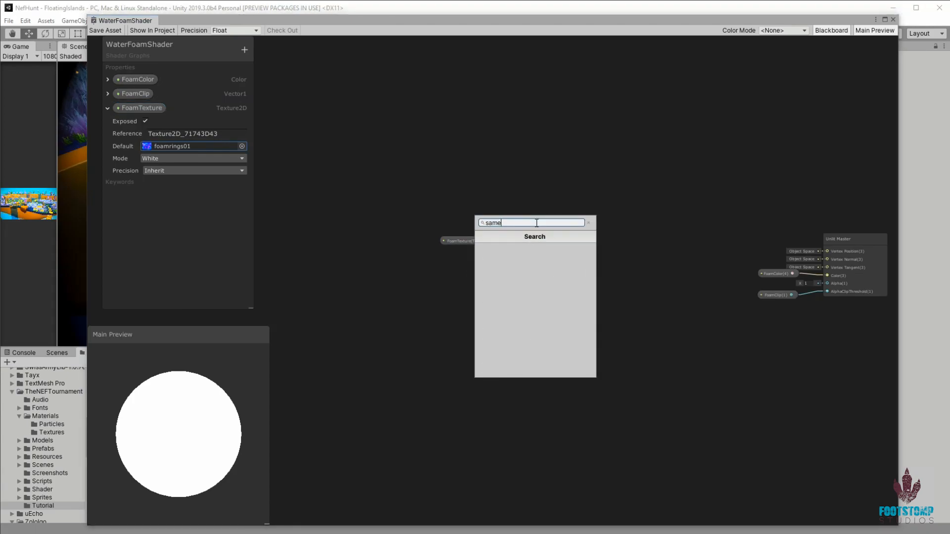
click(533, 269)
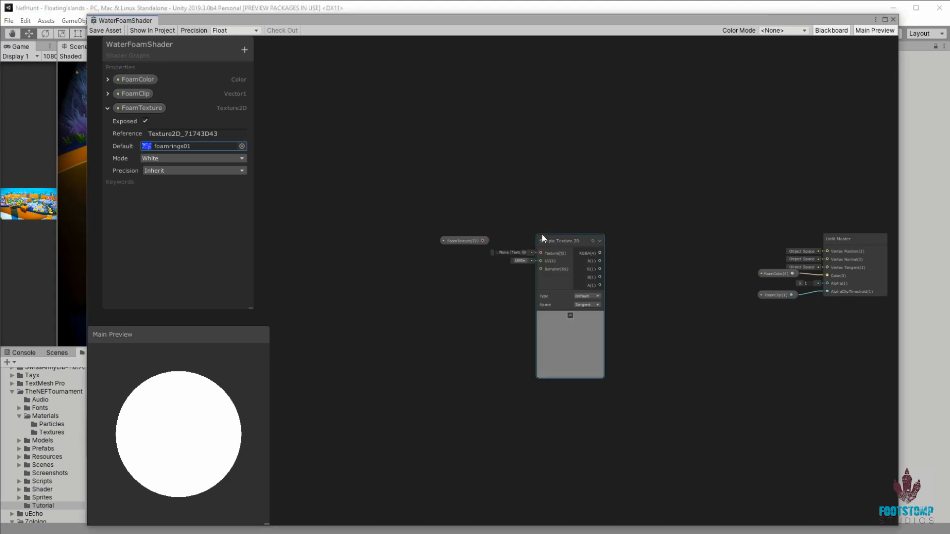
drag(463, 242, 525, 208)
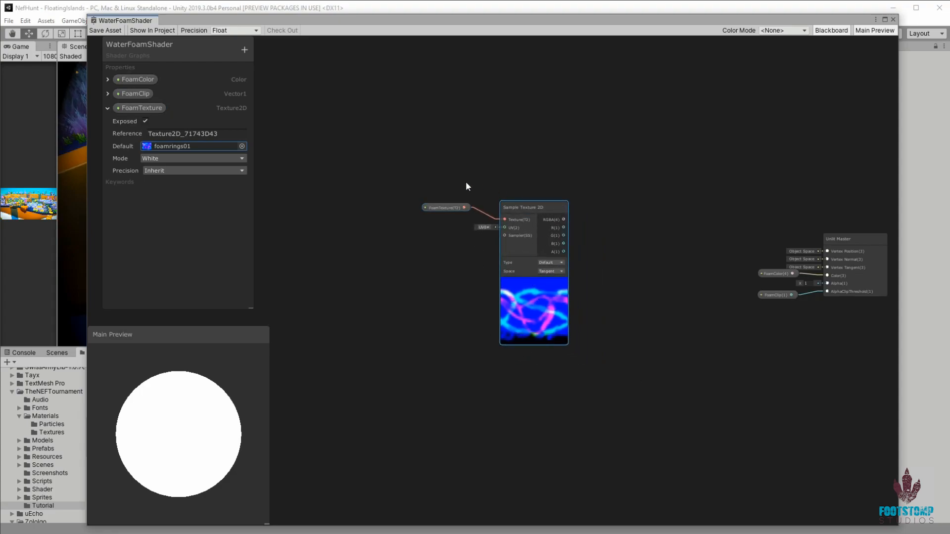
drag(449, 206, 431, 203)
drag(526, 206, 826, 283)
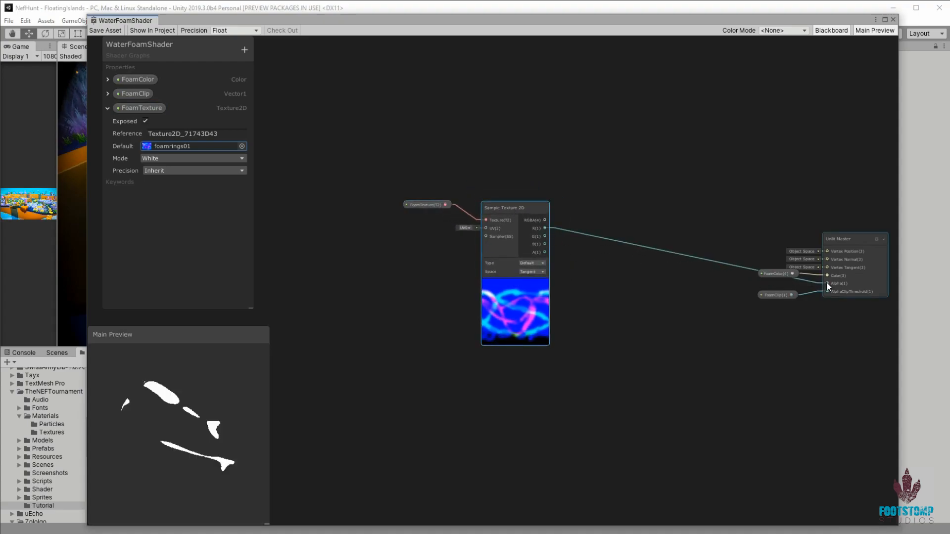
- Set the main preview to the custom mesh CircleCylMesh and examine the foam on it
drag(245, 450, 180, 389)
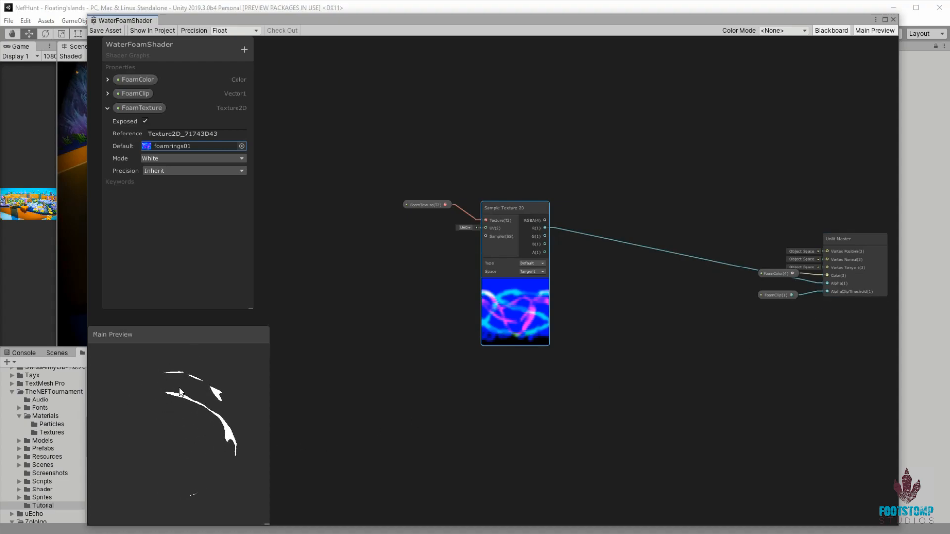
right_click(180, 389)
click(225, 450)
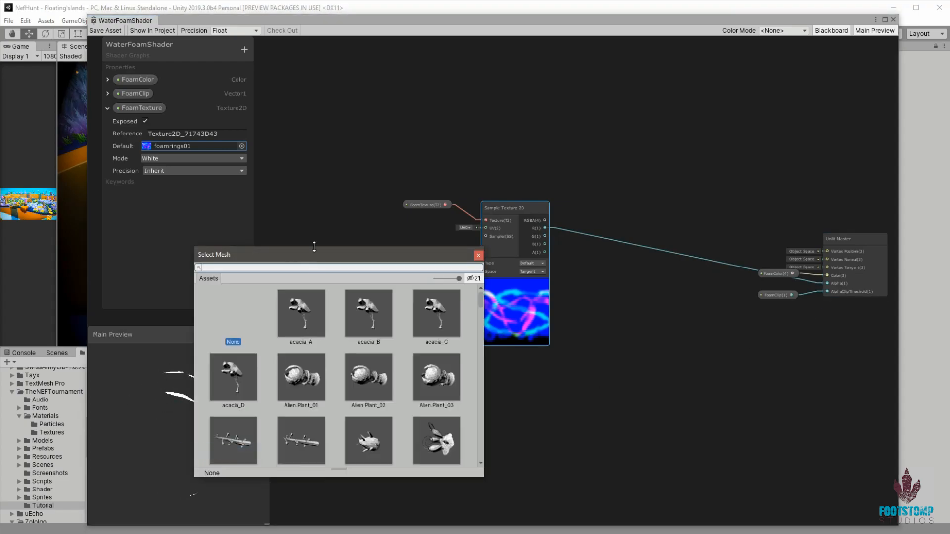
text(cy)
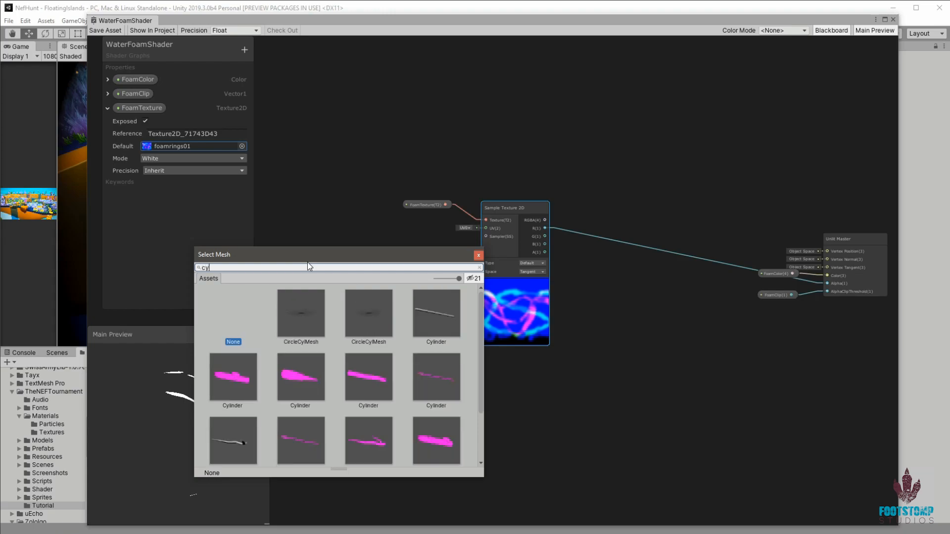
key(BackSpace)
text(ir)
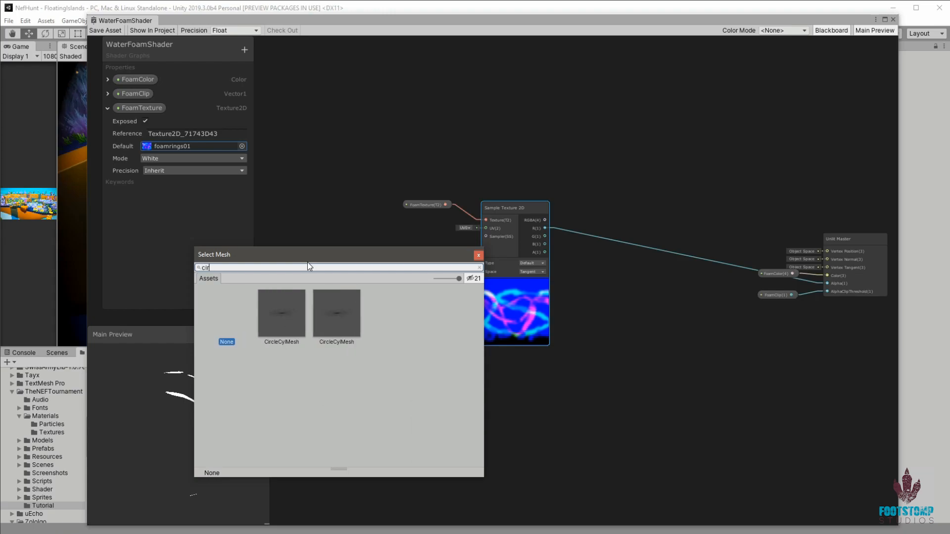
double_click(330, 311)
drag(205, 417, 236, 436)
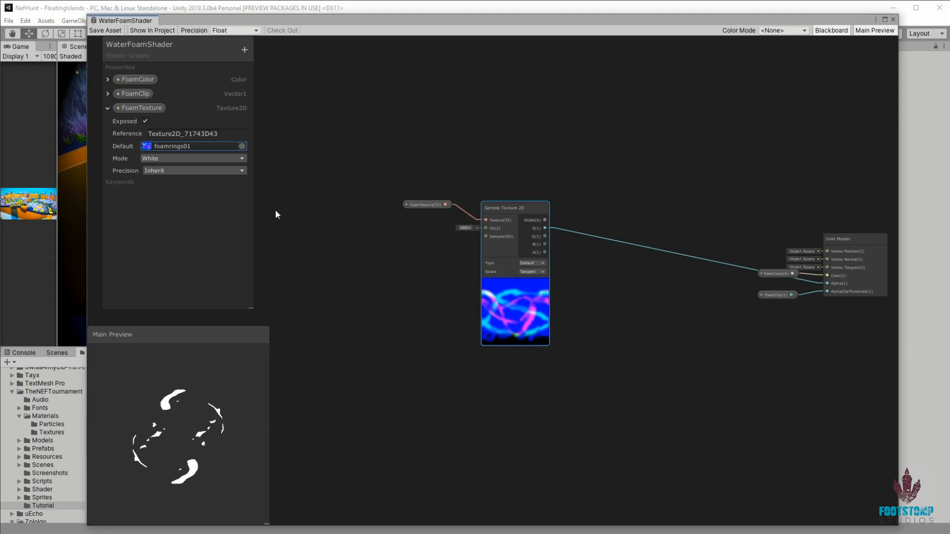
- Try FoamClip defaults of 0, 1 and .1 against the main preview, and set the value back to 0.5
click(108, 94)
click(146, 131)
text(00.5)
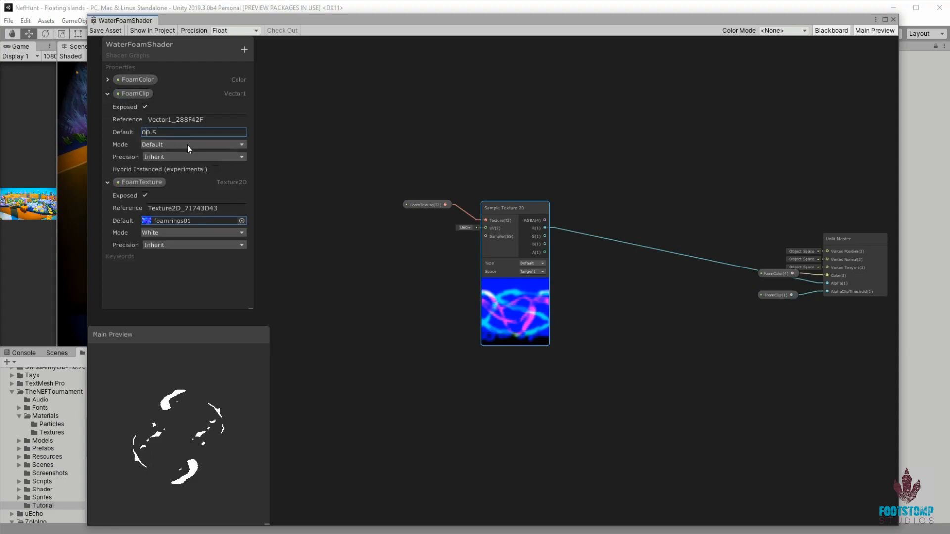
key(BackSpace)
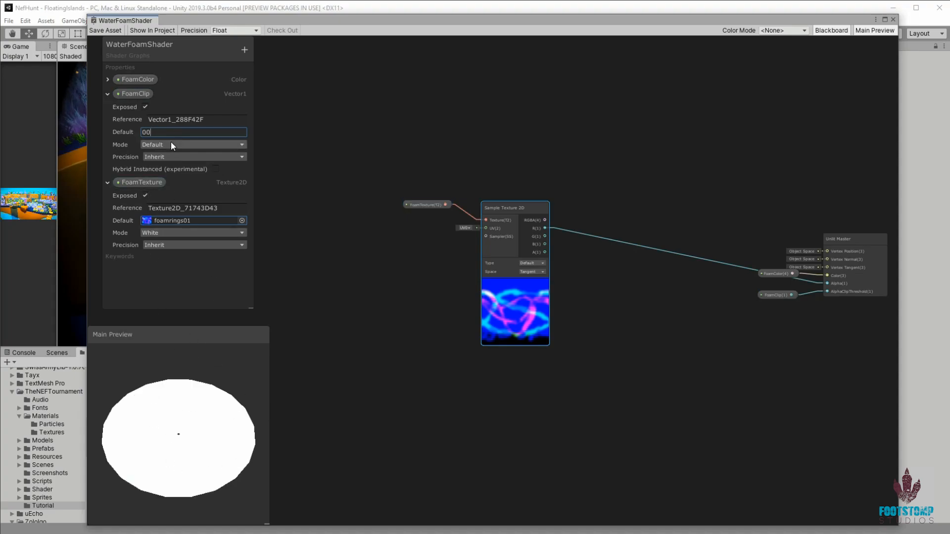
key(BackSpace)
key(BackSpace)
text(1)
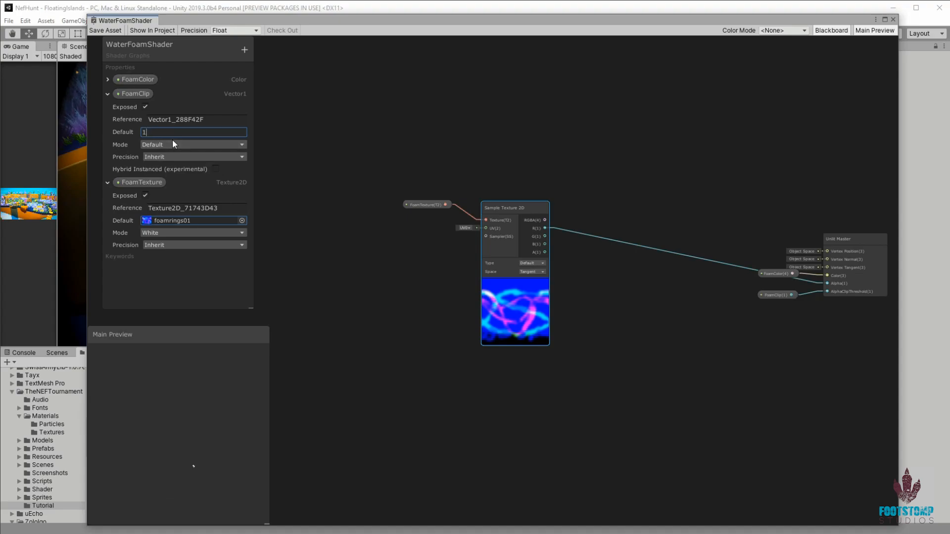
key(Return)
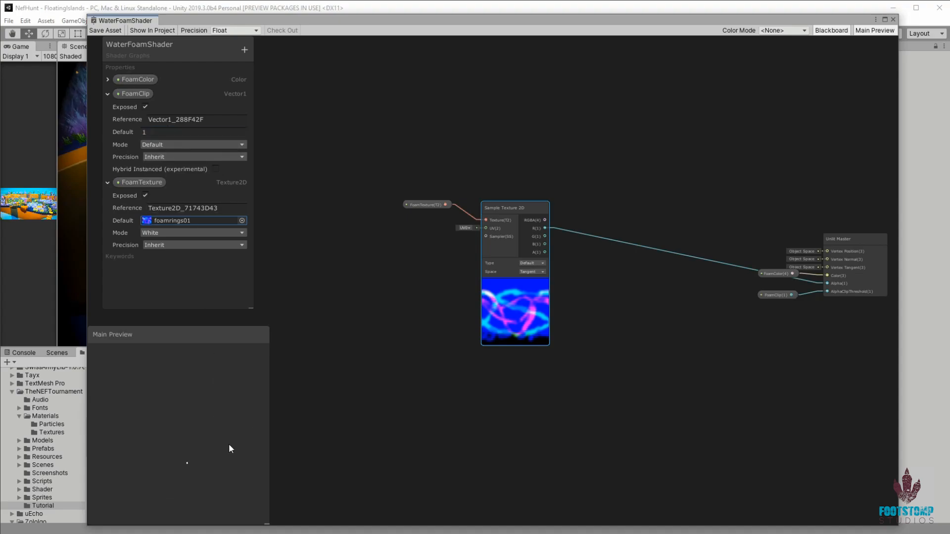
click(149, 132)
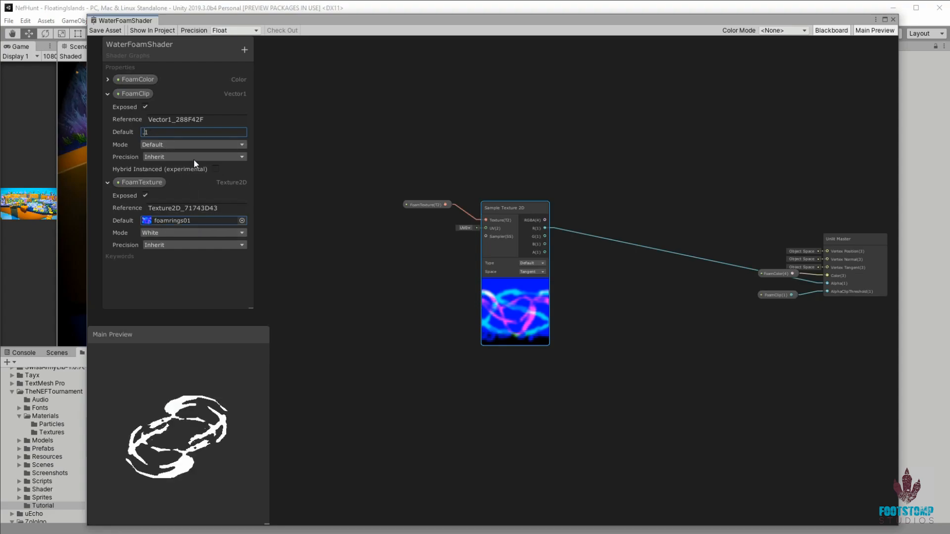
text(0.5)
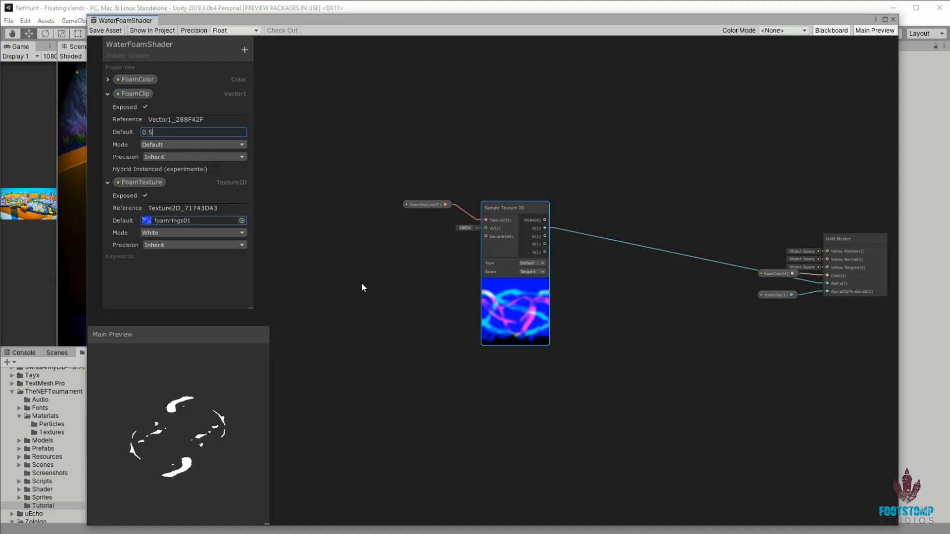
- Collapse the FoamClip property and move the FoamTexture and Sample Texture 2D nodes farther away from the Unlit Master
click(366, 193)
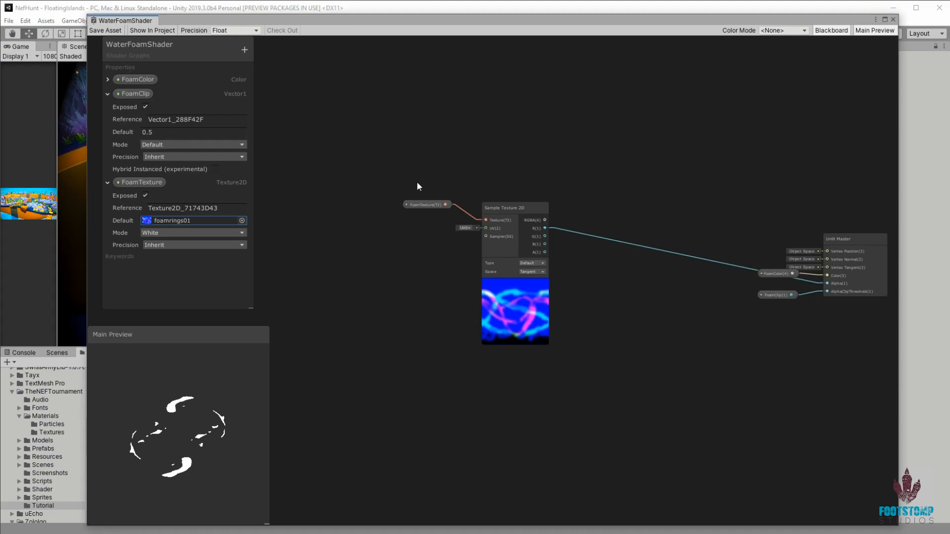
click(107, 94)
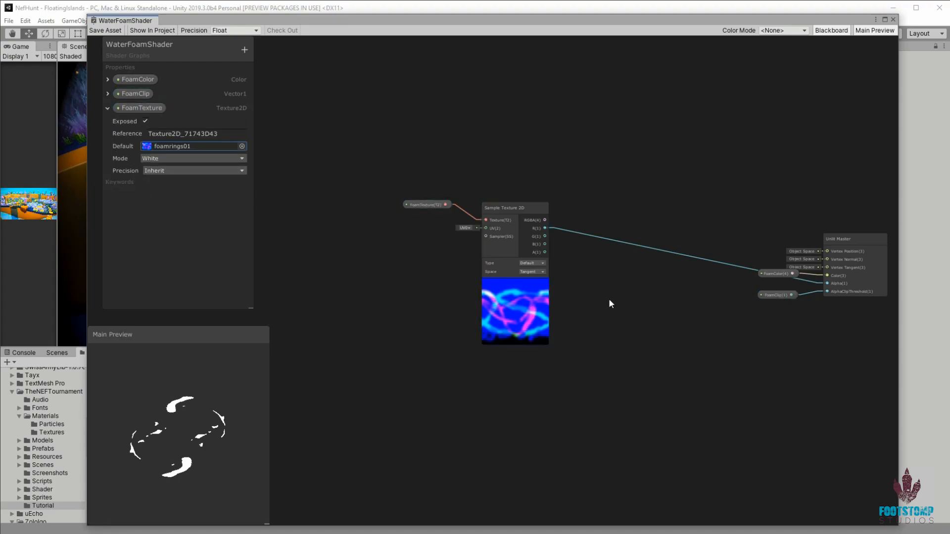
mouse_move(515, 207)
mouse_down()
mouse_move(500, 188)
mouse_move(506, 197)
mouse_up()
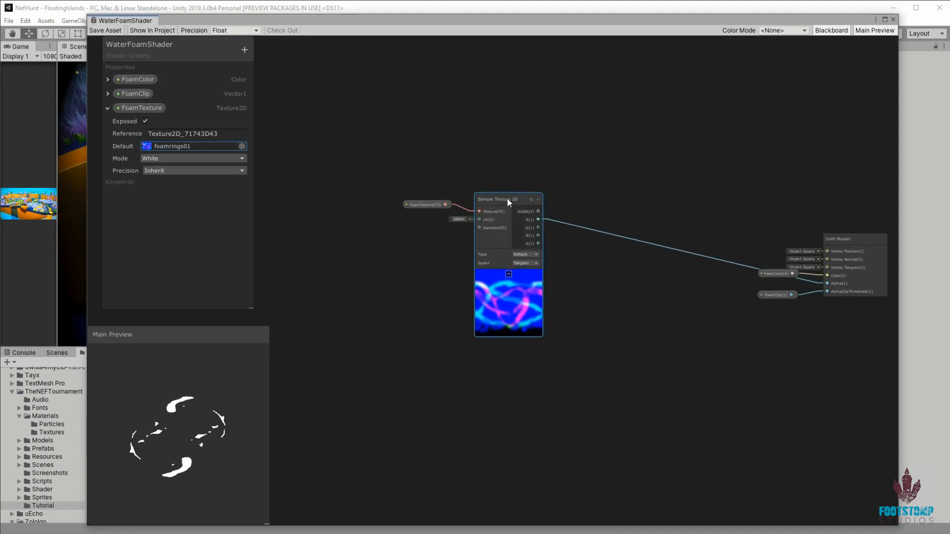
drag(418, 205, 364, 163)
drag(498, 199, 447, 167)
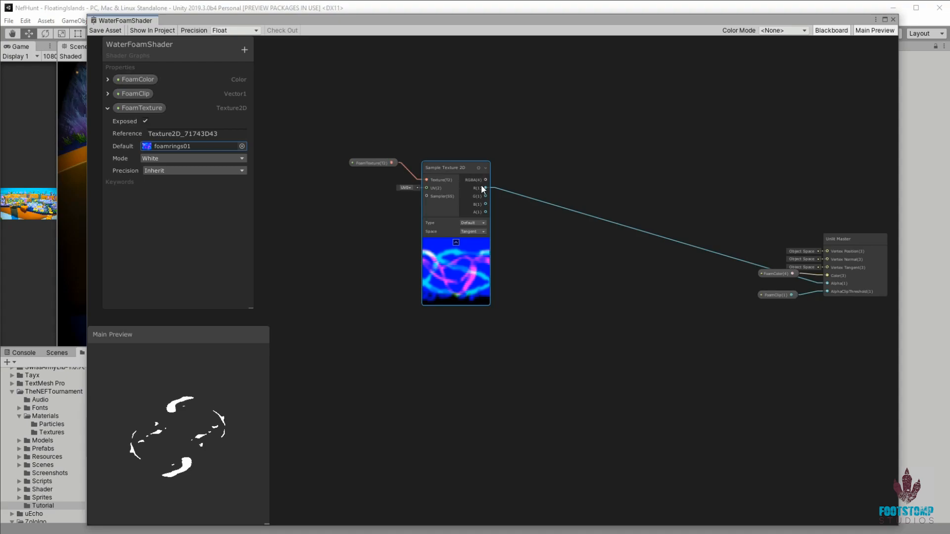
- Add a Time node before the texture sampler and feed its Time output into input A of a new Multiply node
middle_drag(514, 258, 715, 274)
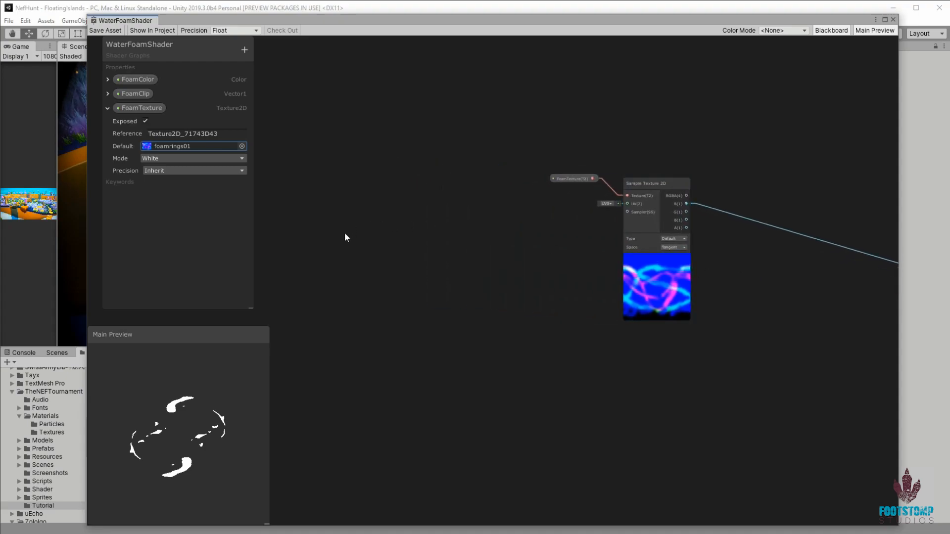
key(space)
text(time)
key(Return)
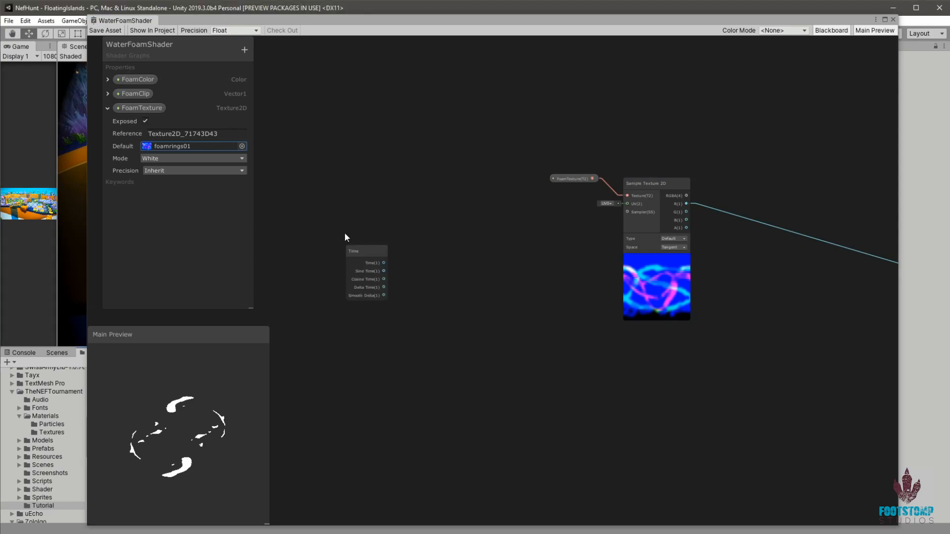
drag(369, 253, 341, 237)
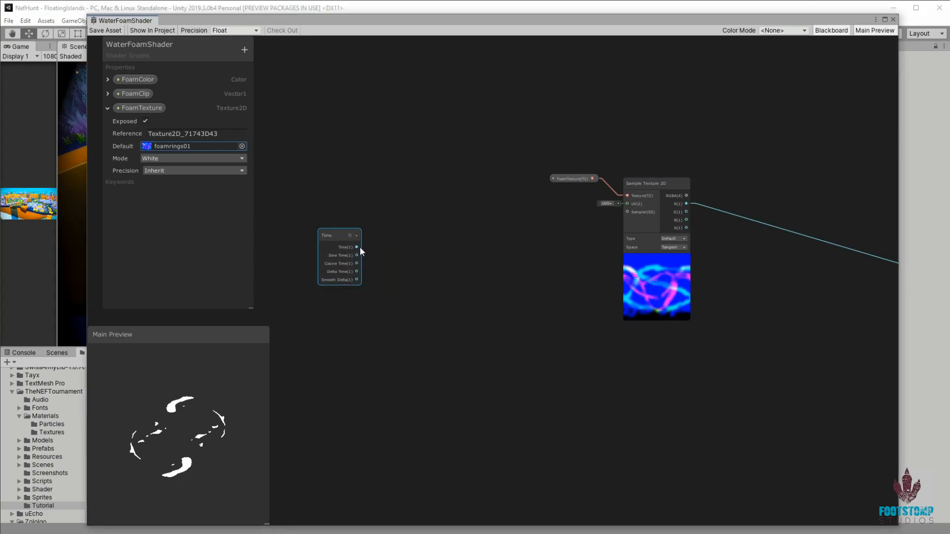
drag(404, 248, 406, 247)
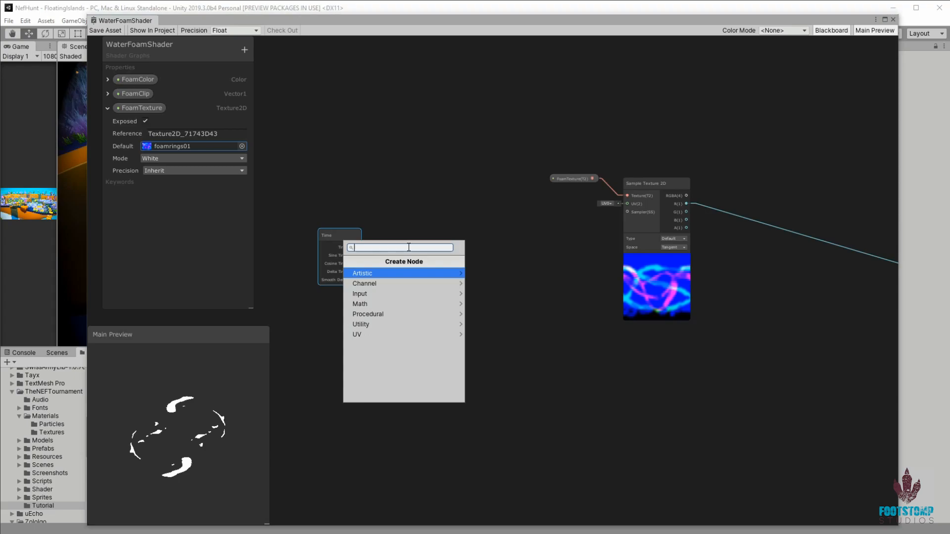
text(mu)
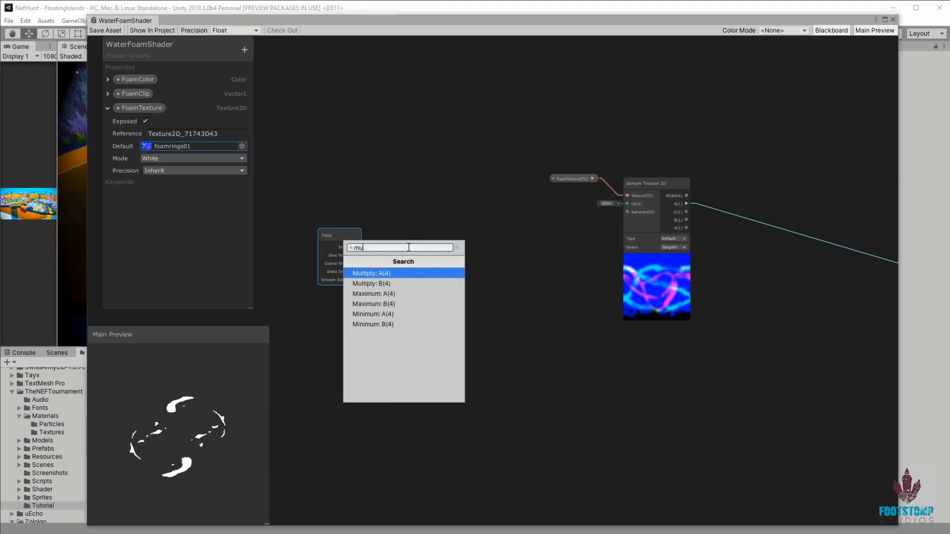
key(Return)
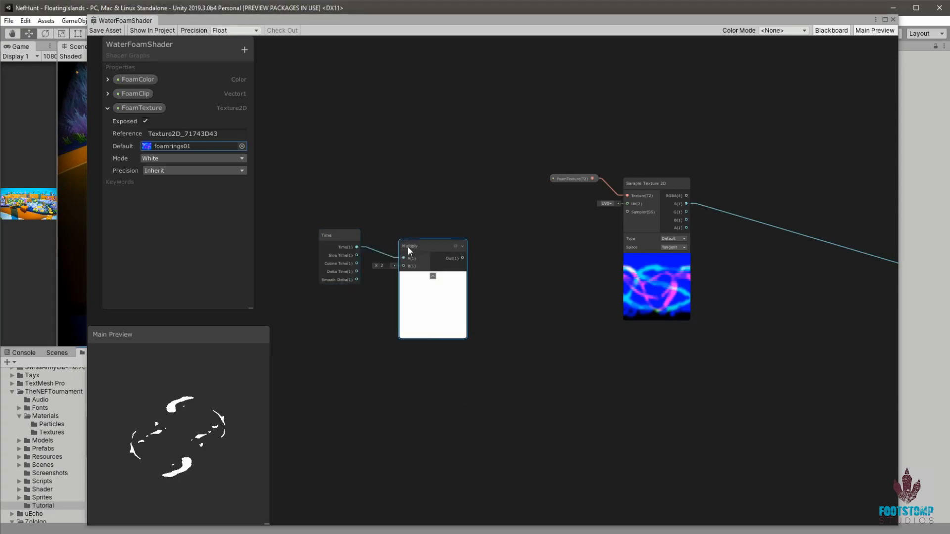
- Add a Vector1 property named FoamSpeed and connect it to the Multiply node's B input
click(106, 109)
click(245, 49)
click(267, 59)
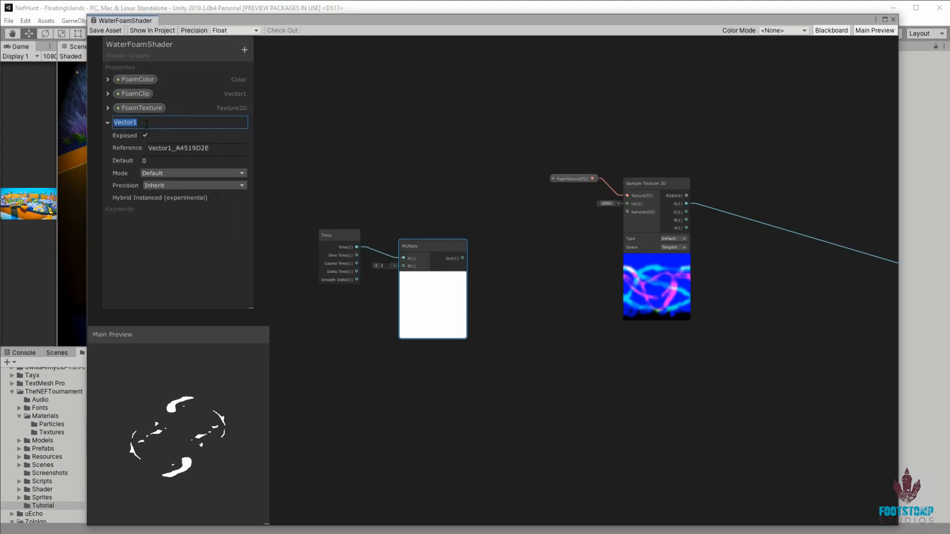
key(BackSpace)
text(FoamSpeed)
key(Return)
drag(142, 123, 404, 266)
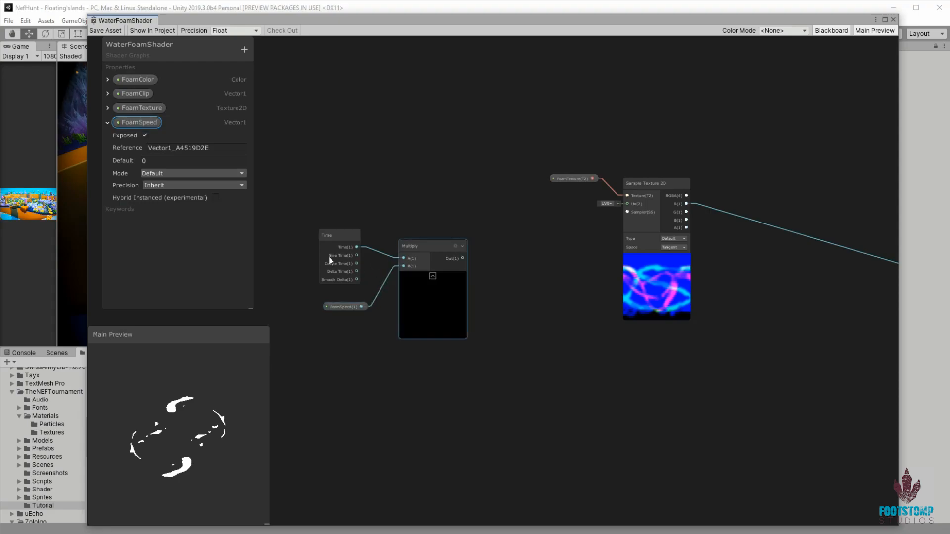
- Set FoamSpeed's default value to 1 and collapse the property
click(153, 162)
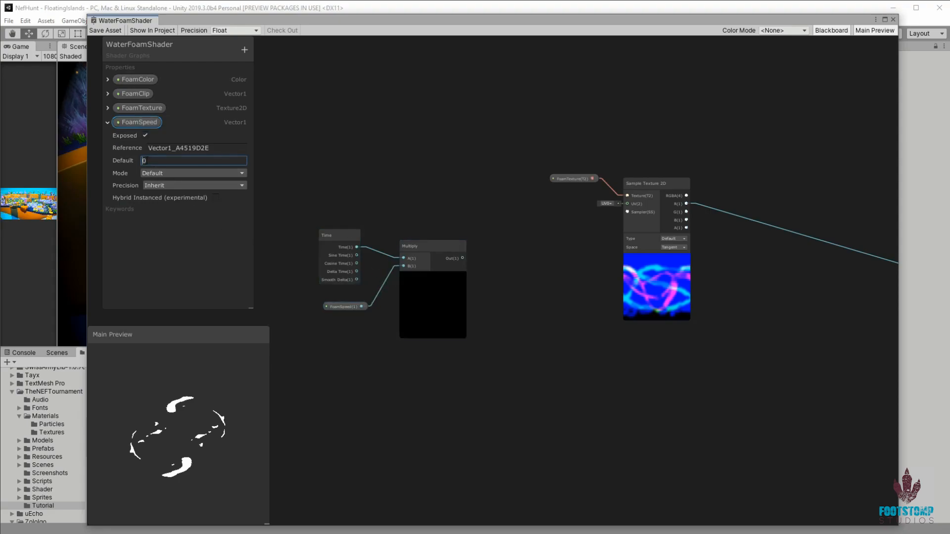
text(1)
key(Return)
text(1)
click(206, 221)
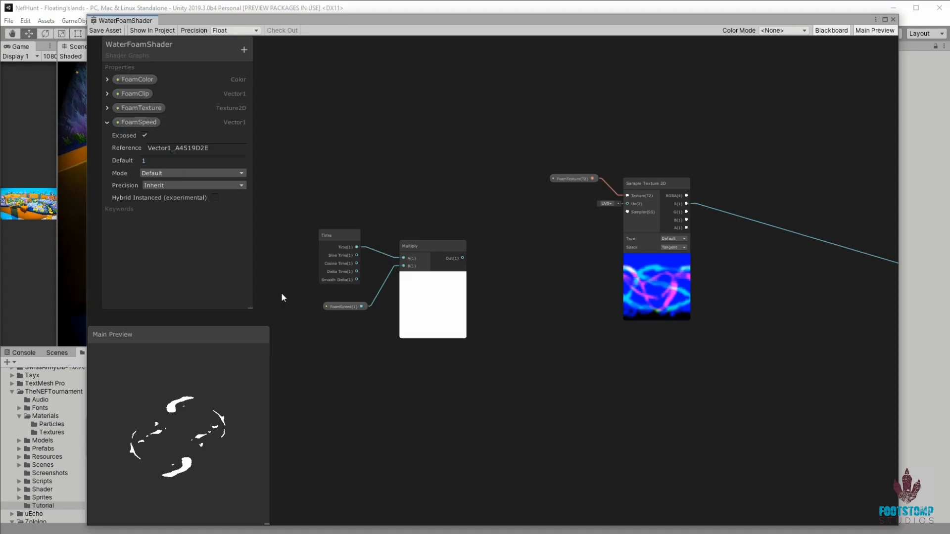
click(107, 122)
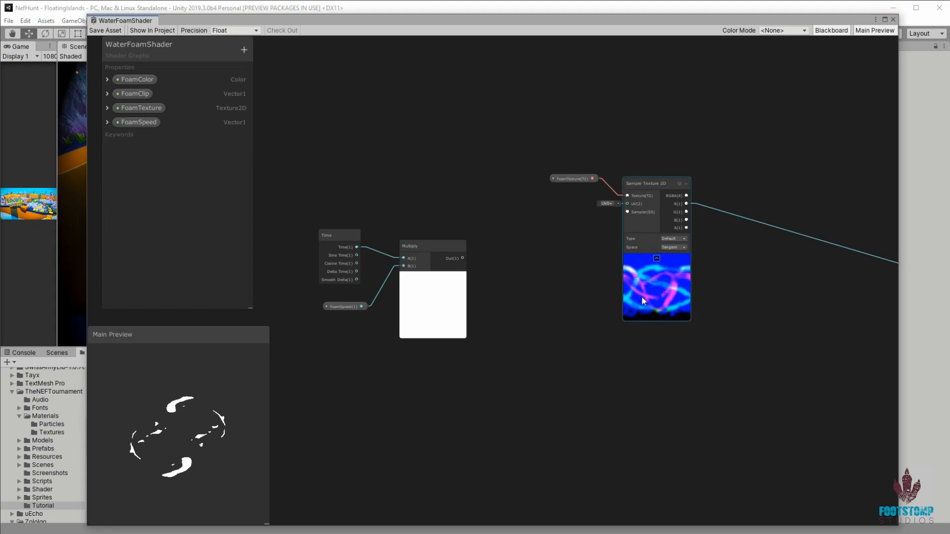
- Feed the Multiply output into the Y input of a new Vector 2 node placed beside it
drag(419, 242, 406, 234)
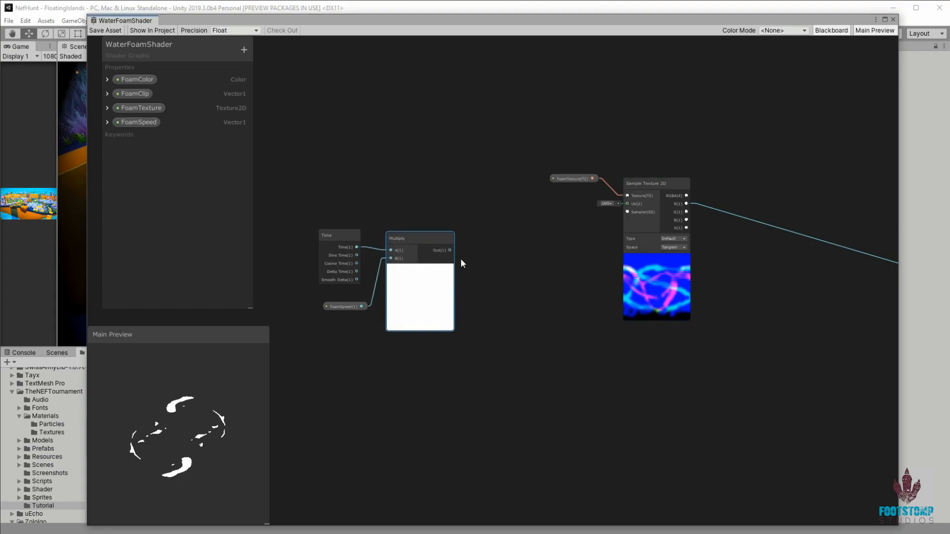
drag(503, 251, 503, 251)
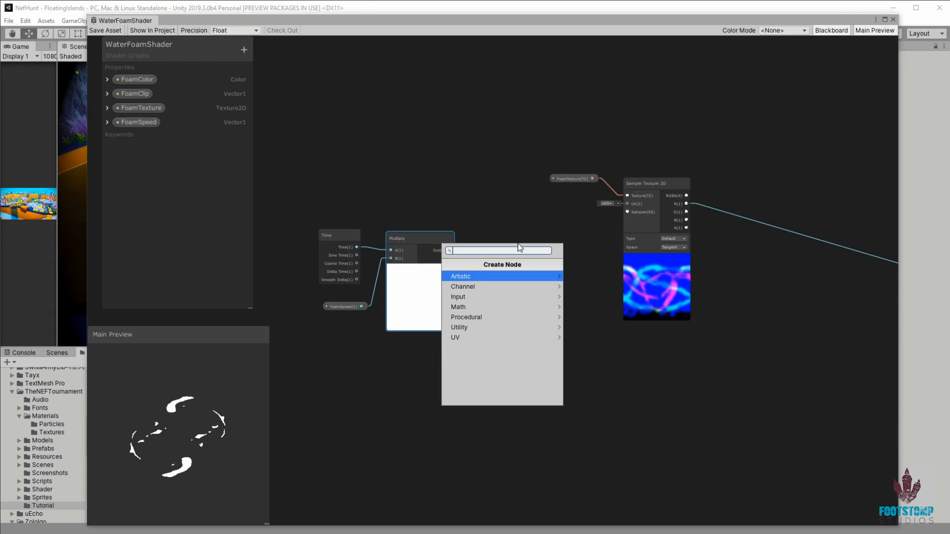
text(ve)
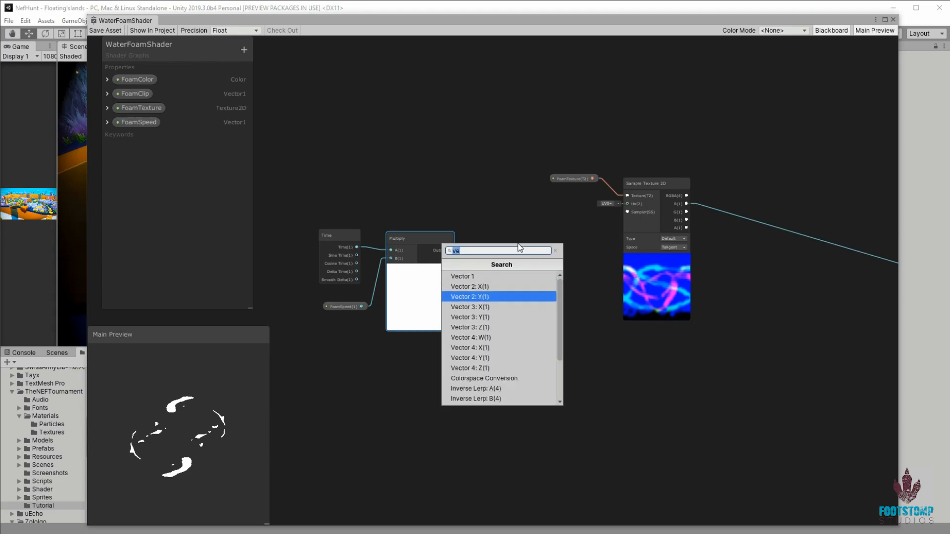
key(Return)
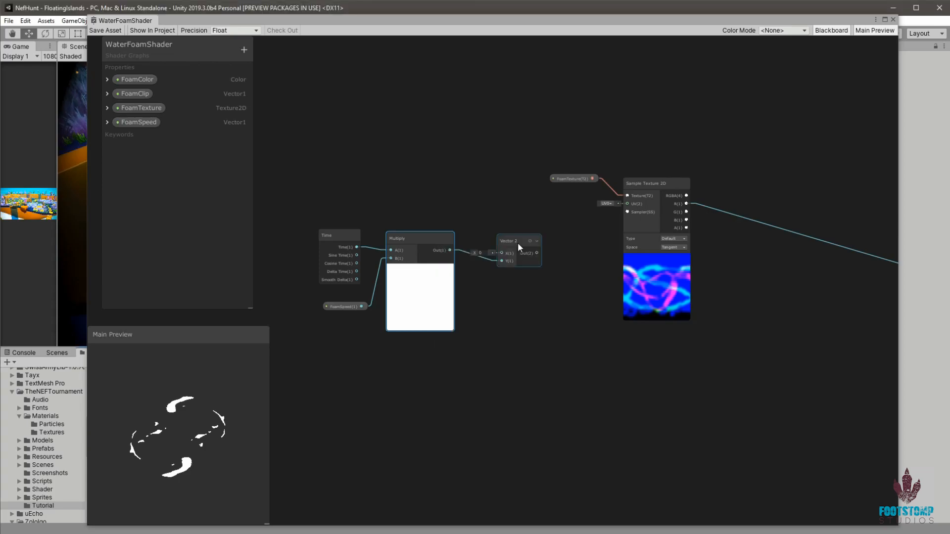
drag(509, 240, 501, 229)
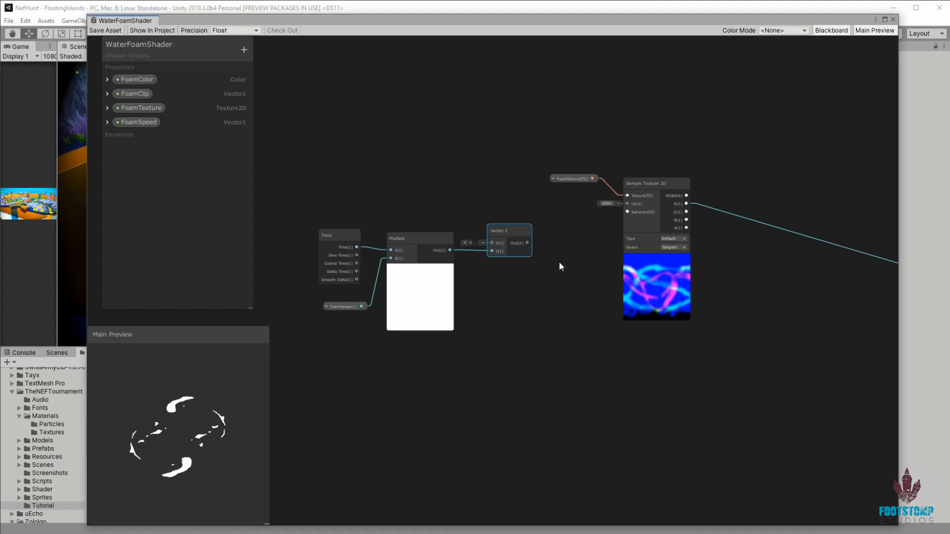
- Add a Tiling And Offset node with its preview collapsed, linking Vector 2 to its Offset and its output to the Sample Texture 2D UV input
key(space)
text(ti)
key(Return)
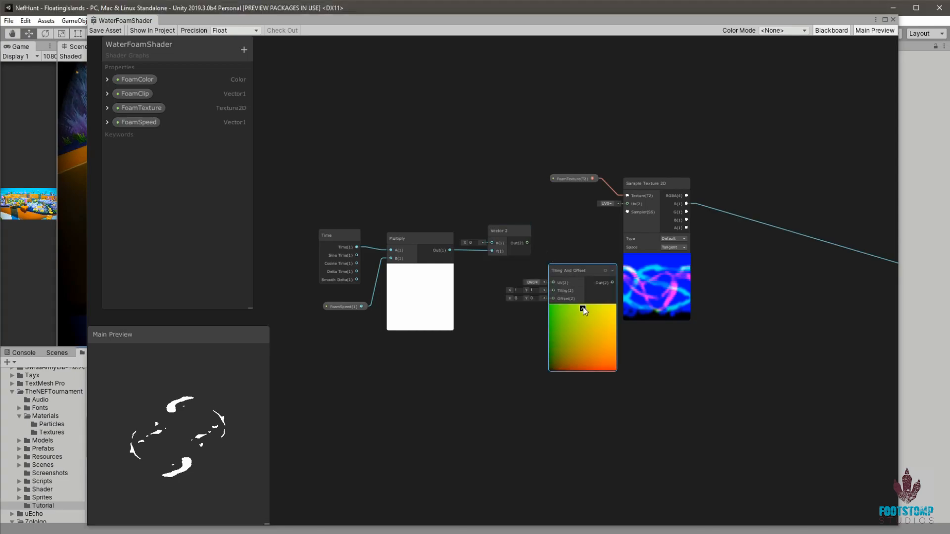
click(582, 309)
drag(569, 230, 630, 204)
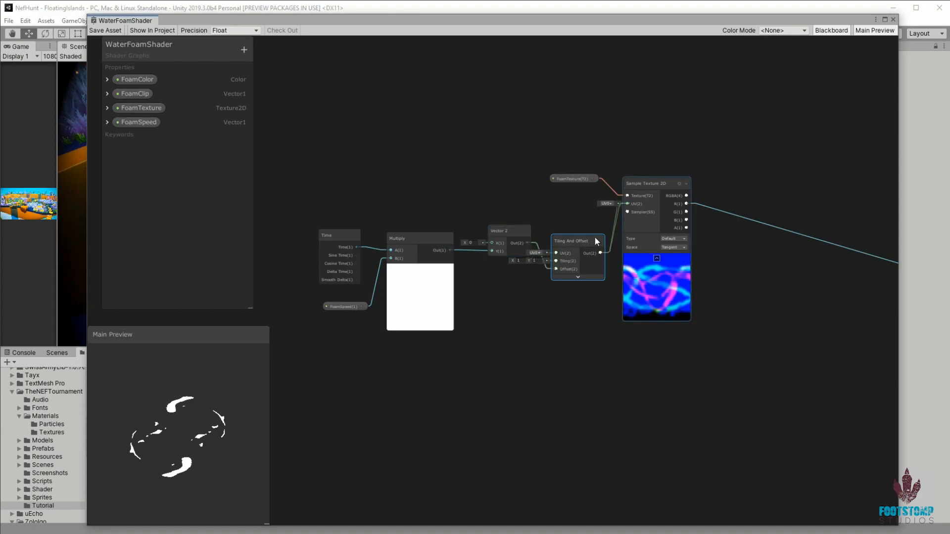
drag(579, 241, 578, 223)
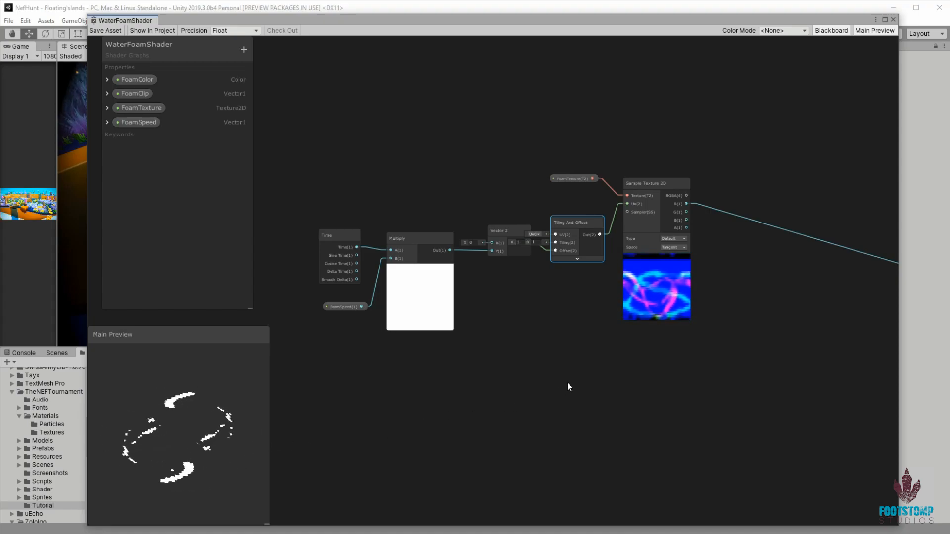
- Duplicate the Sample Texture 2D node, place the copy below the original, and connect FoamTexture to its Texture input
middle_drag(567, 382, 556, 383)
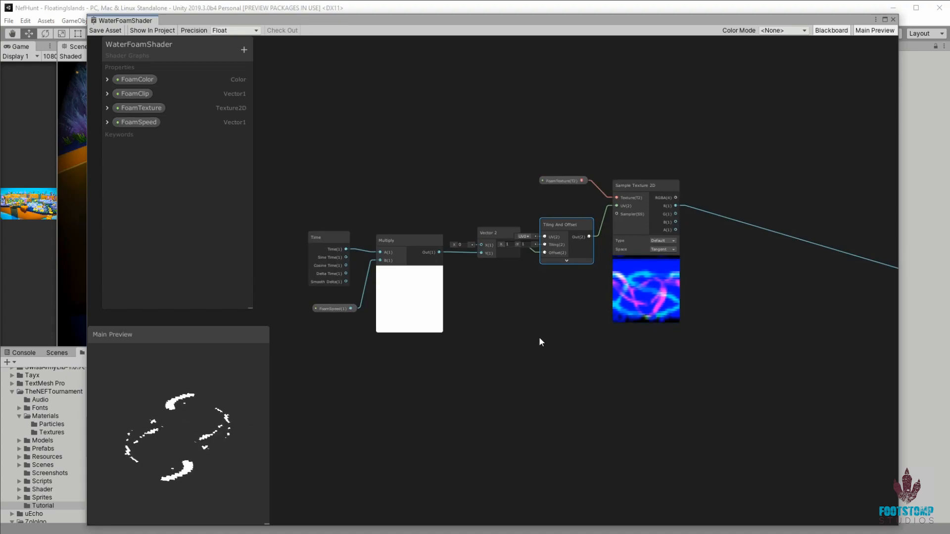
scroll(531, 281, down, 2)
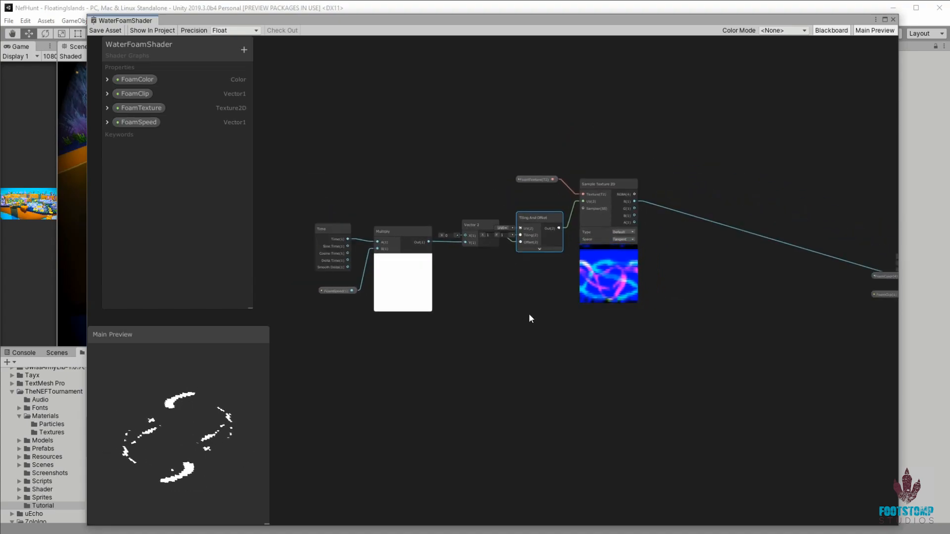
drag(599, 186, 601, 183)
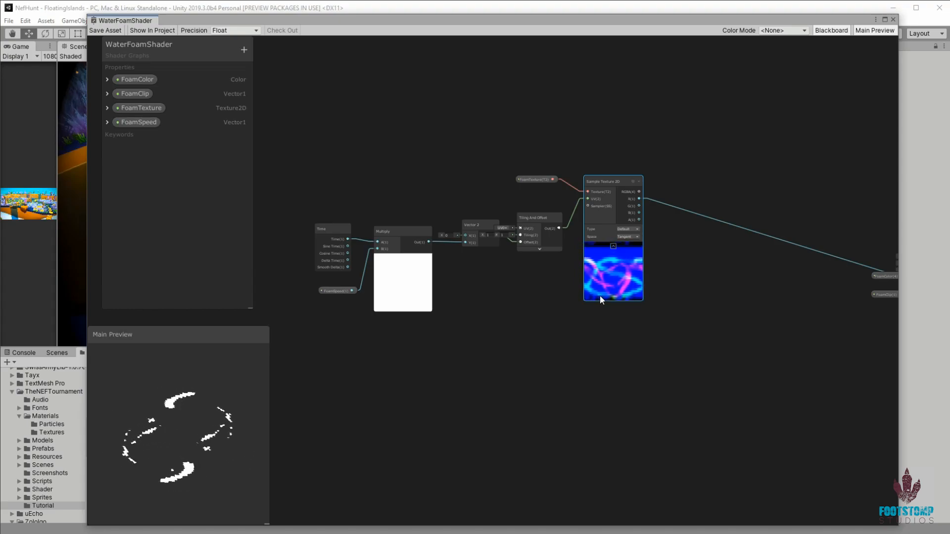
middle_drag(595, 324, 580, 268)
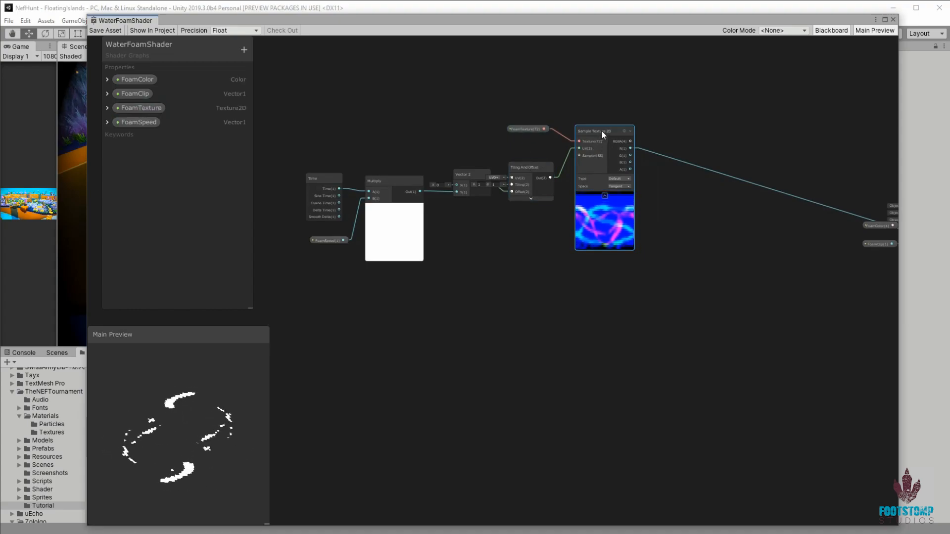
key(ctrl+d)
drag(614, 146, 607, 273)
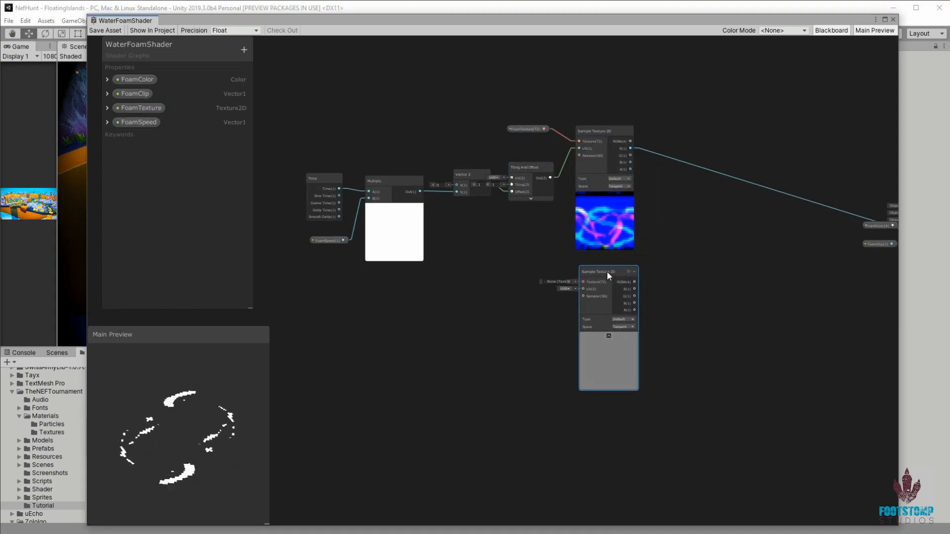
drag(545, 129, 590, 269)
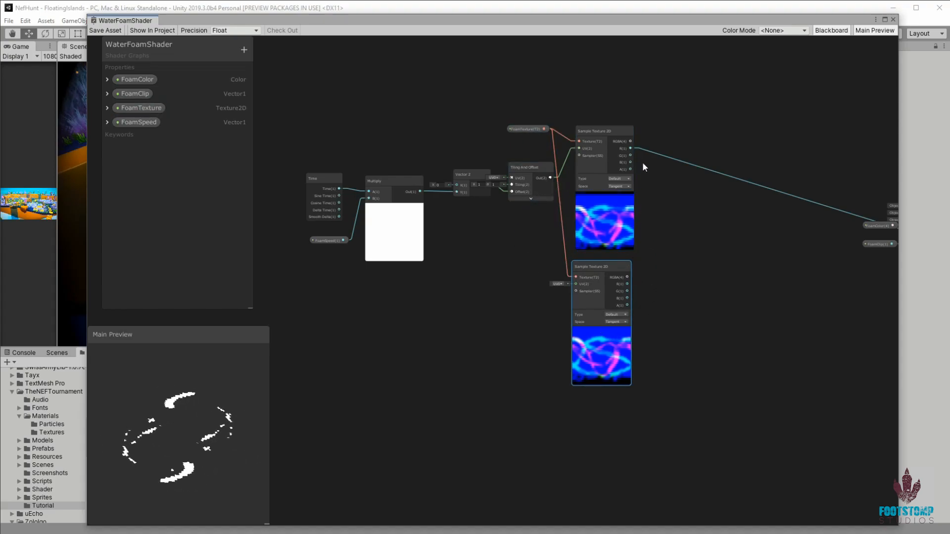
- Combine the lower sampler's G output with the upper sampler's R output in a new Add node
drag(628, 290, 679, 273)
text(ad)
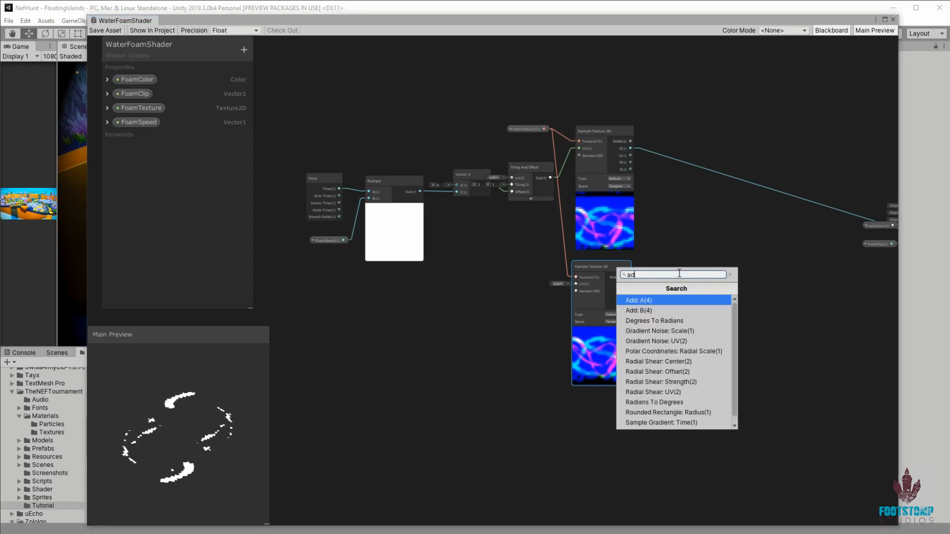
key(Return)
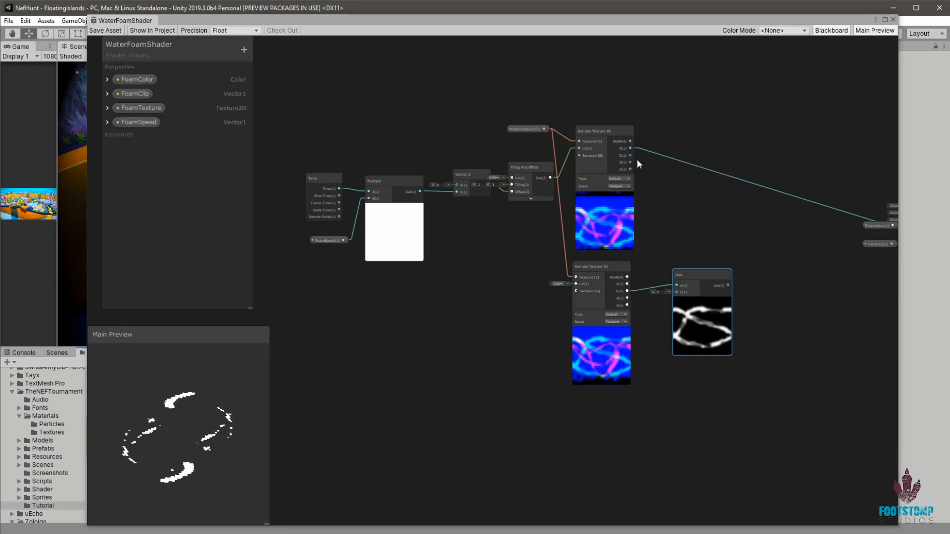
drag(630, 148, 693, 257)
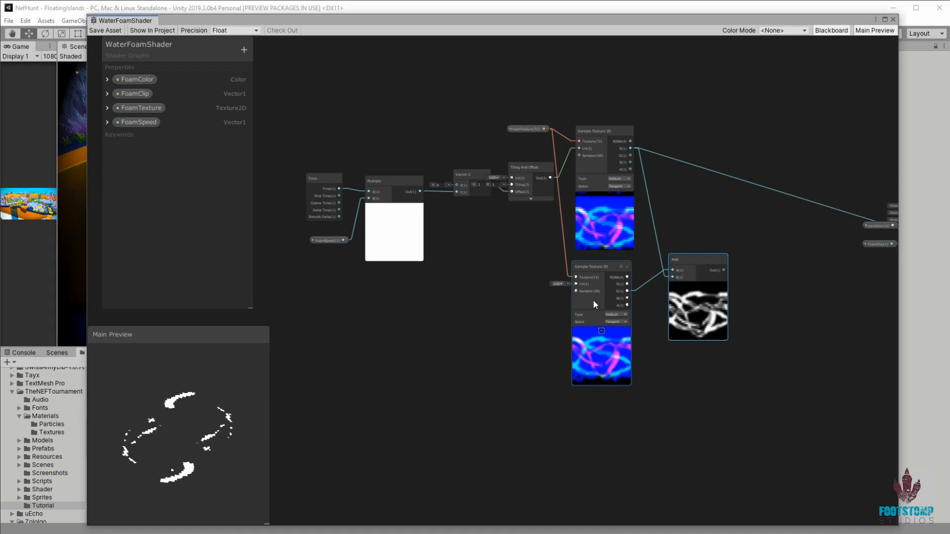
- Add a second Tiling And Offset node and connect its output to the lower sampler's UV input
click(495, 307)
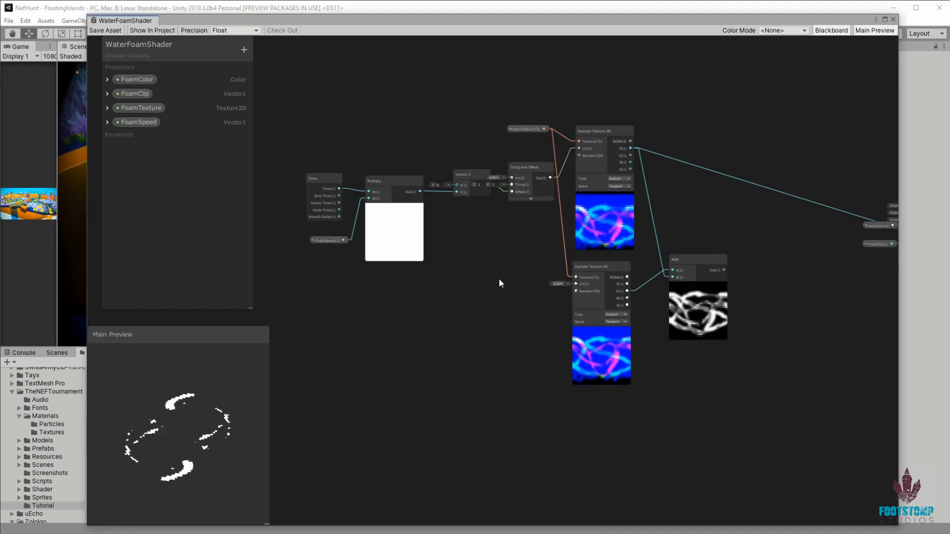
key(space)
text(tiling)
key(Return)
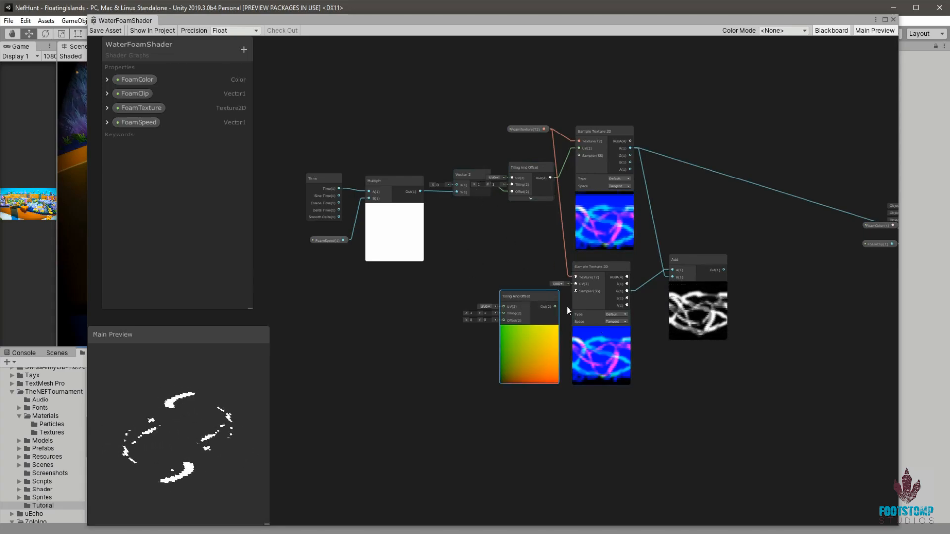
drag(555, 306, 579, 284)
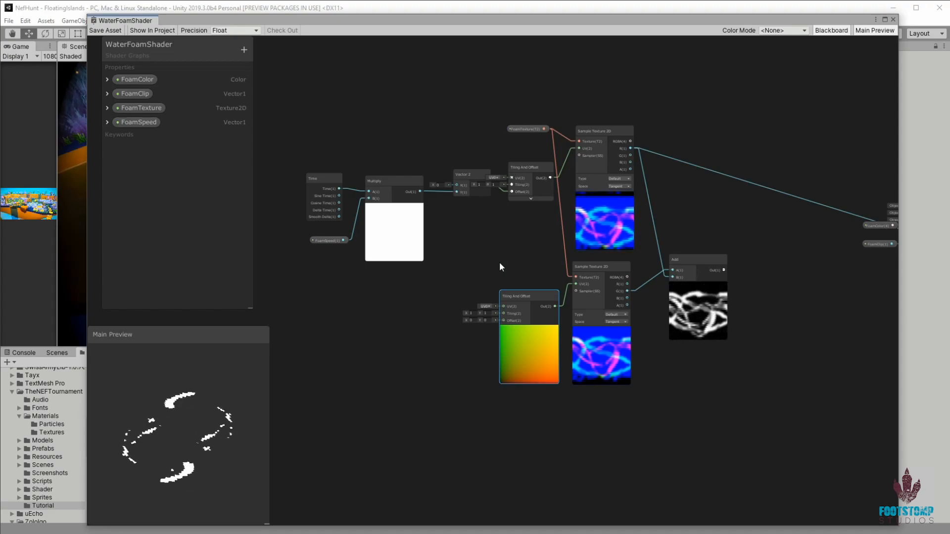
- Add a Multiply node with B set to 1.2, fed by Vector 2, and connect its output to the lower Tiling And Offset's Offset
key(space)
text(mul)
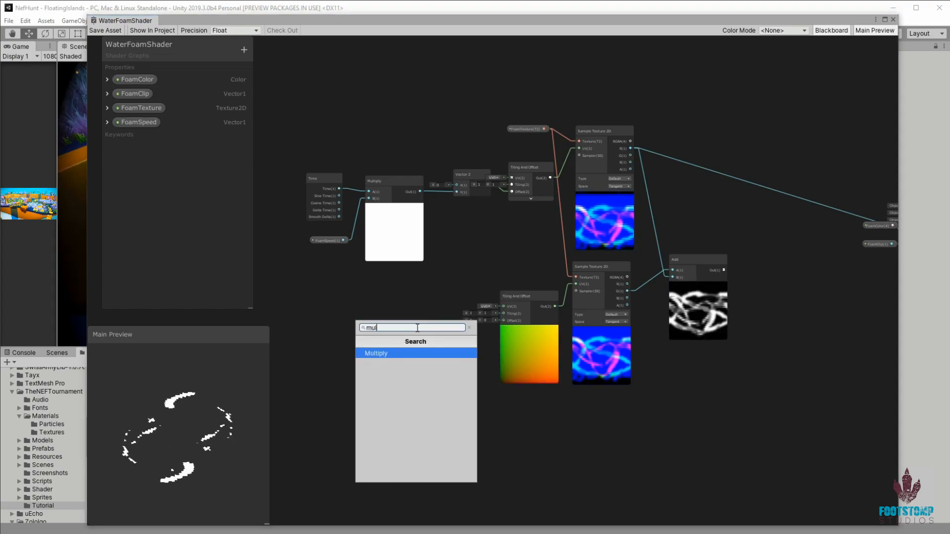
key(Return)
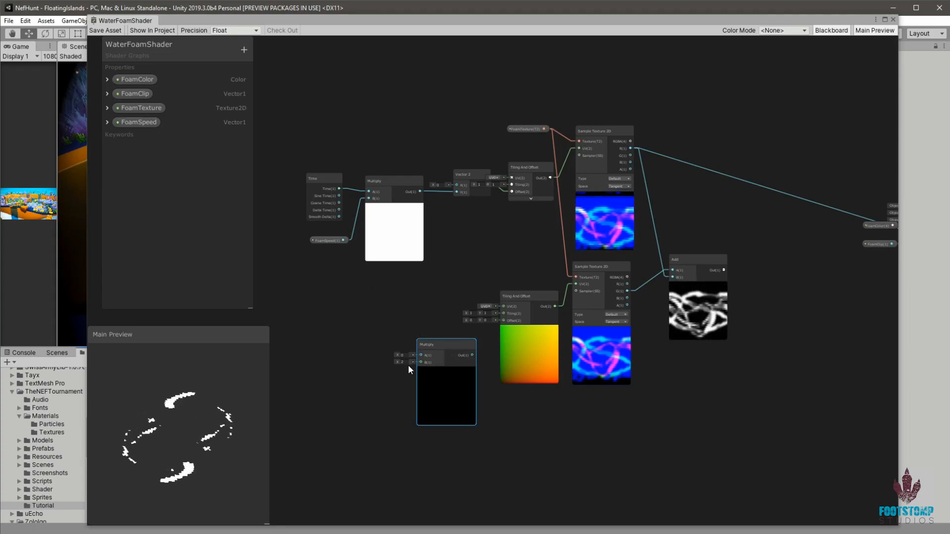
drag(403, 363, 397, 361)
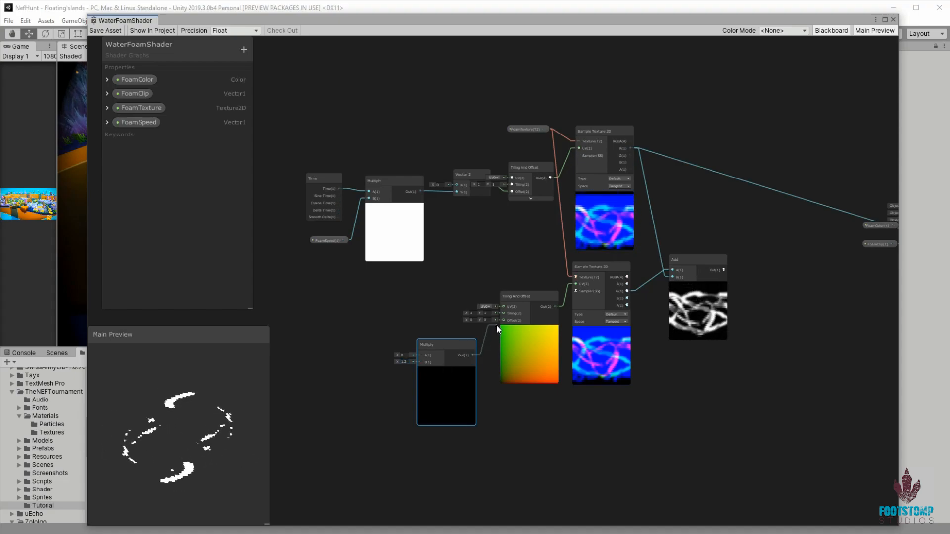
drag(506, 324, 504, 321)
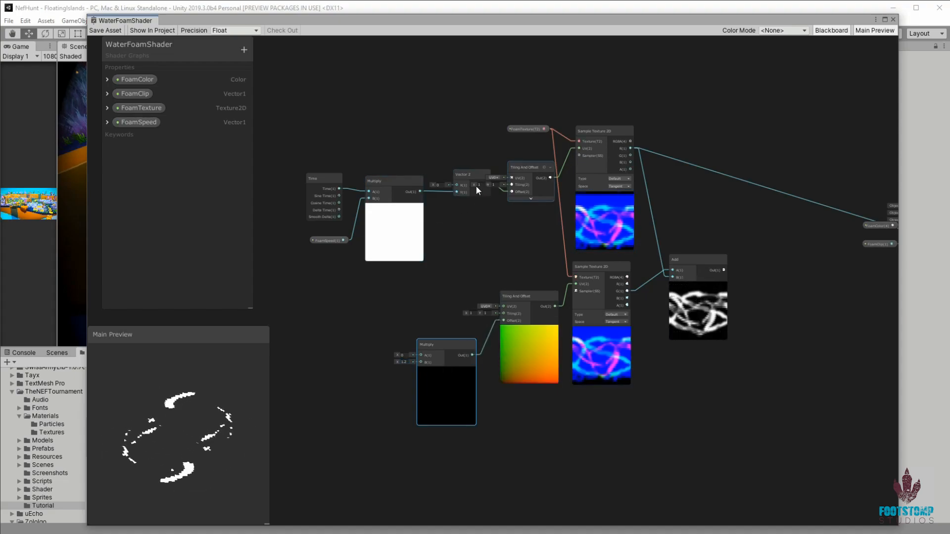
drag(468, 176, 421, 356)
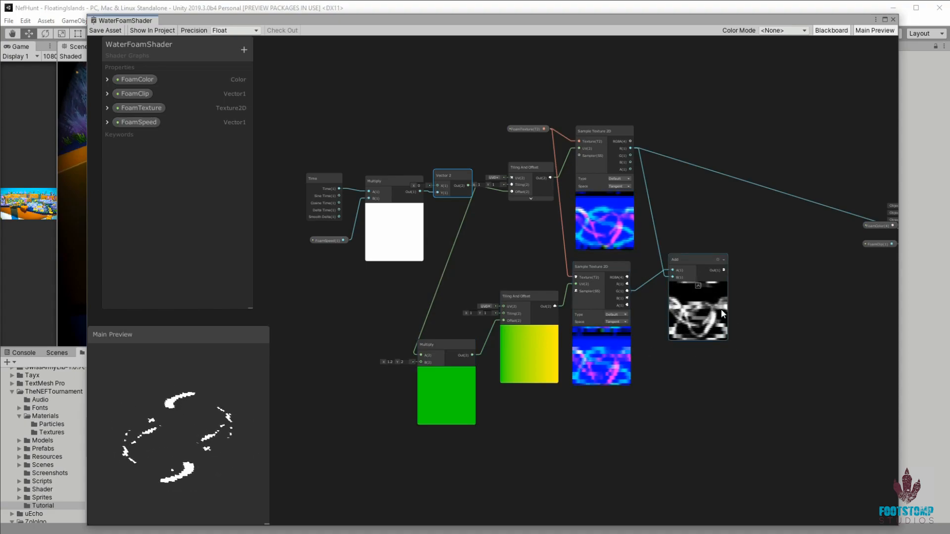
- Connect the Add node's output to the Unlit Master's Alpha input
middle_drag(748, 306, 677, 322)
drag(654, 286, 838, 252)
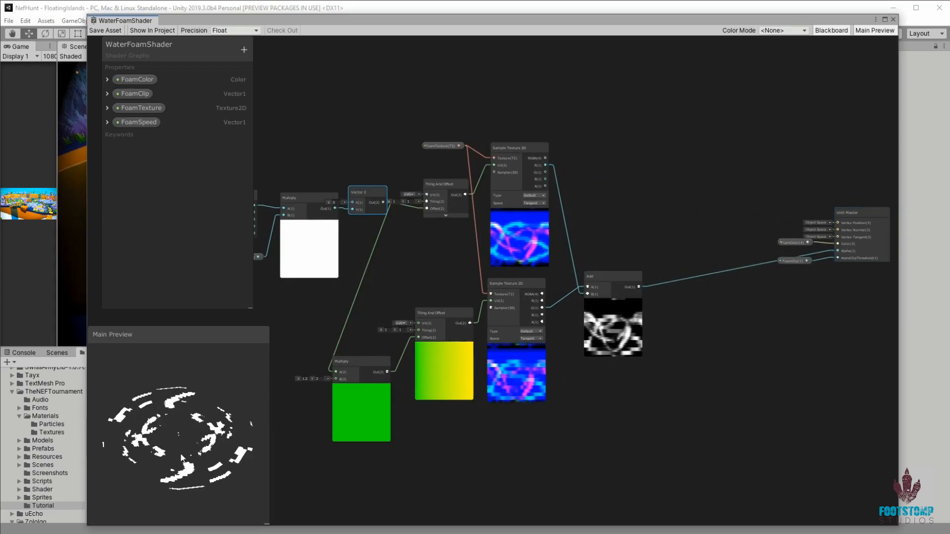
- Change the FoamSpeed property to Slider mode and set its default to 0.2, then collapse its settings
click(107, 122)
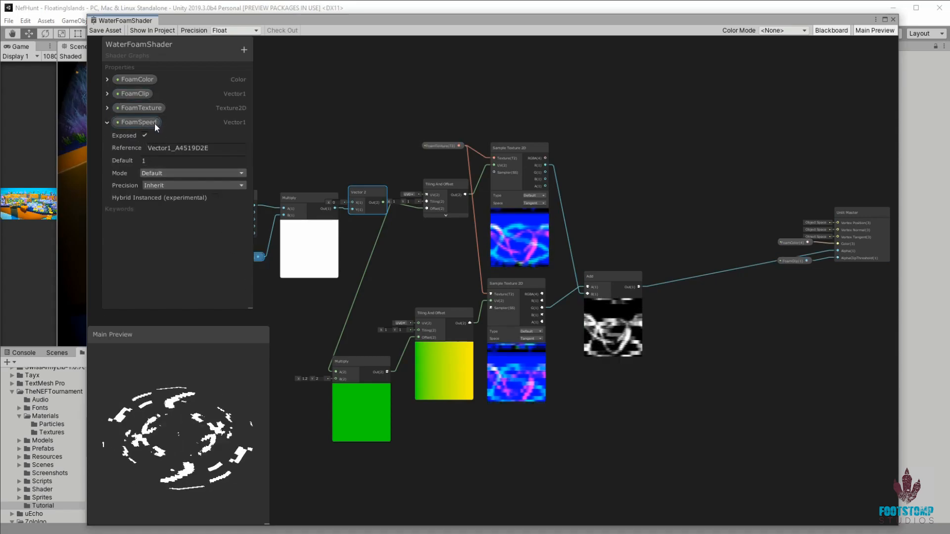
click(192, 172)
click(183, 196)
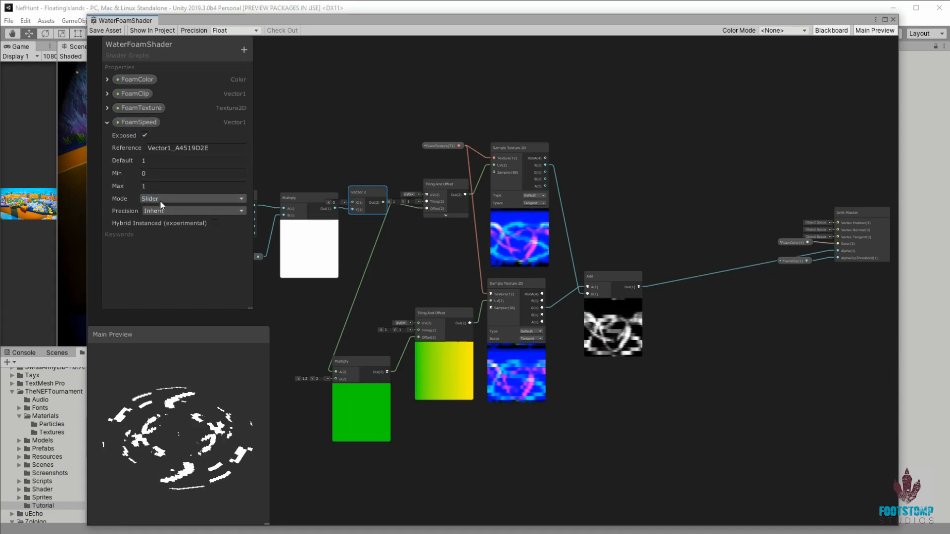
click(151, 174)
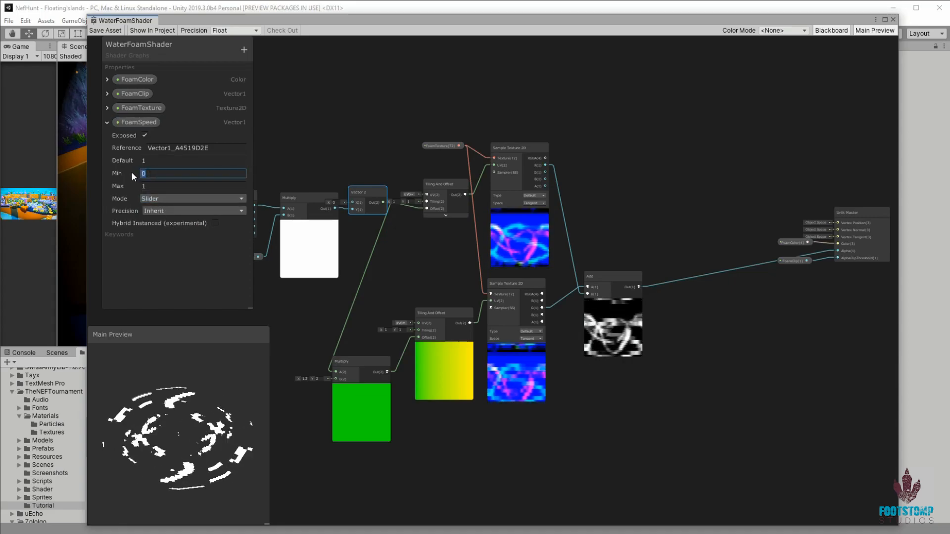
click(143, 161)
text(.1)
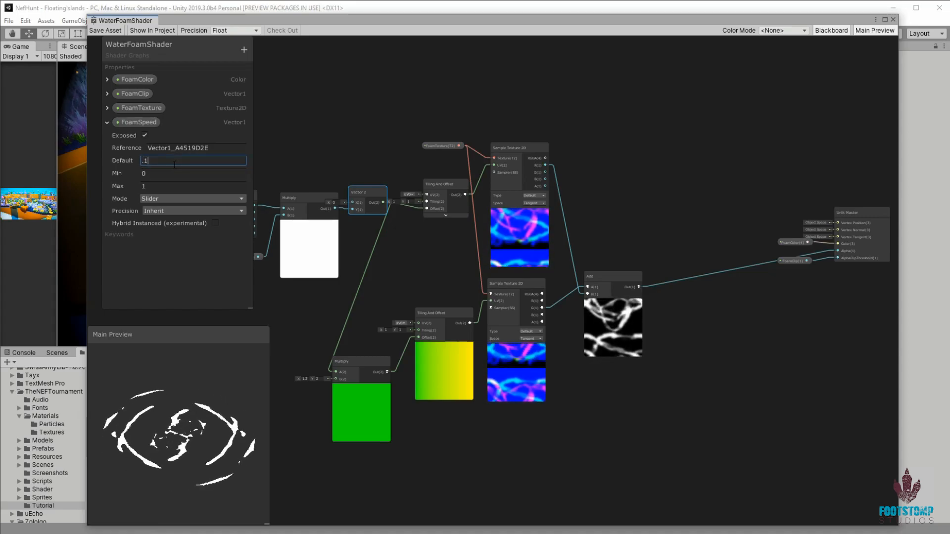
key(BackSpace)
text(2)
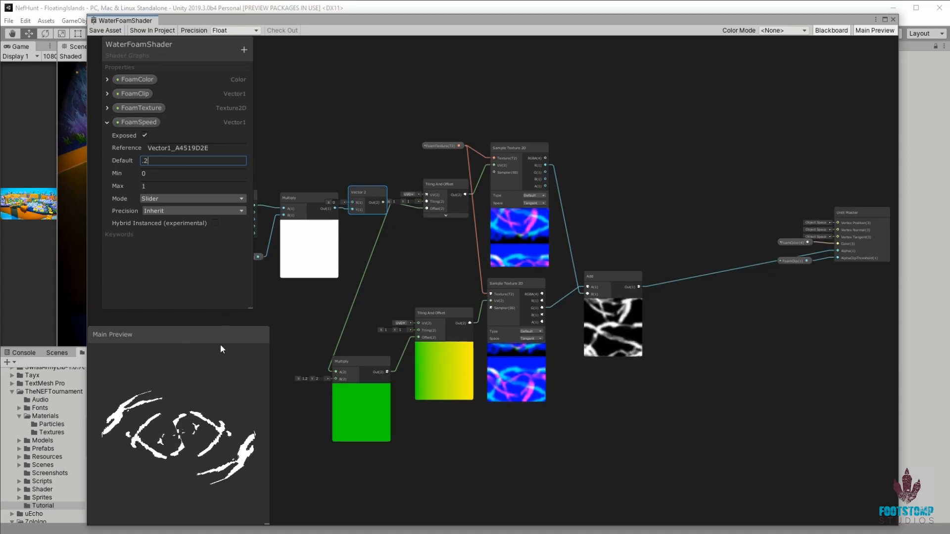
click(189, 253)
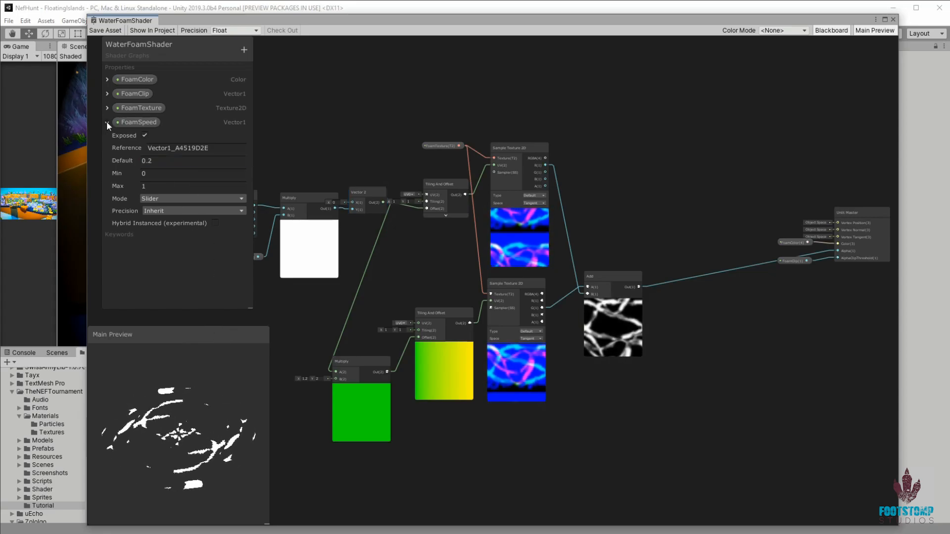
click(107, 122)
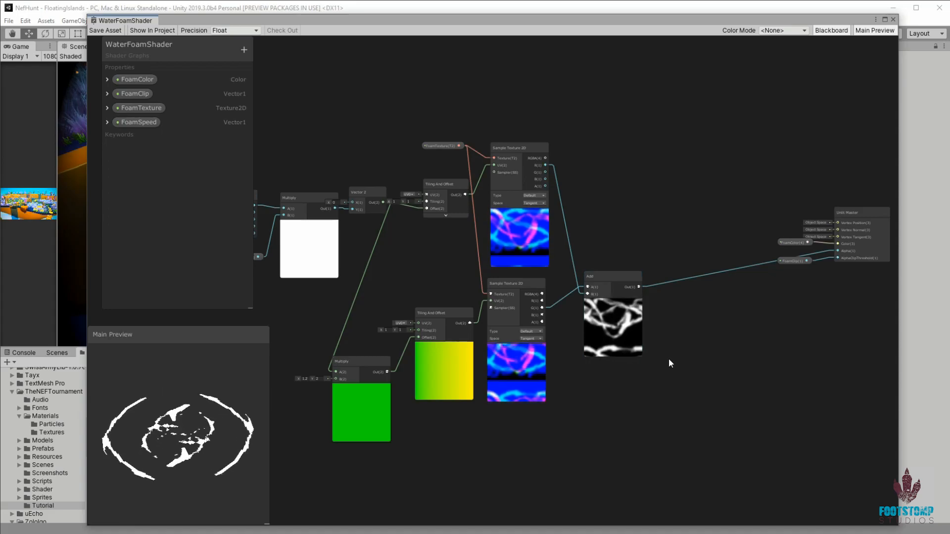
- Tidy the graph by moving the lower Multiply node and the upper Sample Texture 2D node slightly upward
middle_drag(610, 390, 625, 390)
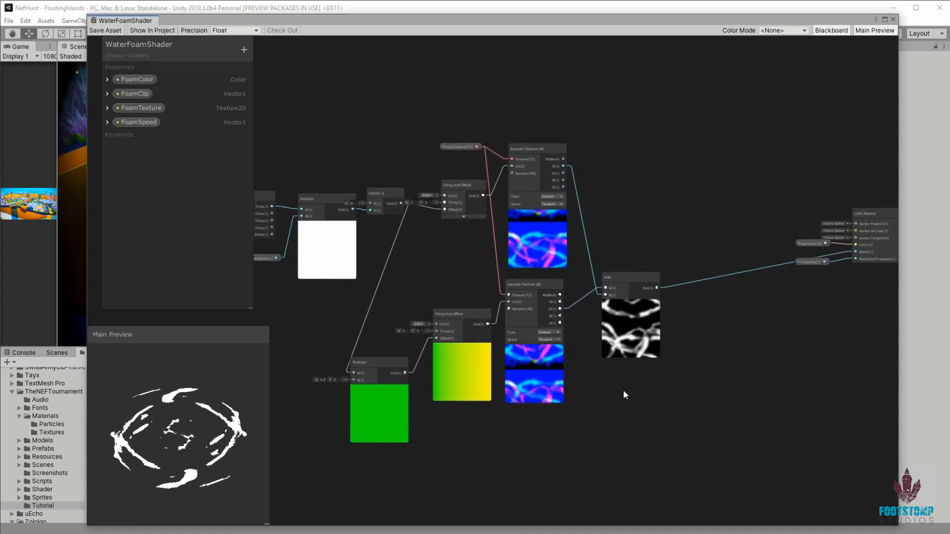
drag(371, 363, 369, 340)
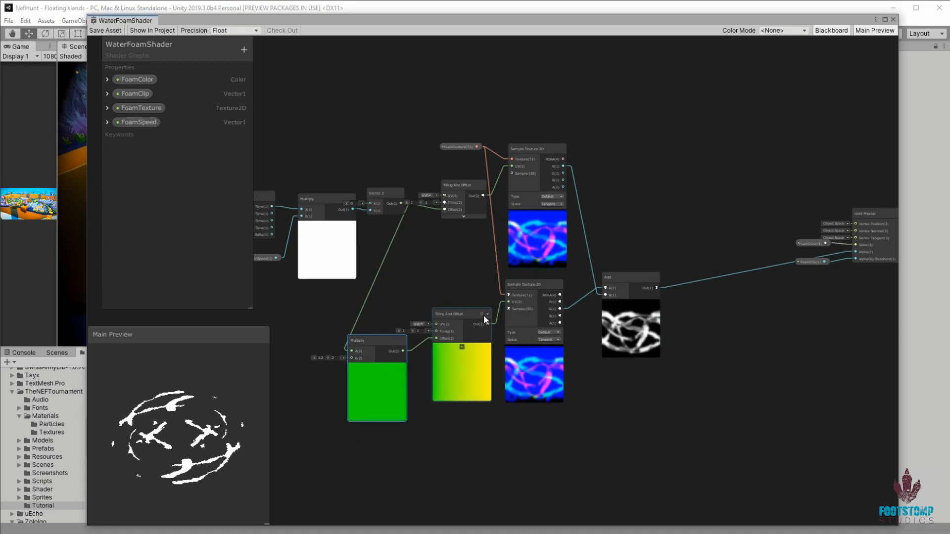
drag(533, 147, 530, 139)
middle_drag(516, 436, 511, 384)
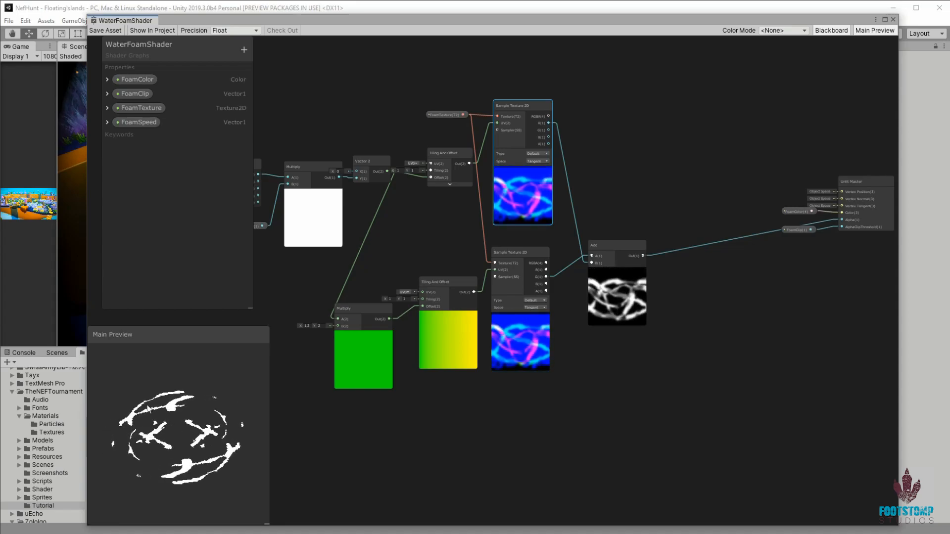
middle_drag(517, 420, 532, 417)
click(391, 418)
middle_drag(372, 418, 437, 400)
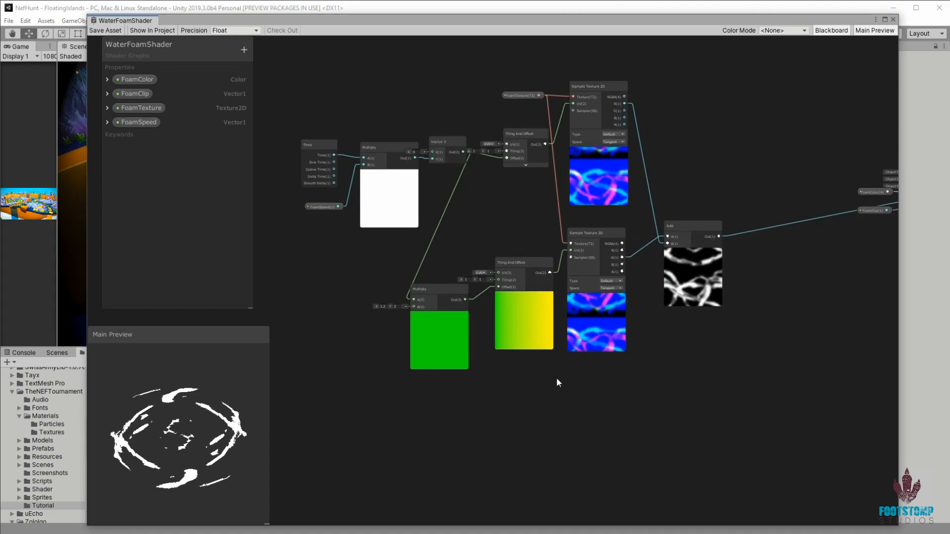
click(589, 186)
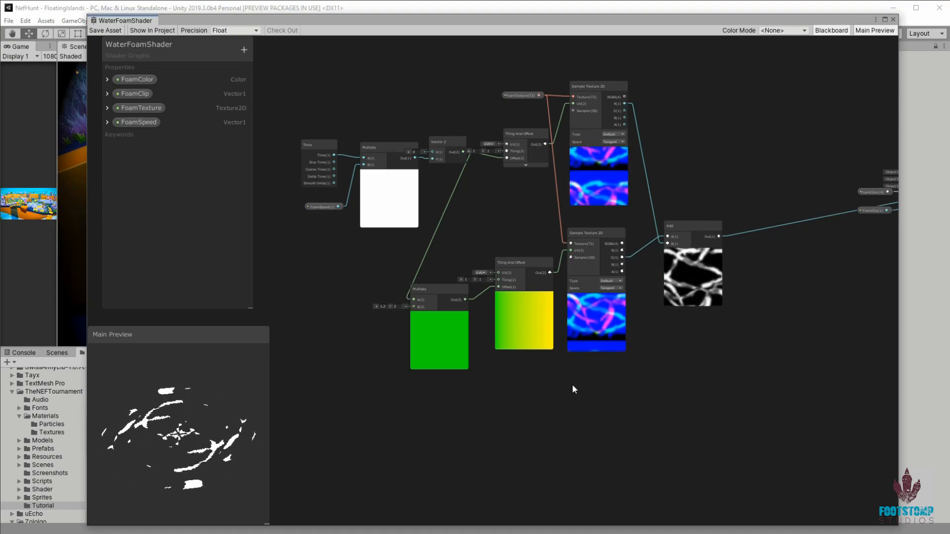
- Add a third Sample Texture 2D node in the empty area below and beyond the Add node
middle_drag(569, 384, 578, 327)
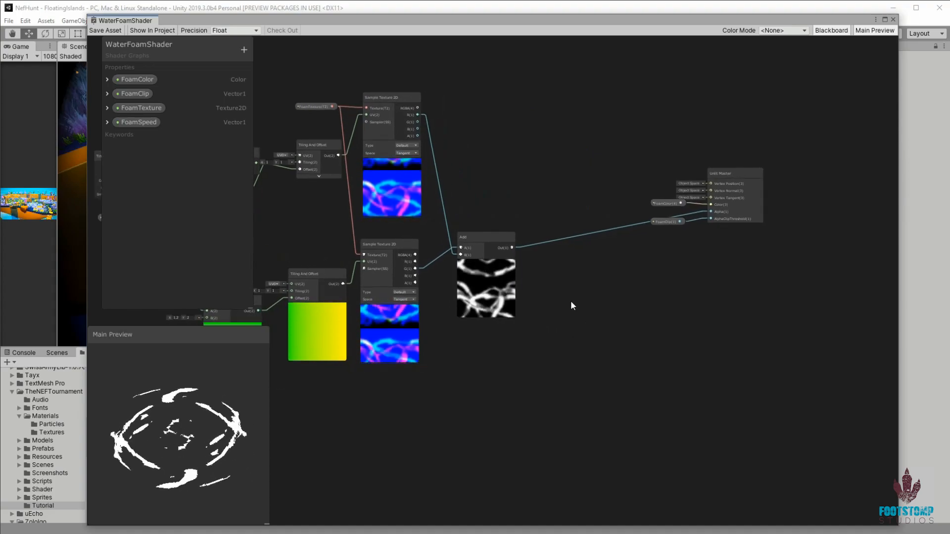
key(space)
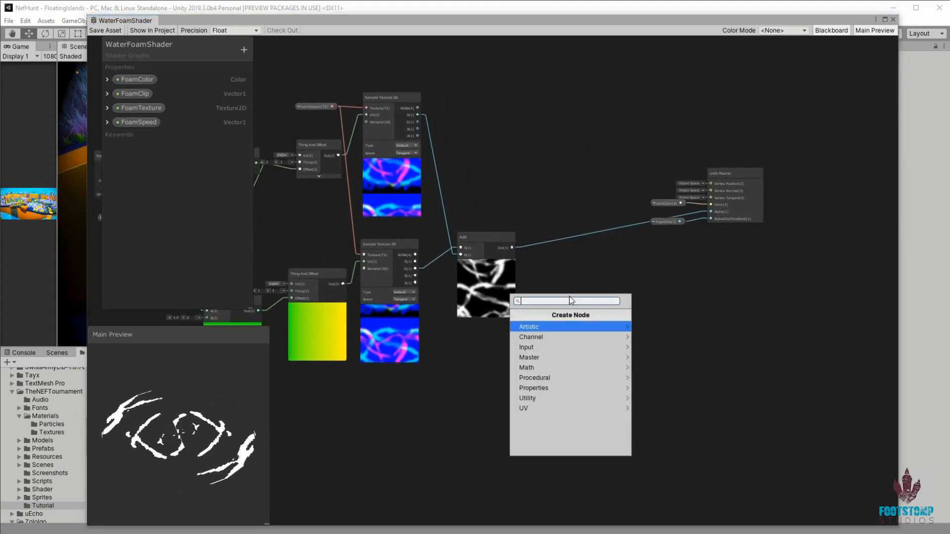
key(Down)
key(Down)
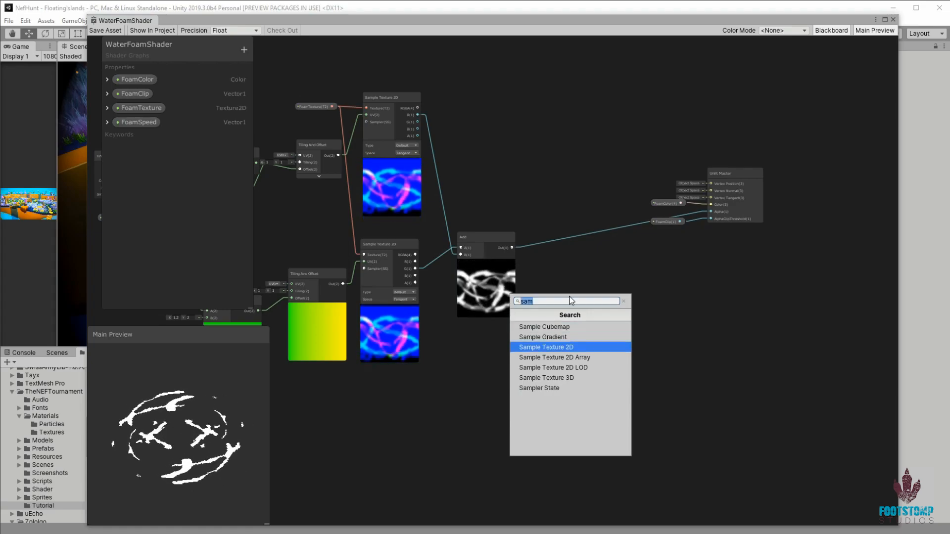
key(Return)
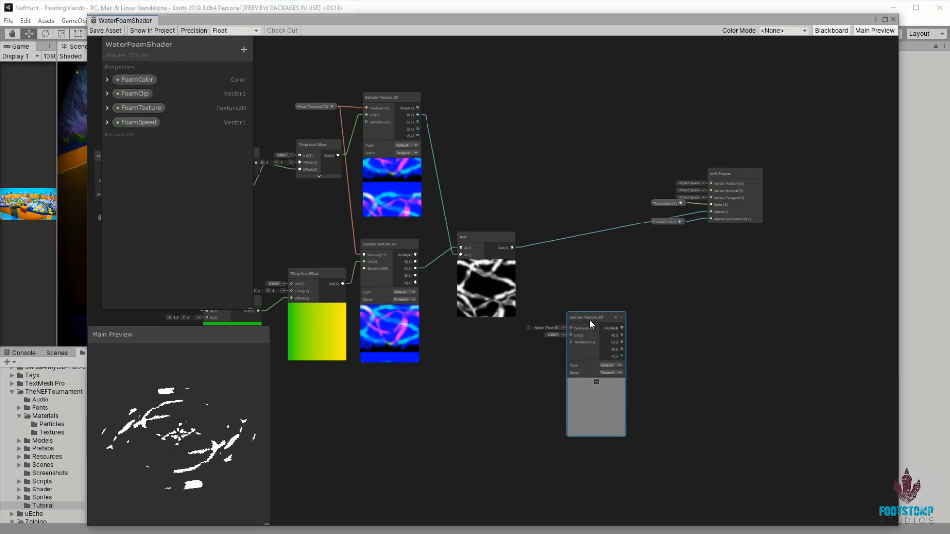
drag(590, 319, 562, 340)
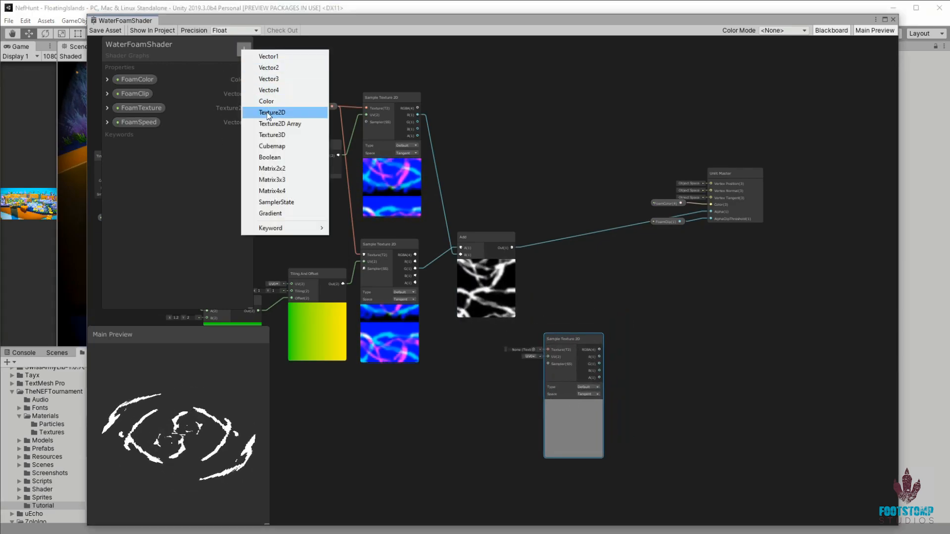
- Create a Texture2D property named Fade with the Fademask texture as its default
click(268, 113)
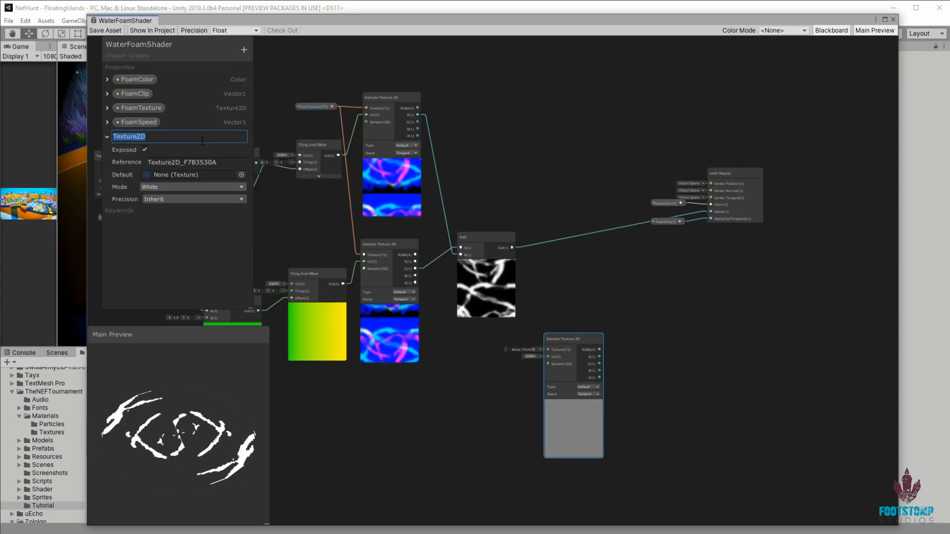
text(Fade)
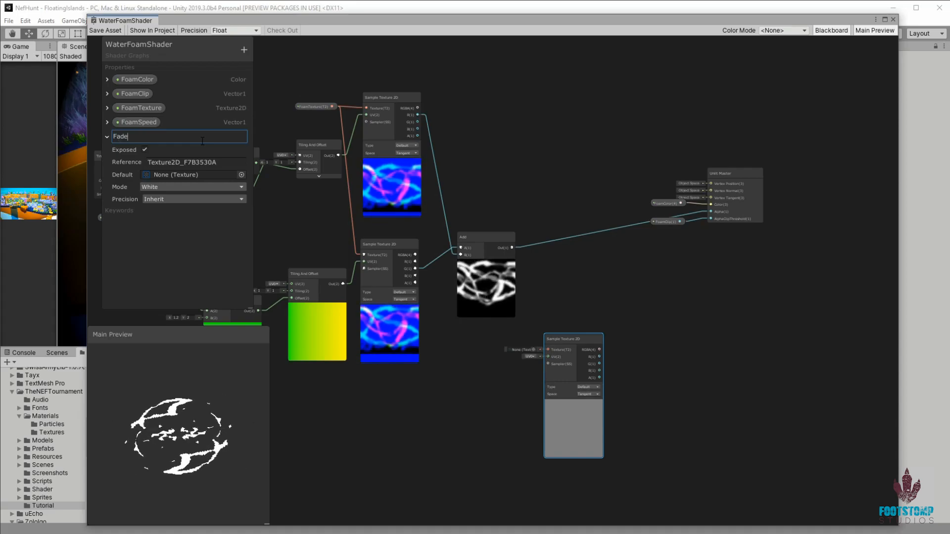
key(Return)
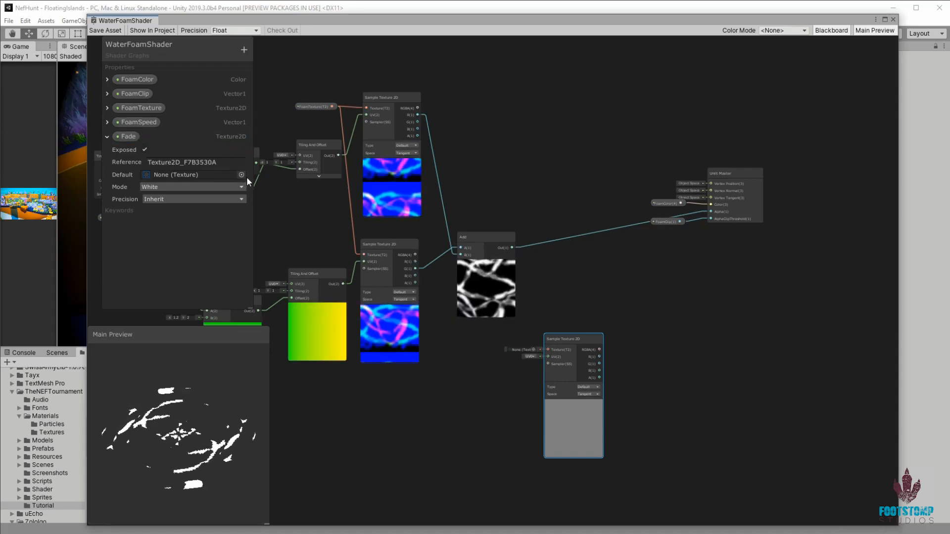
click(242, 174)
text(fa)
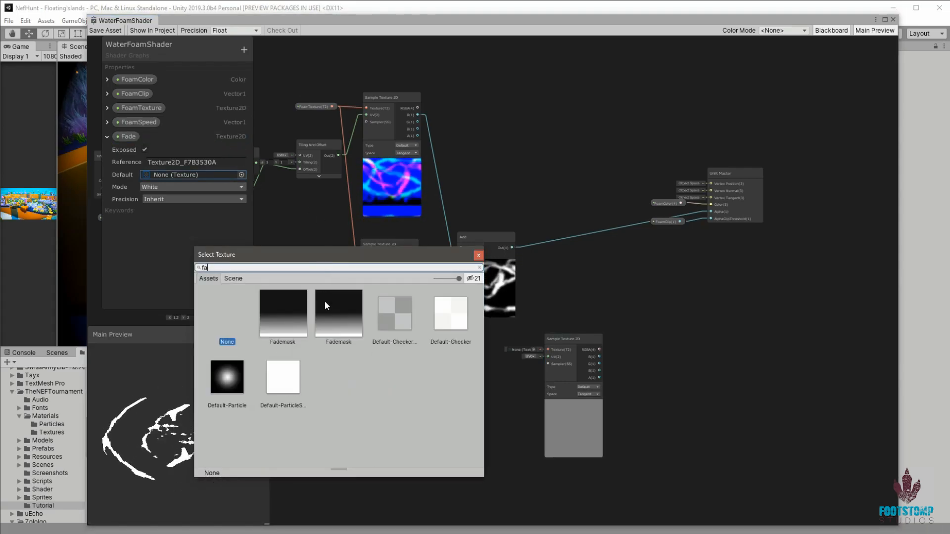
double_click(345, 313)
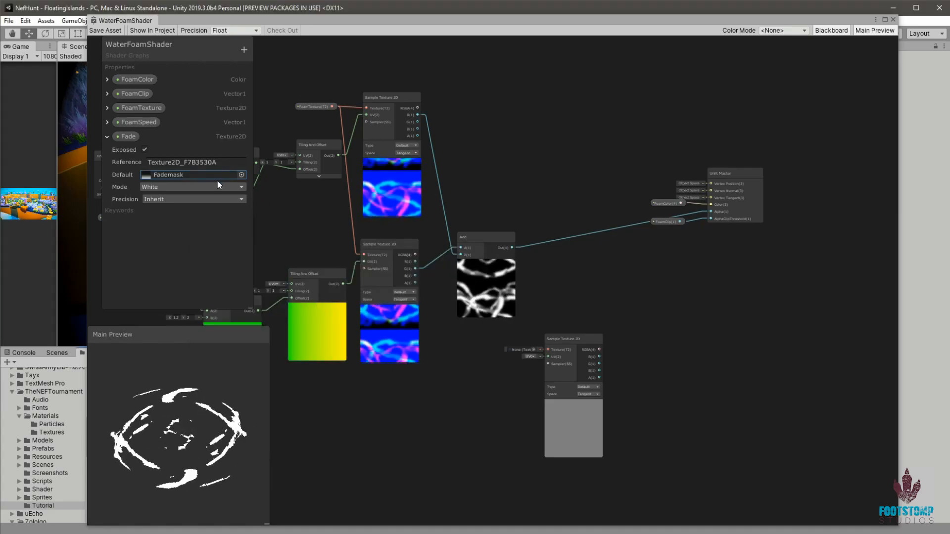
click(242, 175)
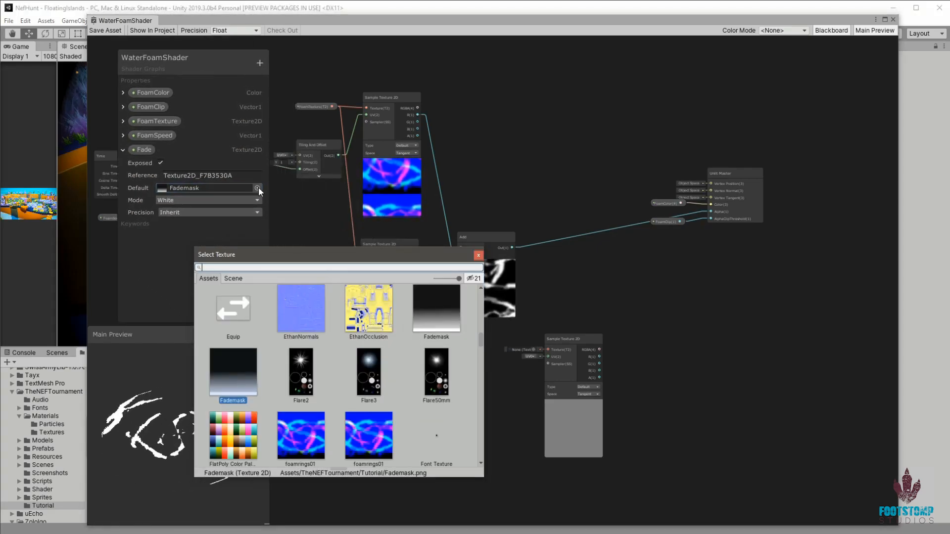
click(479, 255)
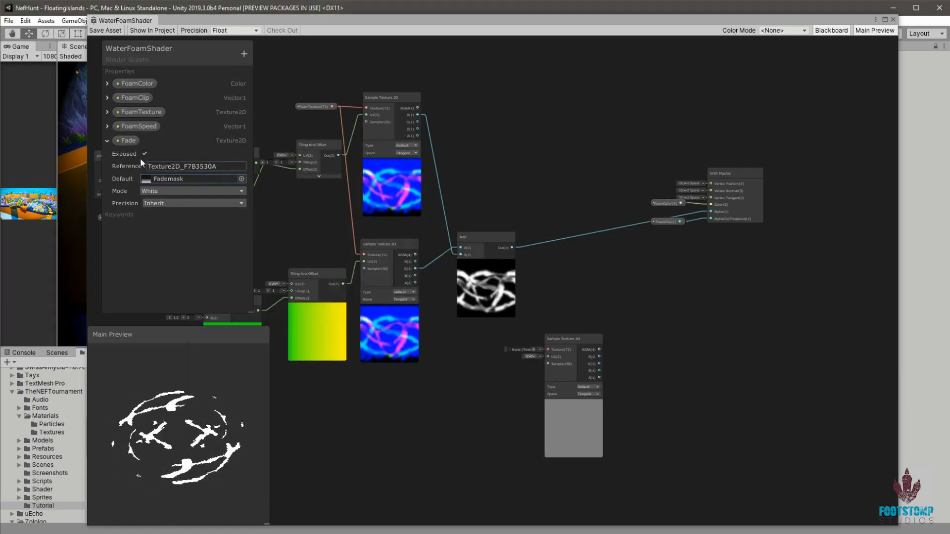
- Place the Fade property in the graph and connect it to the new Sample Texture 2D node's Texture input
drag(128, 141, 474, 393)
click(470, 383)
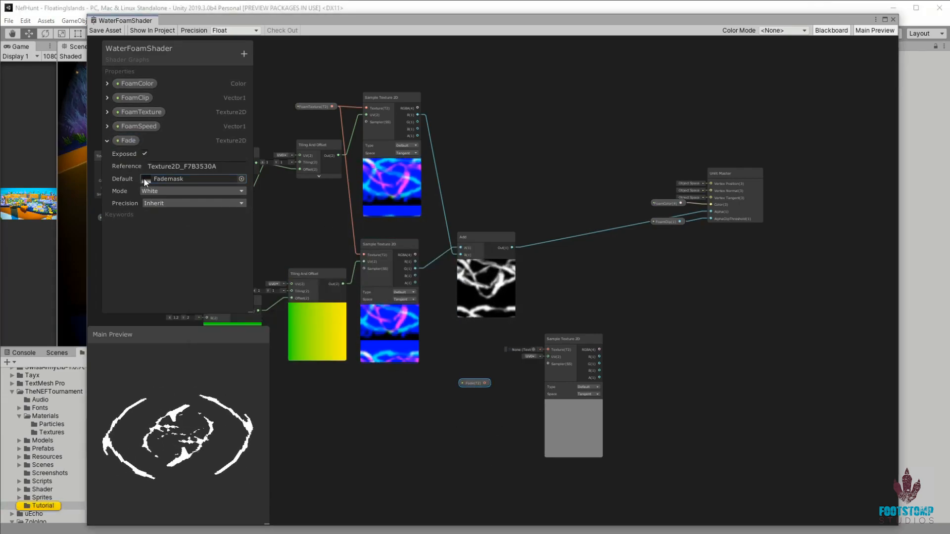
click(241, 179)
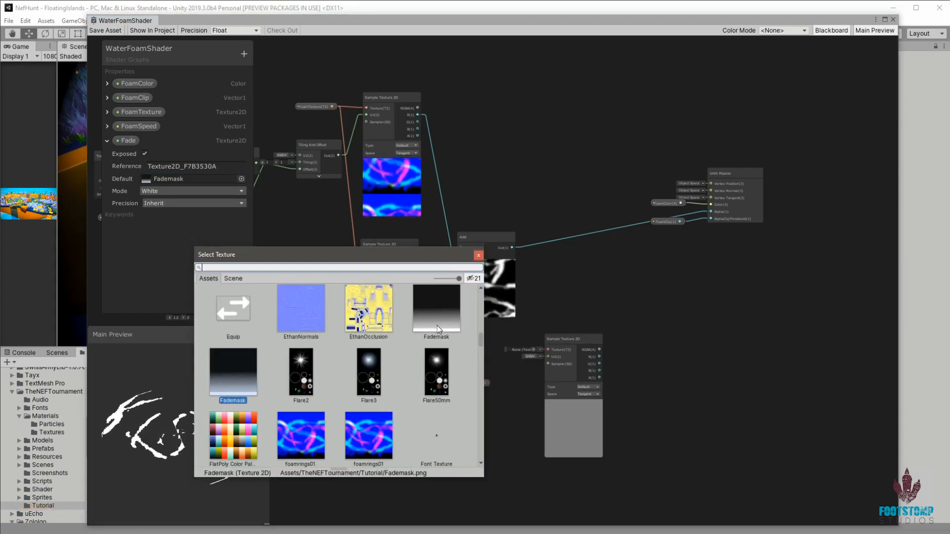
click(476, 257)
drag(487, 382, 545, 349)
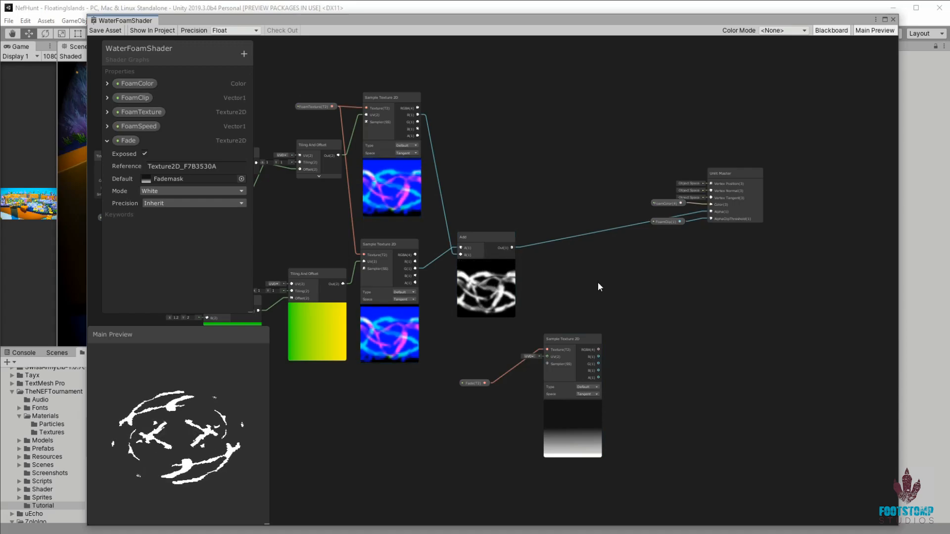
- Add a Subtract node after the Add node, with the Add output feeding its A input
key(space)
click(539, 250)
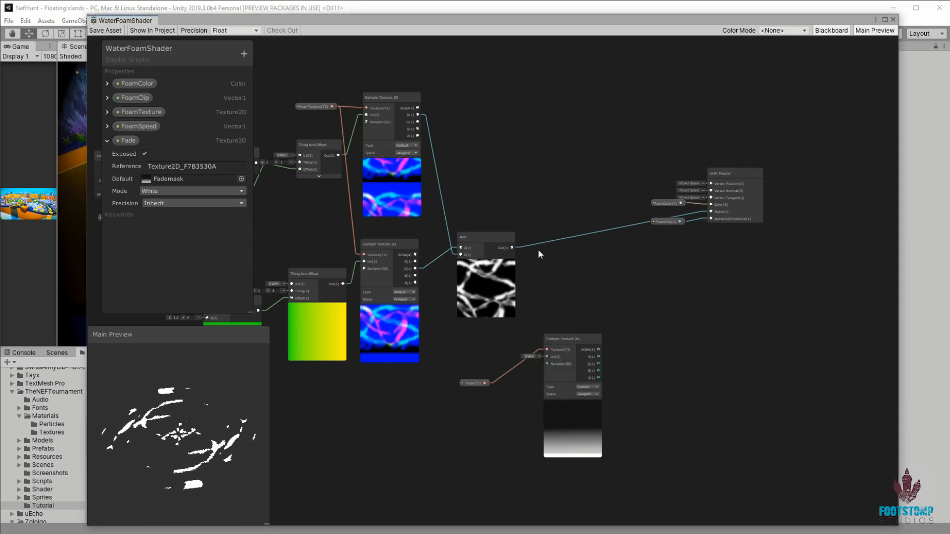
key(space)
text(sub)
key(Return)
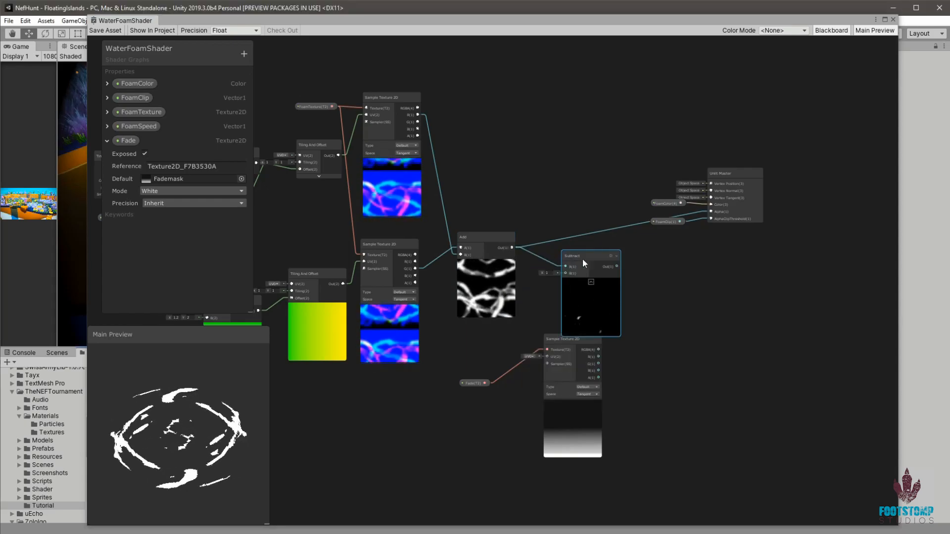
- Connect the fade mask sample's RGBA output to the Subtract node's B input and route the Subtract output to the Unlit Master's Alpha
drag(582, 259, 611, 260)
drag(598, 349, 595, 274)
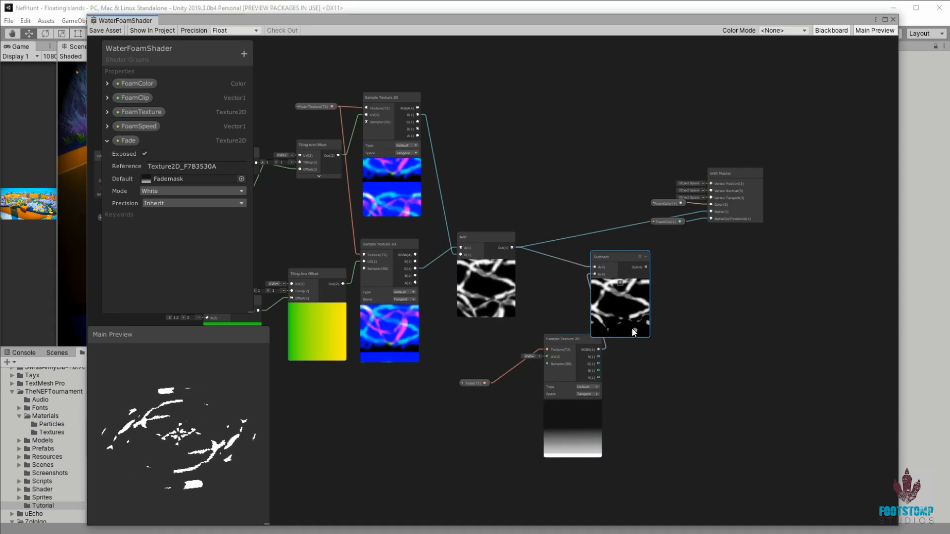
drag(646, 267, 711, 212)
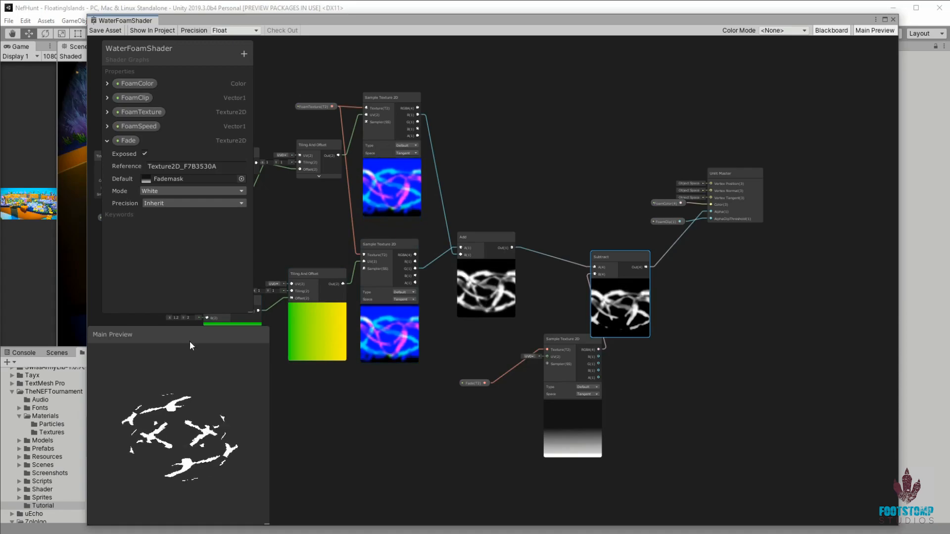
- Tidy the fade branch by repositioning its Sample Texture 2D node, the Fade property node and the Subtract node
drag(563, 337, 544, 335)
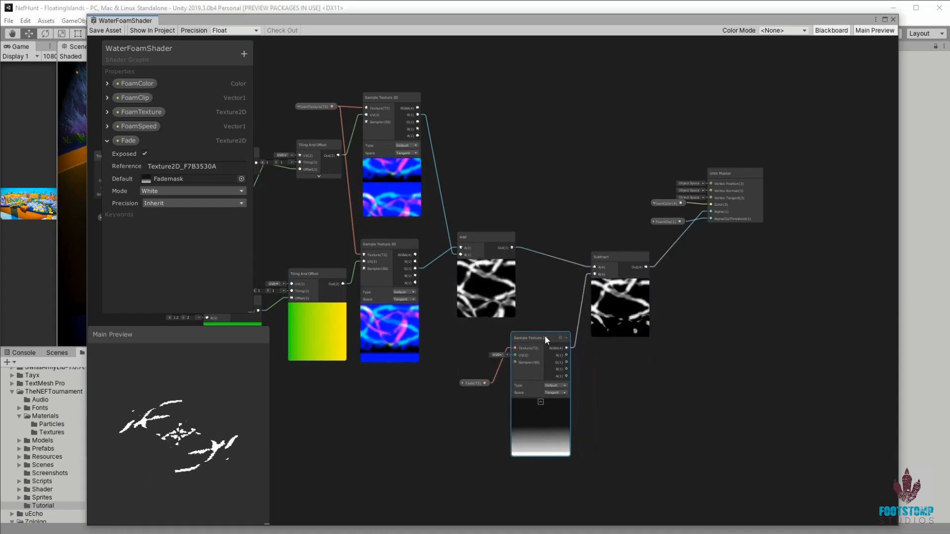
drag(485, 383, 488, 341)
key(Escape)
drag(467, 384, 477, 344)
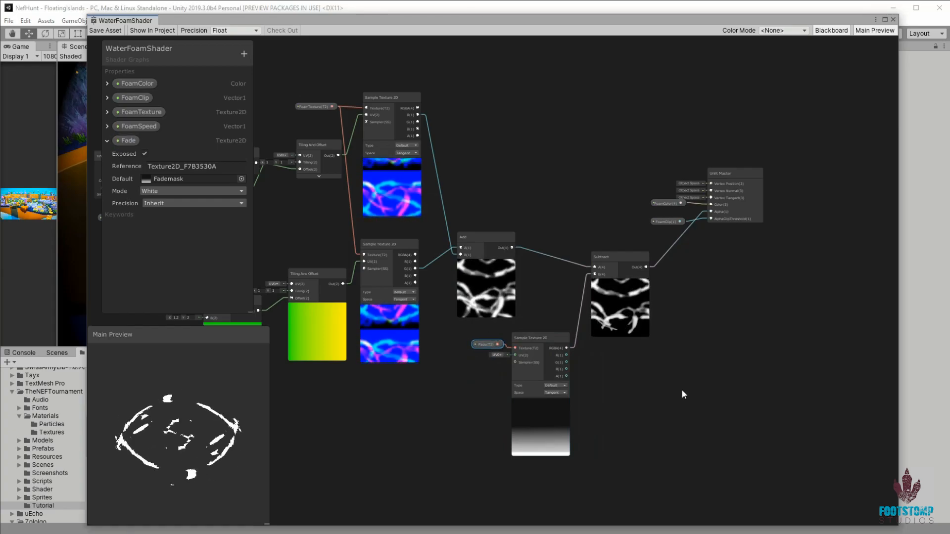
drag(619, 256, 613, 249)
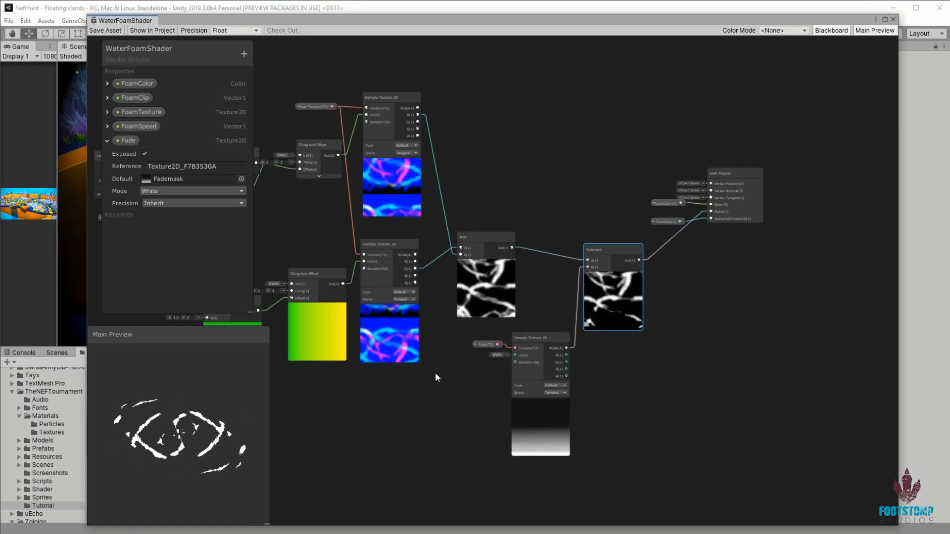
- Duplicate the uppermost Sample Texture 2D node and place the copy above the original
middle_drag(446, 392, 558, 380)
scroll(478, 346, down, 1)
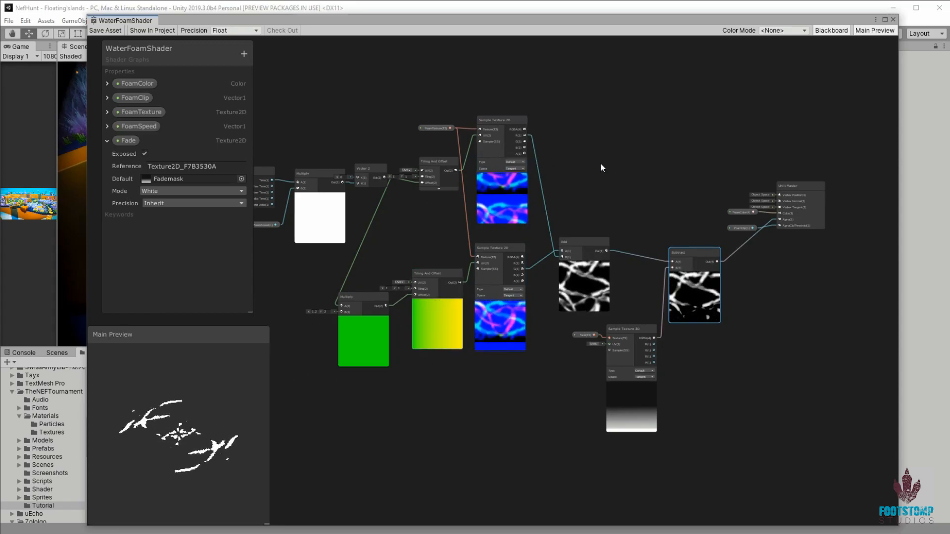
middle_drag(614, 157, 630, 242)
click(519, 207)
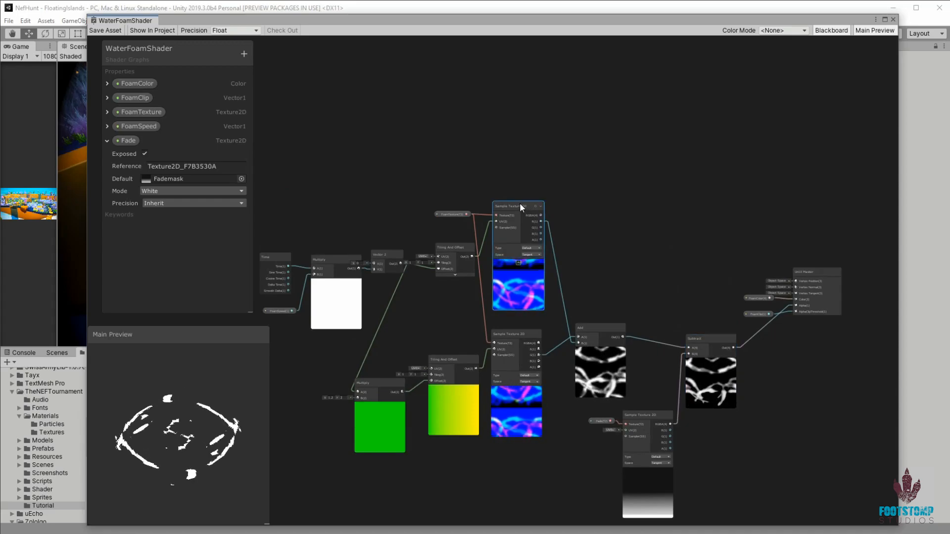
key(ctrl+d)
drag(527, 210, 518, 129)
- Collapse the previews of the three stacked foam Sample Texture 2D nodes and move the upper two closer to the lowest one
click(517, 153)
click(518, 387)
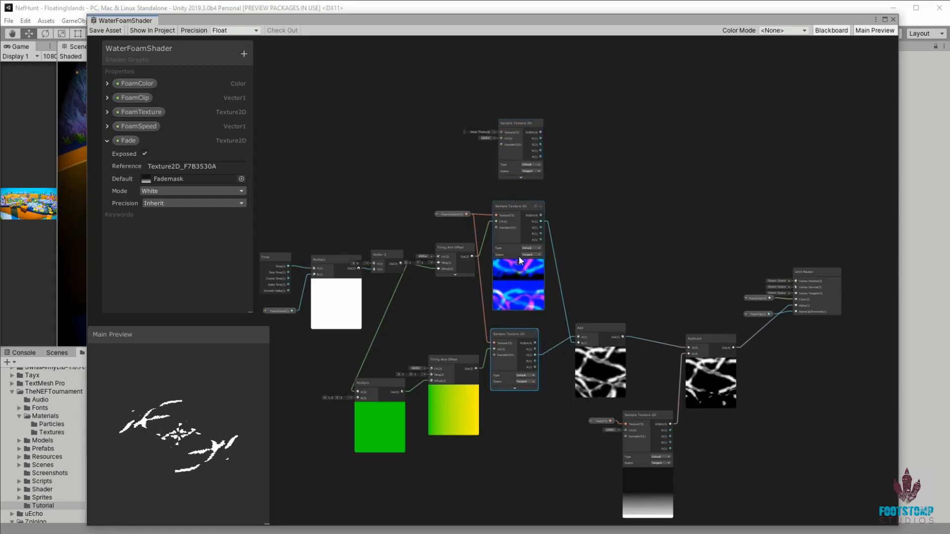
click(519, 265)
drag(517, 204, 520, 253)
drag(519, 121, 520, 152)
- Add a Tiling And Offset node in the empty area before the duplicated Sample Texture 2D node
click(405, 183)
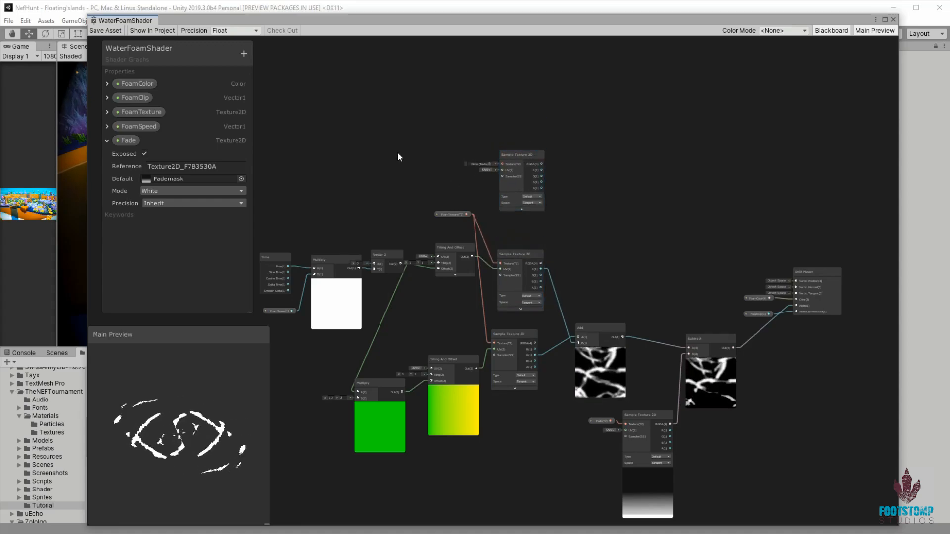
key(space)
text(tiling)
key(Return)
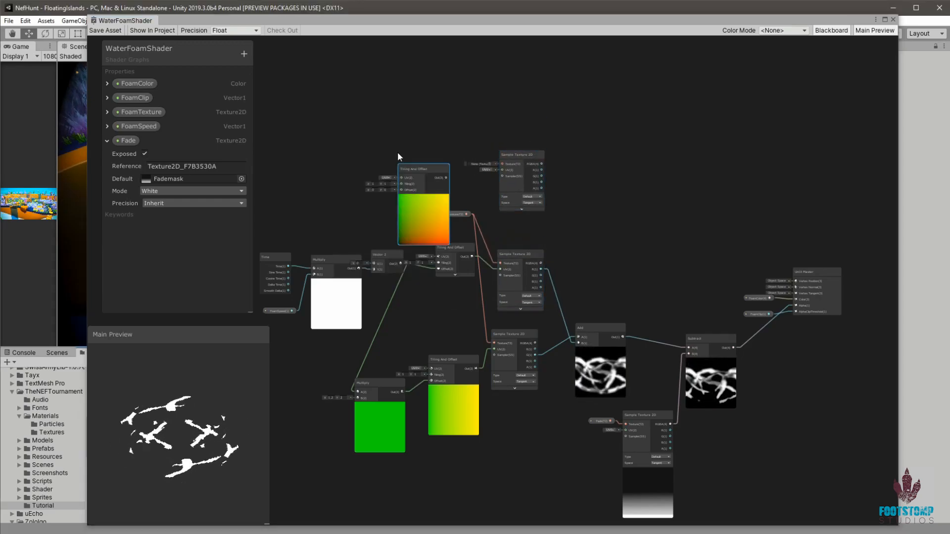
- Collapse the previews of the new and lower Tiling And Offset nodes and of both Multiply nodes
click(424, 197)
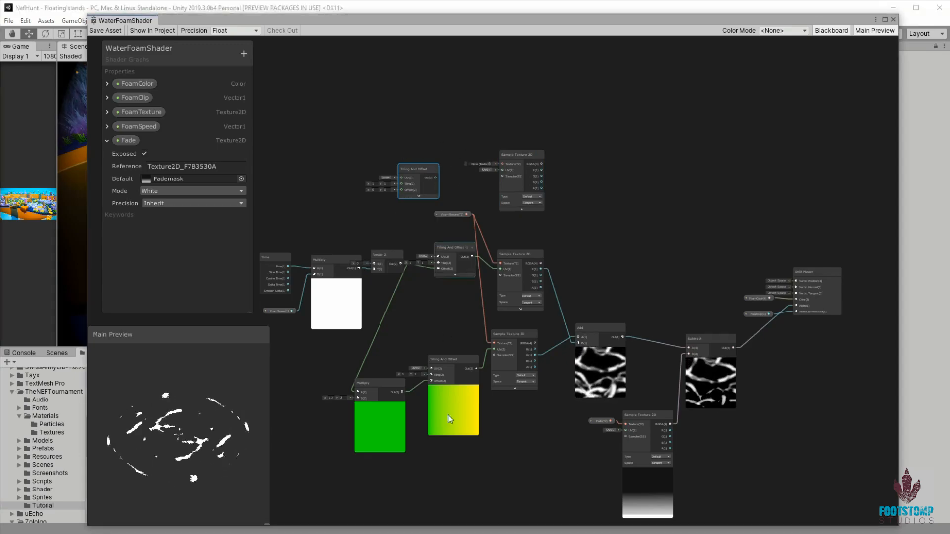
click(454, 388)
click(379, 407)
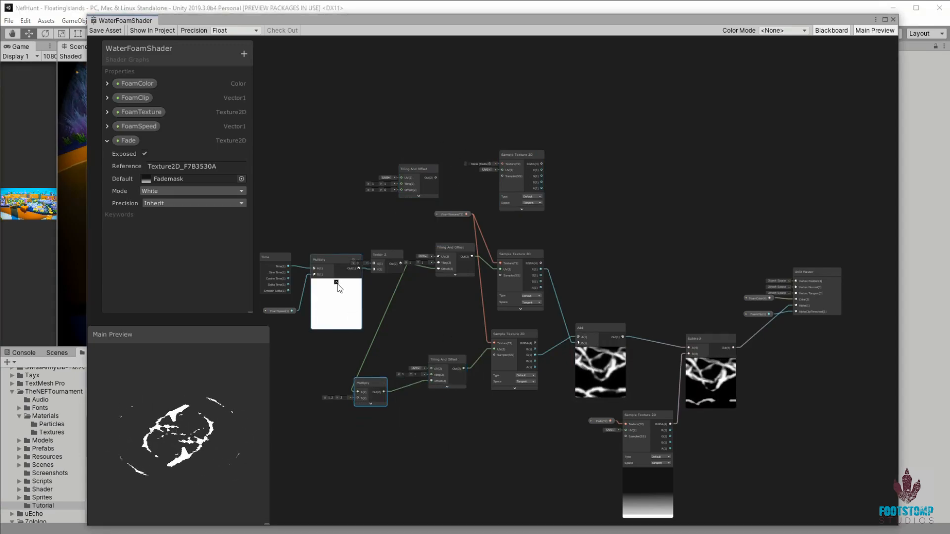
click(336, 283)
- Connect the new Tiling And Offset output to the duplicated sample's UV input and the FoamTexture property to its Texture input
drag(416, 166, 428, 158)
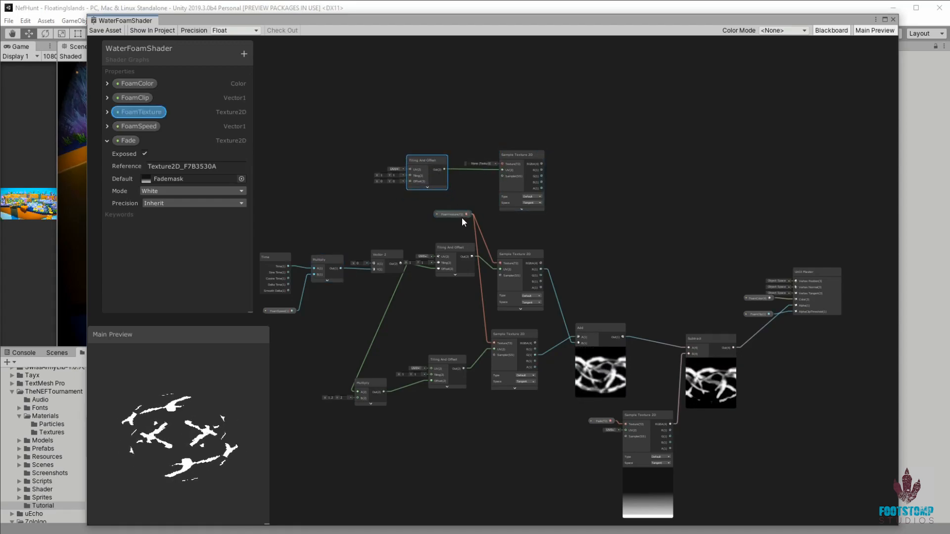
drag(468, 214, 501, 163)
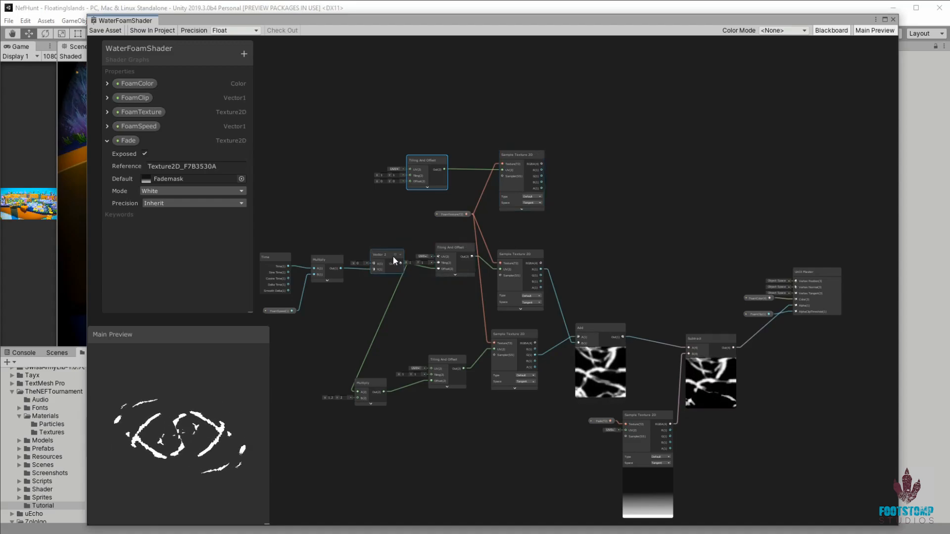
- Add a Multiply node fed by the Vector 2 output and connect it to the new Tiling And Offset node's Offset input
drag(380, 269, 329, 187)
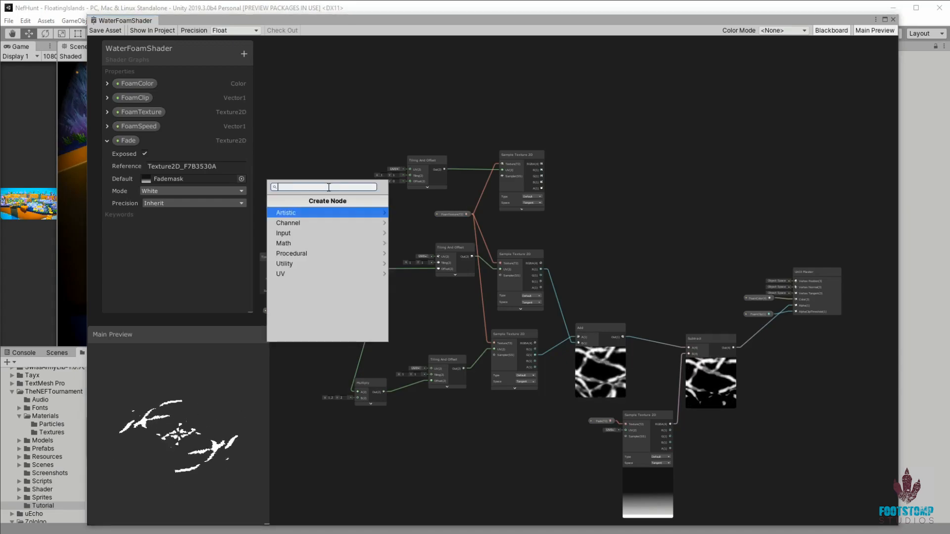
text(multiply)
key(Return)
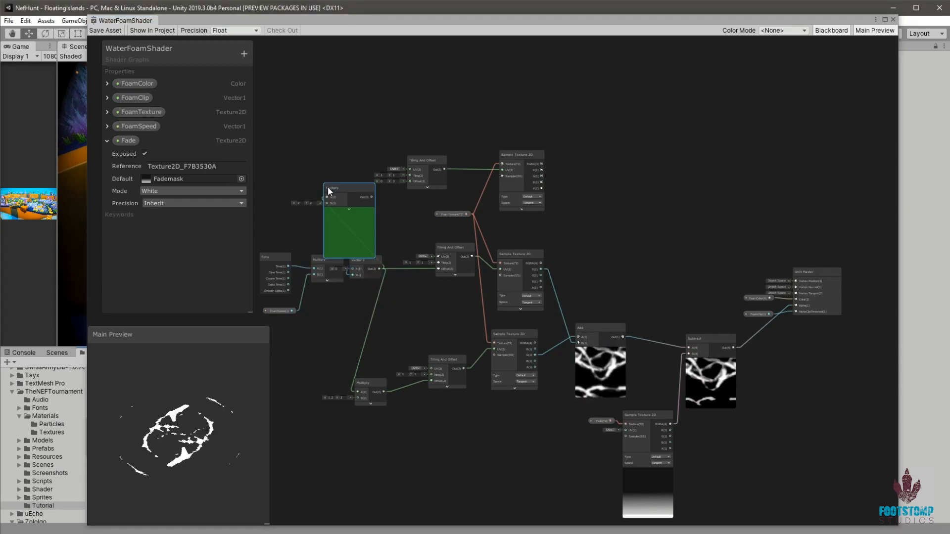
click(350, 213)
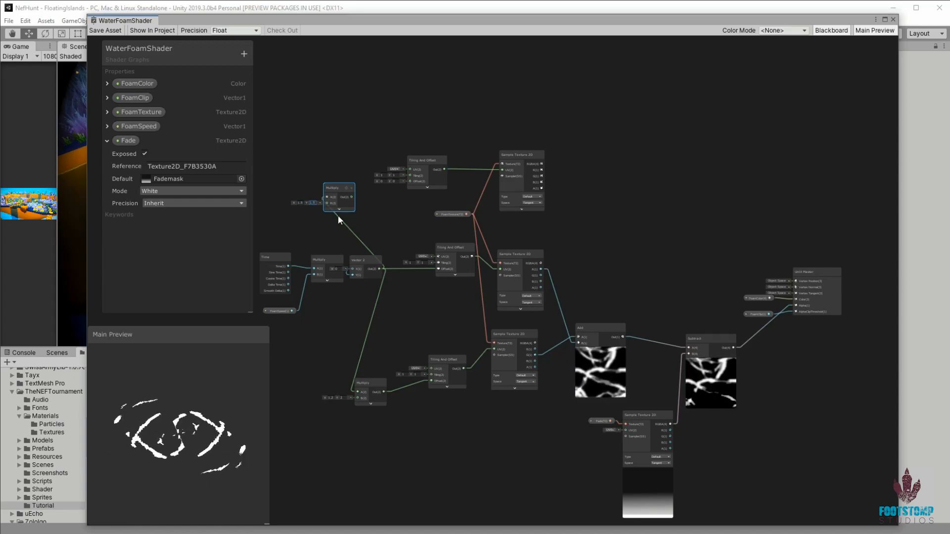
drag(351, 197, 410, 182)
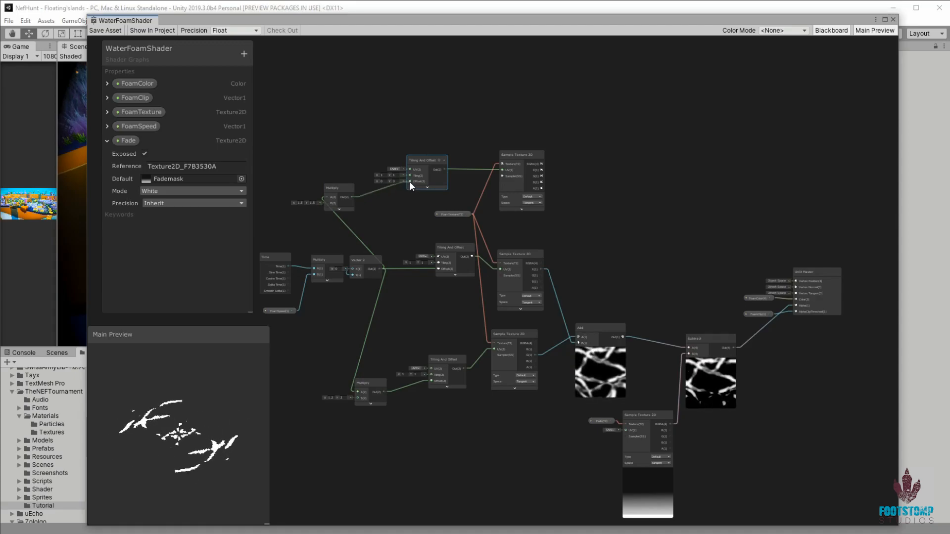
- Create an Add node combining the R and G outputs of the duplicated Sample Texture 2D node
click(515, 204)
click(519, 209)
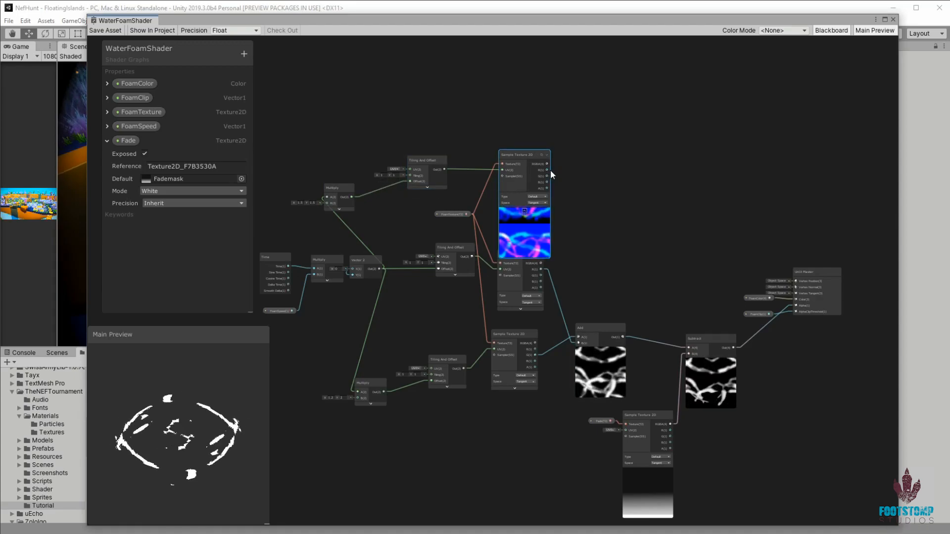
click(525, 209)
drag(540, 170, 569, 167)
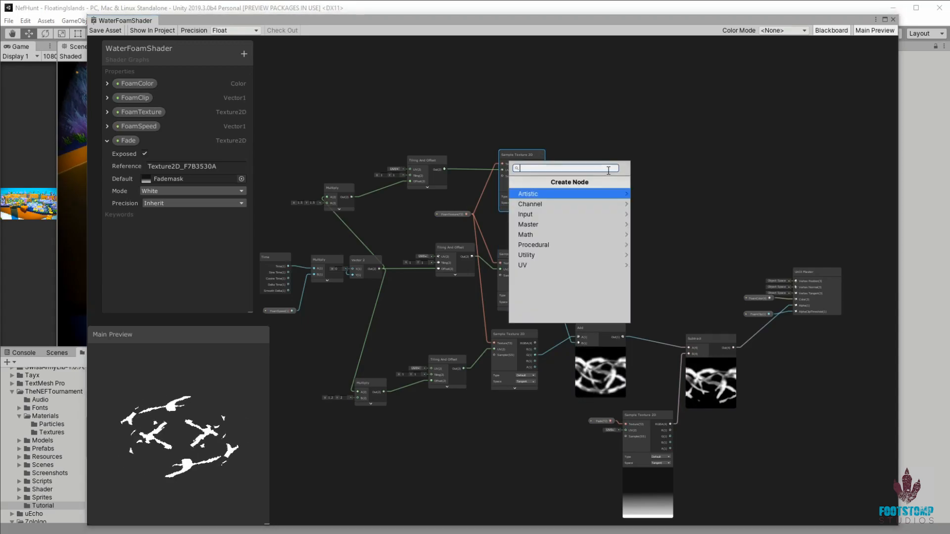
text(add)
key(Return)
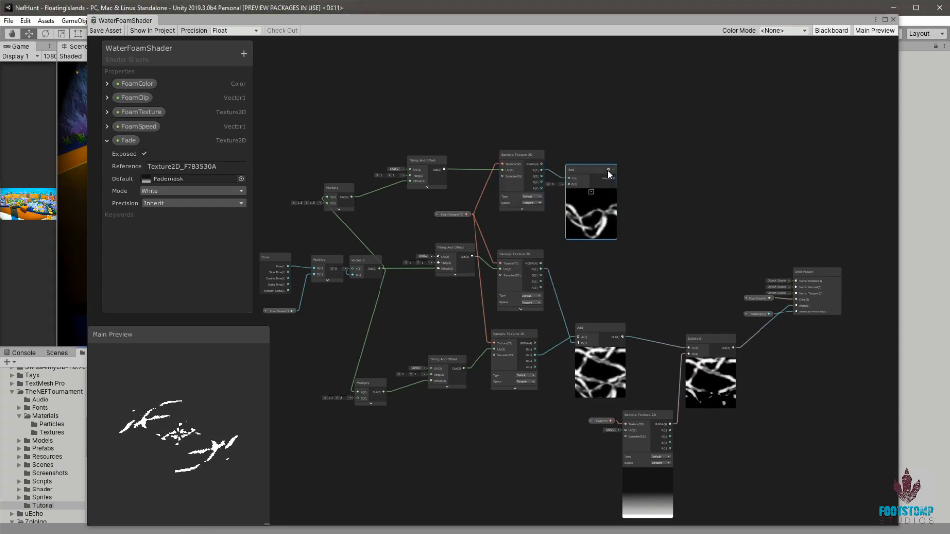
drag(548, 176, 575, 172)
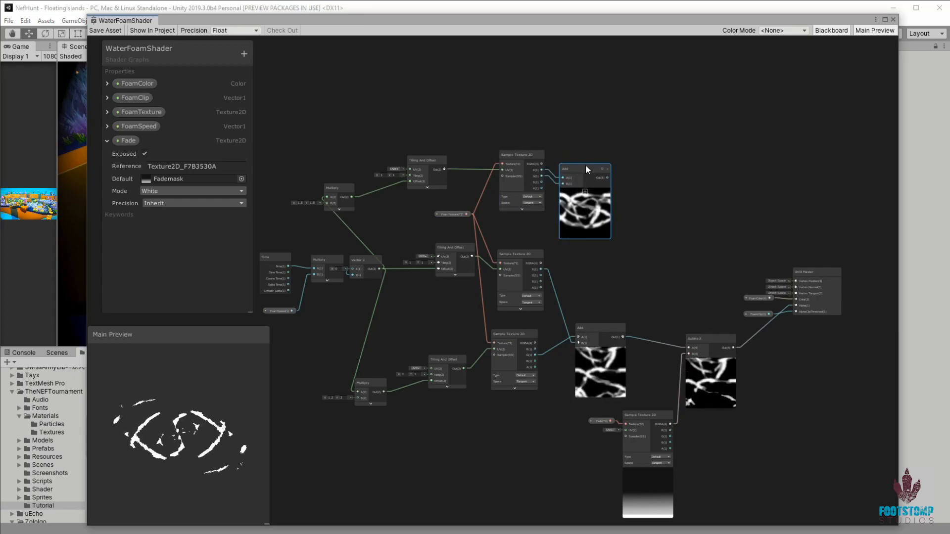
- Add another Add node that combines both existing Add outputs, and feed its result into the Subtract node's A input
drag(607, 177, 651, 300)
text(add)
key(Return)
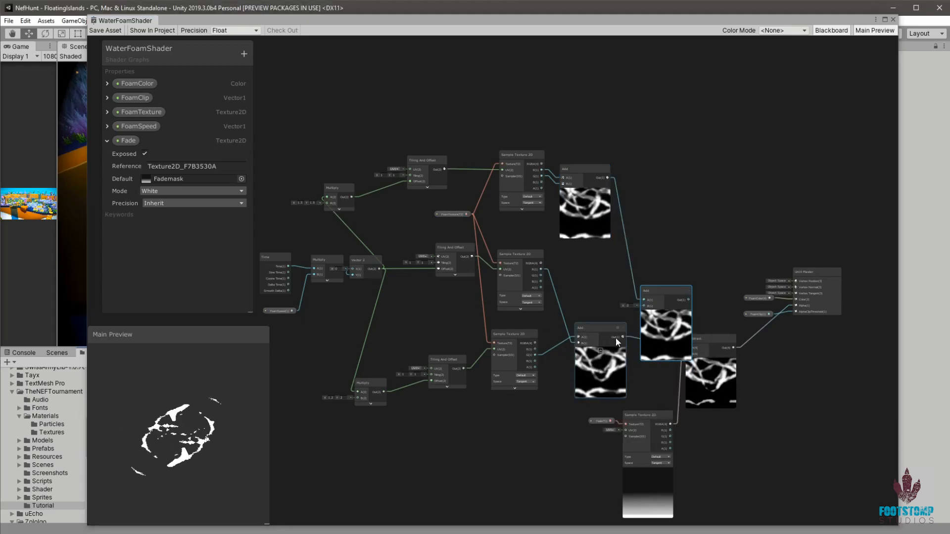
drag(623, 337, 746, 338)
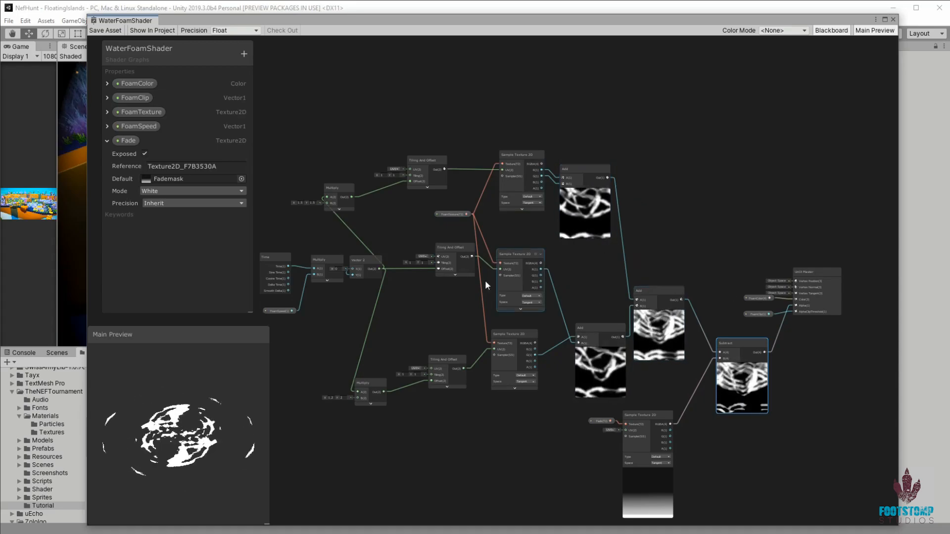
- Add a Split node fed by the upper Multiply node, making room by moving the upper Tiling And Offset node
drag(426, 158, 451, 155)
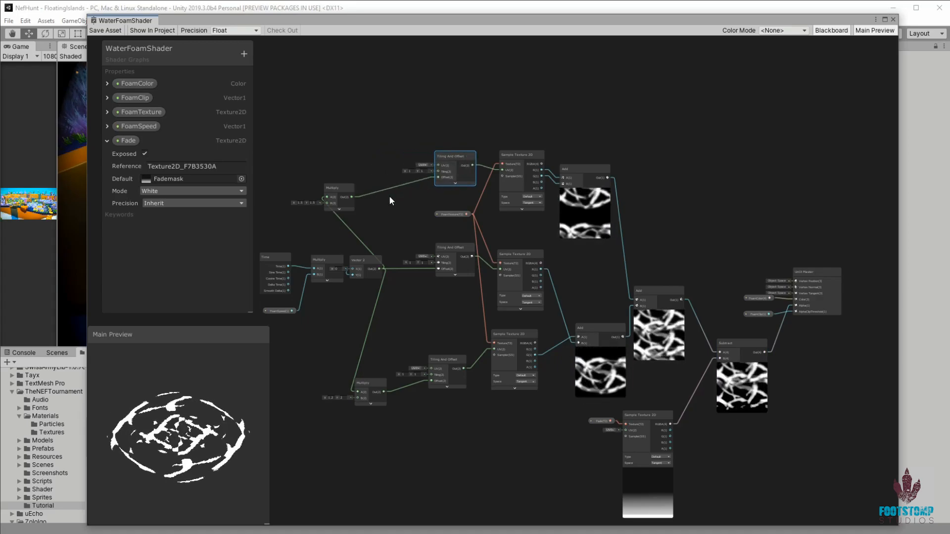
drag(351, 197, 391, 214)
text(split)
key(Return)
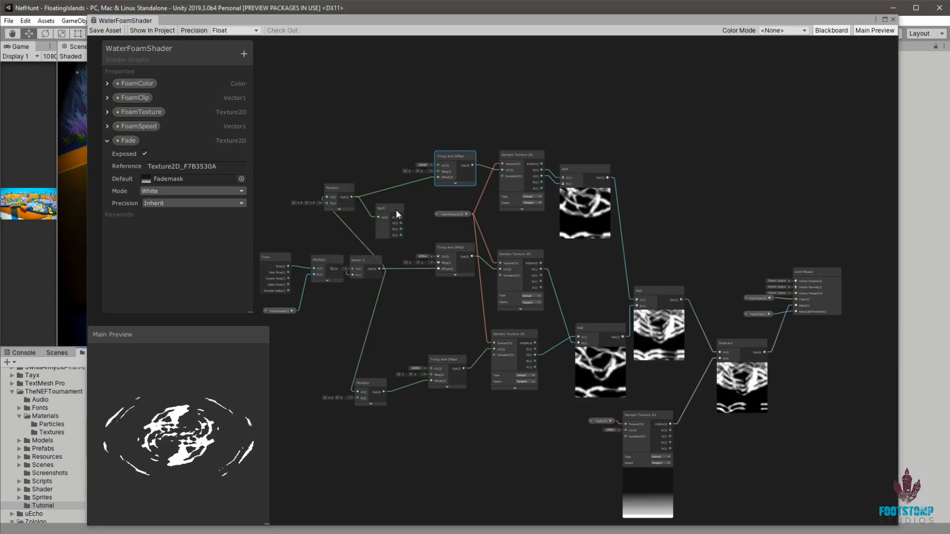
mouse_move(382, 206)
mouse_down()
mouse_move(367, 195)
mouse_move(378, 204)
mouse_up()
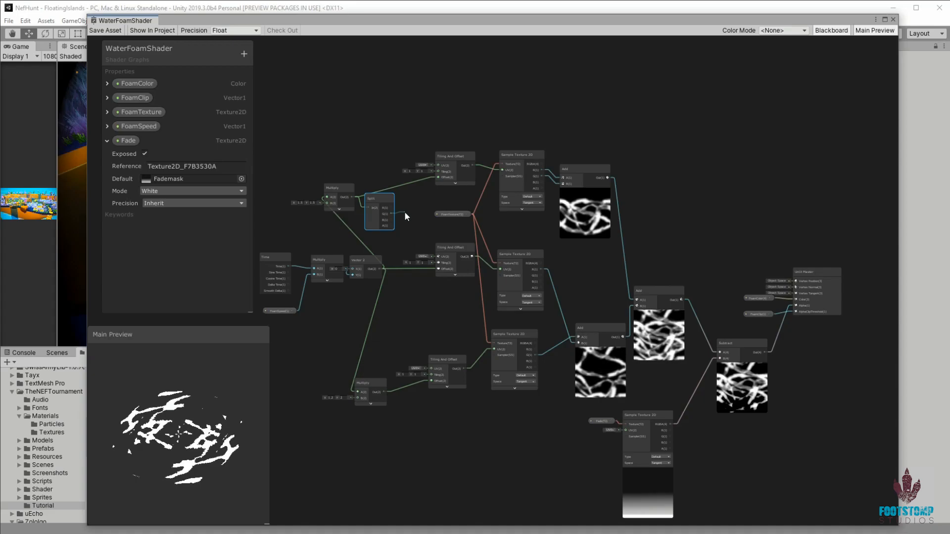
- Create a Vector 2 node with the Split node's G output feeding its Y input
key(space)
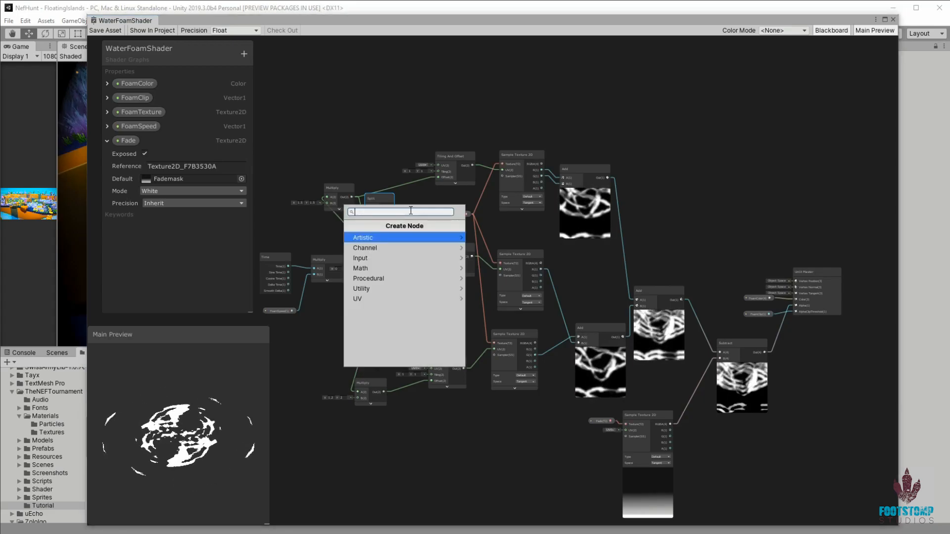
text(vet)
key(BackSpace)
text(c)
key(Down)
key(Down)
key(Return)
- Connect the new Vector 2 output to the upper Tiling And Offset node's Offset input, and tidy the Vector 2 and upper Add nodes' positions
drag(410, 210, 386, 170)
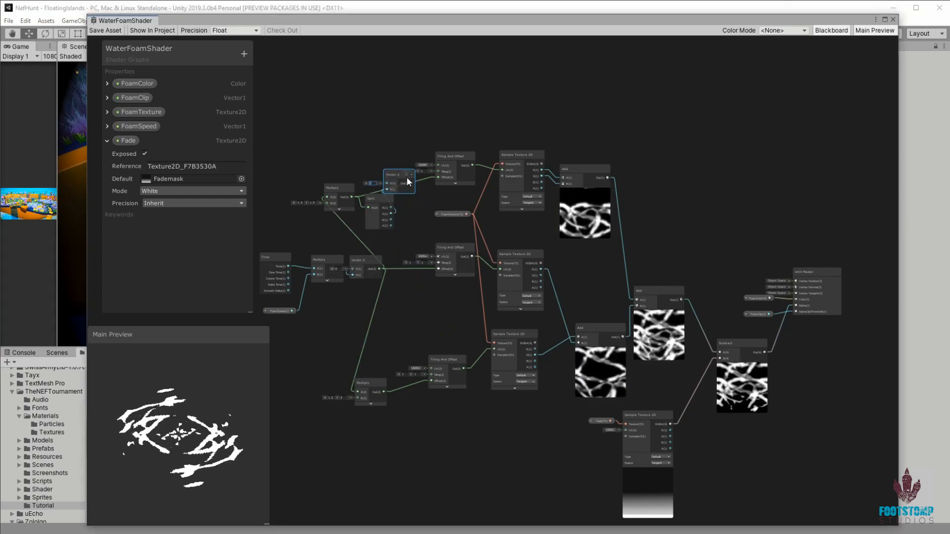
drag(407, 178, 426, 181)
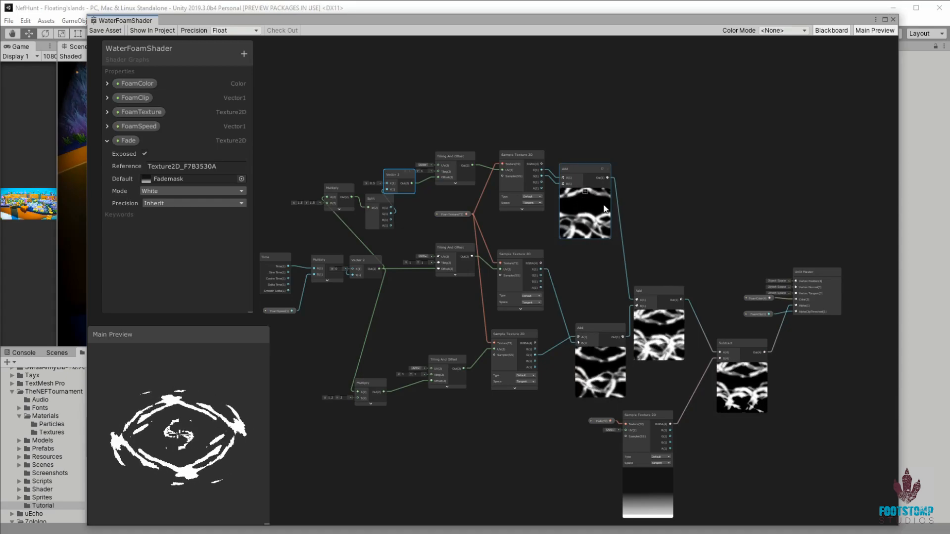
drag(573, 170, 587, 199)
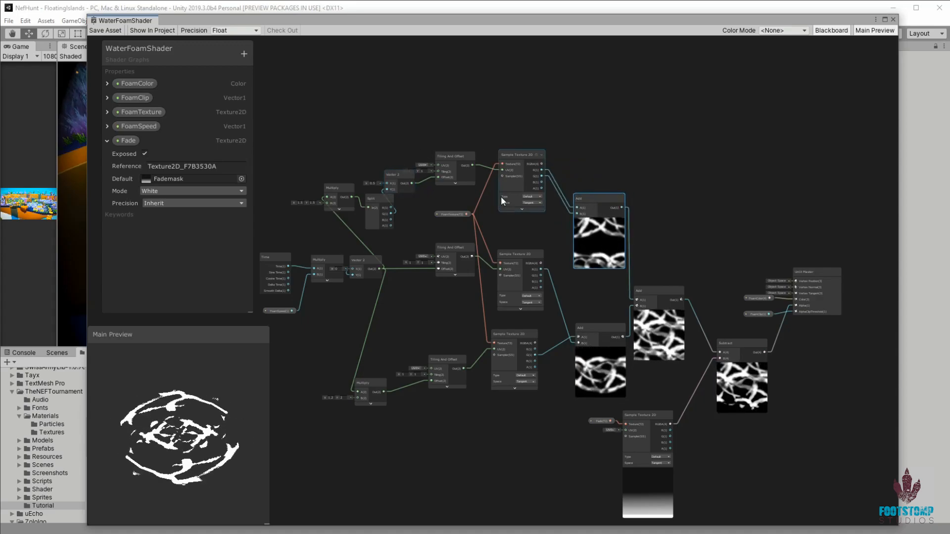
drag(397, 174, 413, 187)
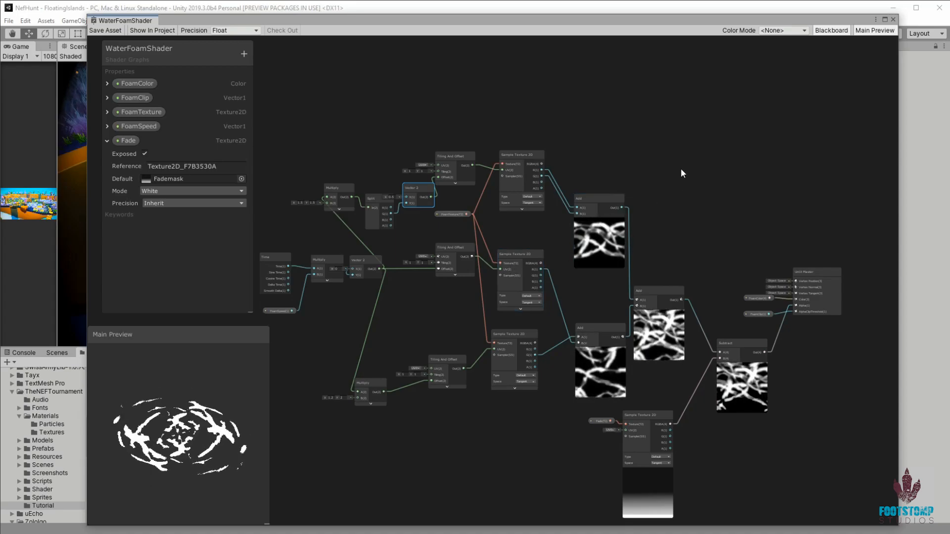
- Move the Time, FoamSpeed, first Multiply and Vector 2 nodes away from the branches and group them together
middle_drag(545, 115, 643, 147)
drag(340, 277, 488, 351)
drag(468, 293, 388, 307)
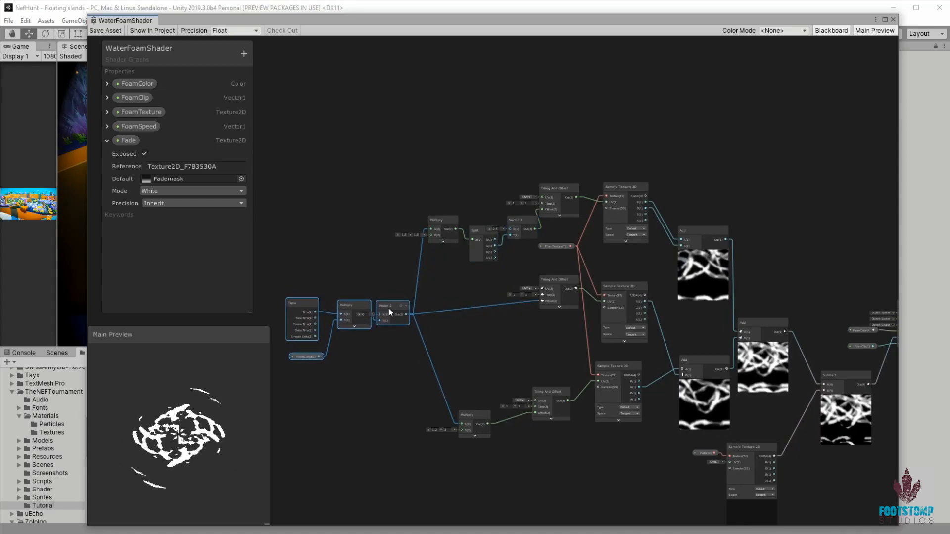
middle_drag(408, 357, 457, 352)
right_click(347, 307)
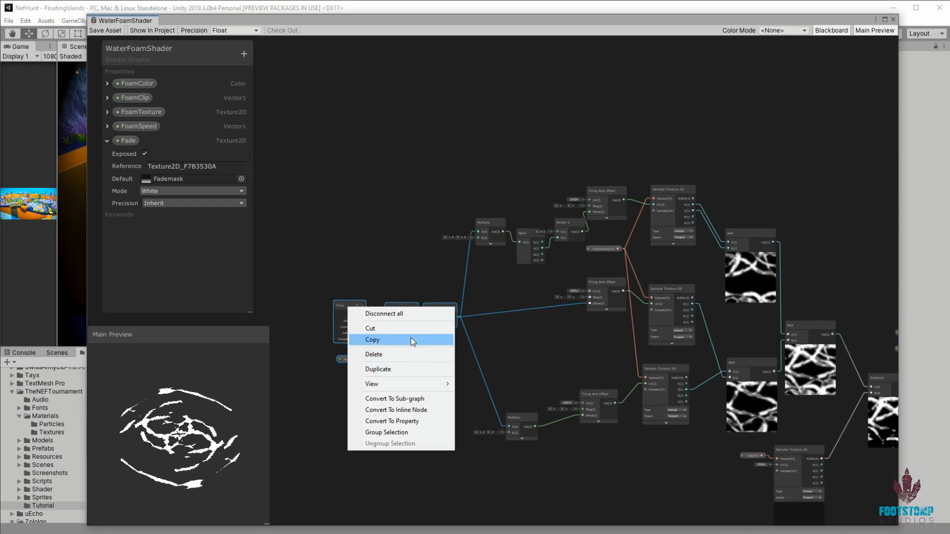
click(396, 433)
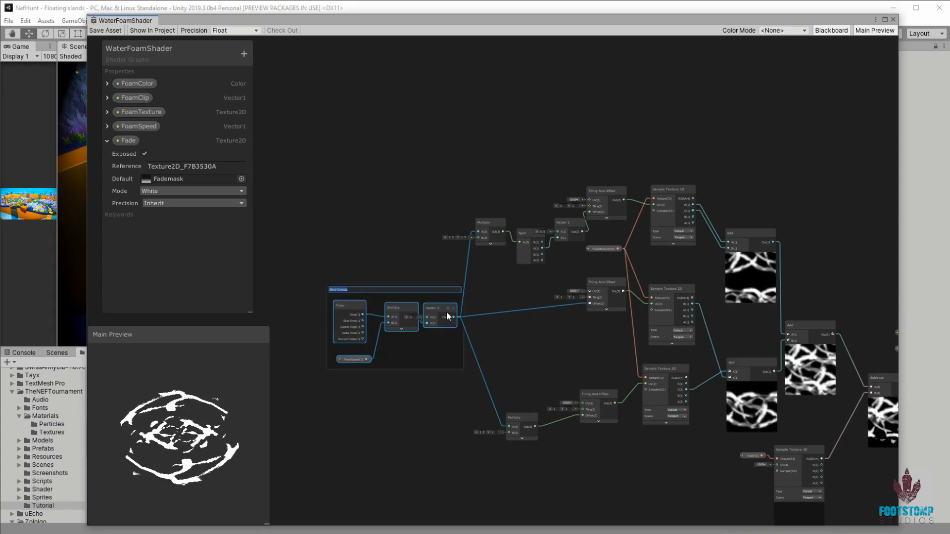
- Title the node group "Time", shift it slightly away from the branches, and save the shader asset
text(Time)
key(Return)
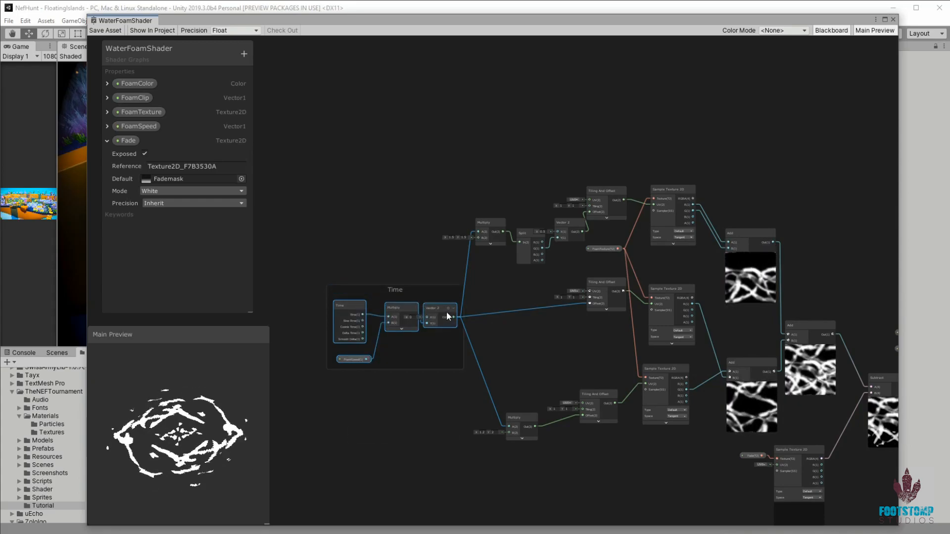
drag(418, 289, 396, 291)
middle_drag(741, 266, 624, 236)
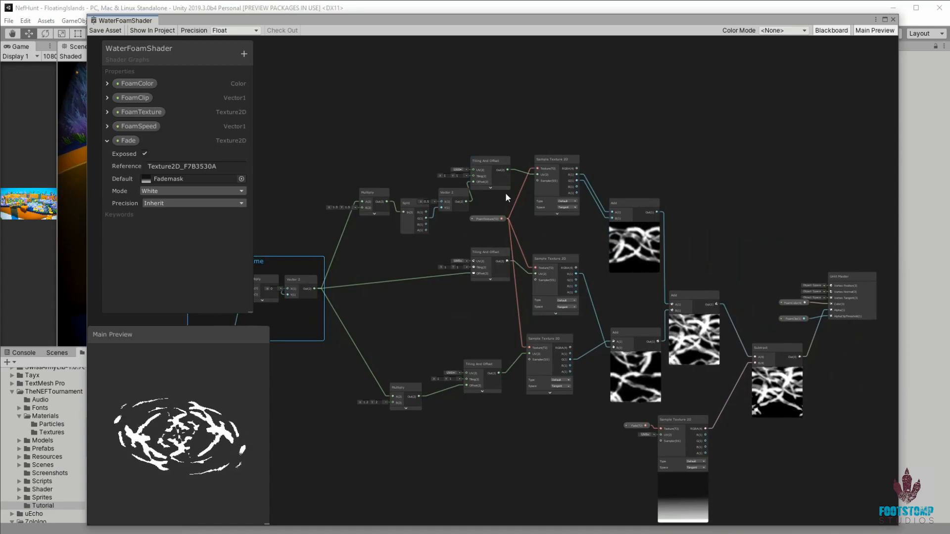
click(106, 31)
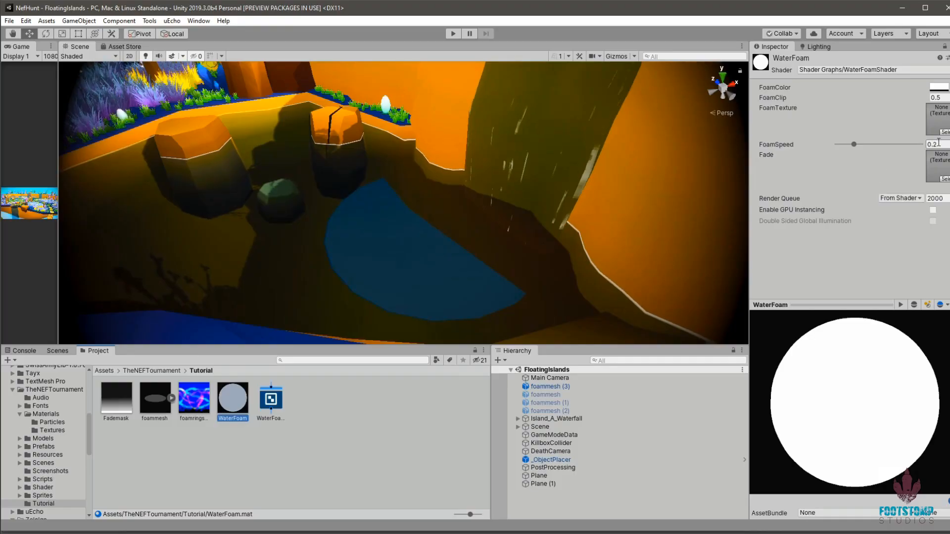
- Assign the foamrings texture to the WaterFoam material's FoamTexture and the Fademask texture to its Fade property
click(944, 132)
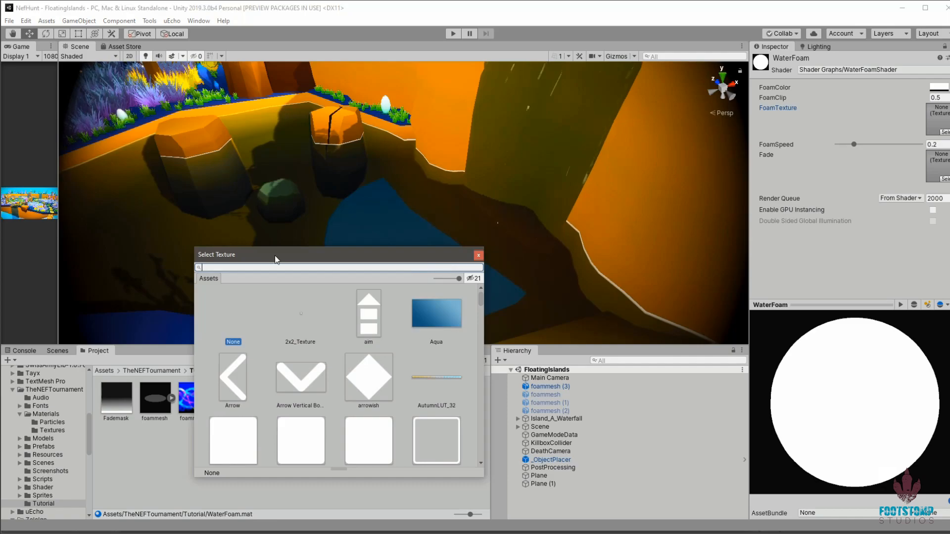
click(479, 255)
drag(193, 399, 874, 107)
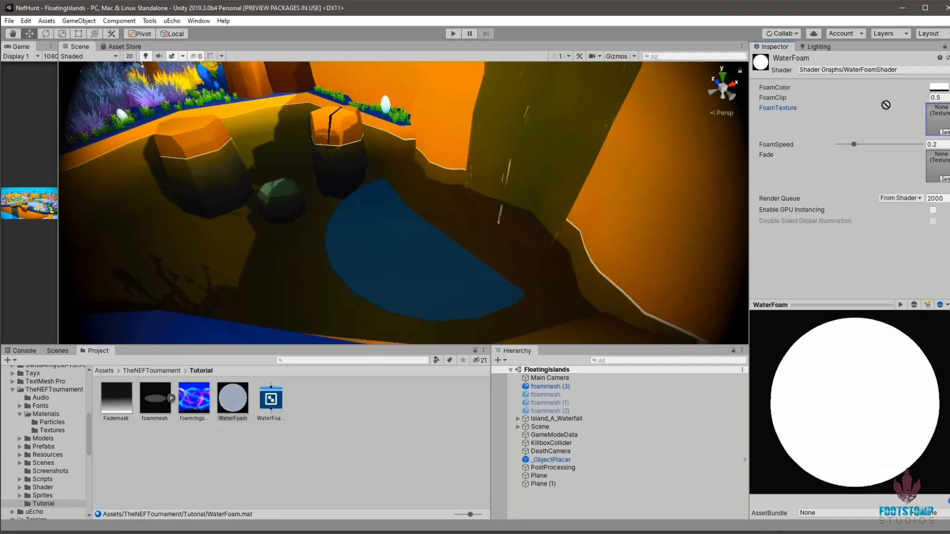
drag(936, 122, 938, 122)
drag(119, 410, 929, 175)
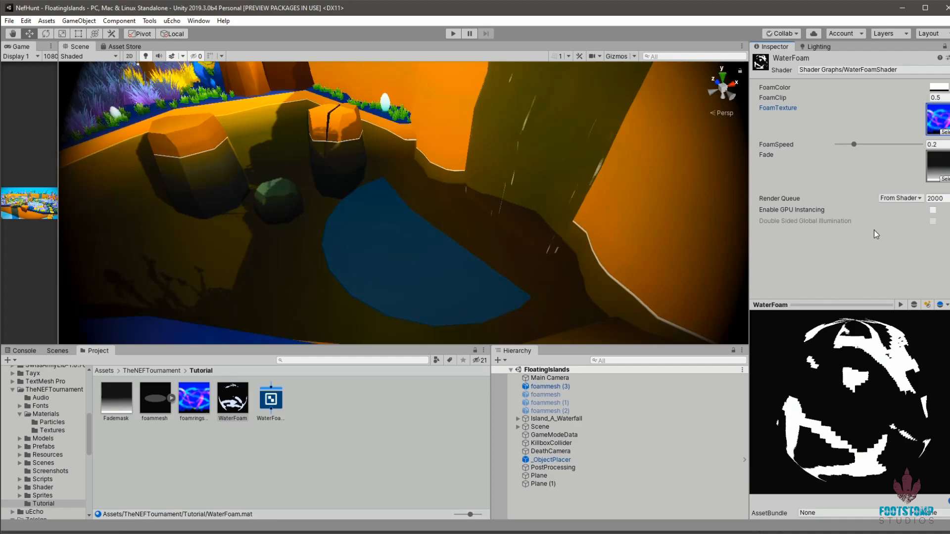
- Apply the WaterFoam material to Element 0 of the foammesh (3) object's Mesh Renderer
click(229, 404)
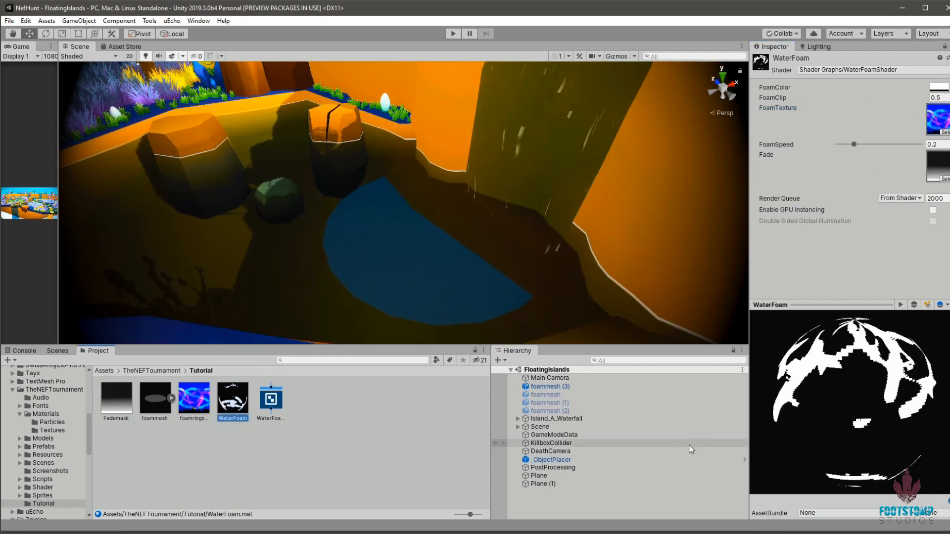
click(556, 389)
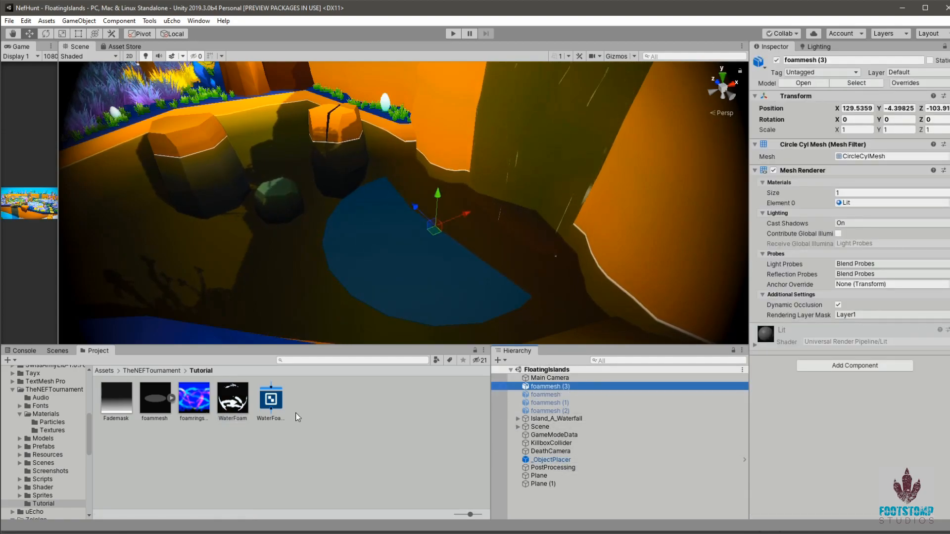
drag(228, 414, 694, 330)
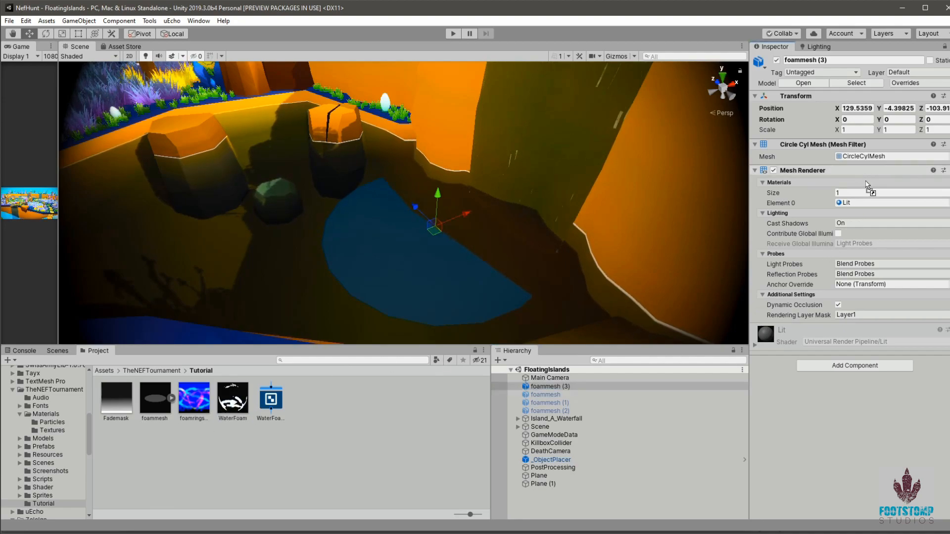
drag(870, 204, 870, 204)
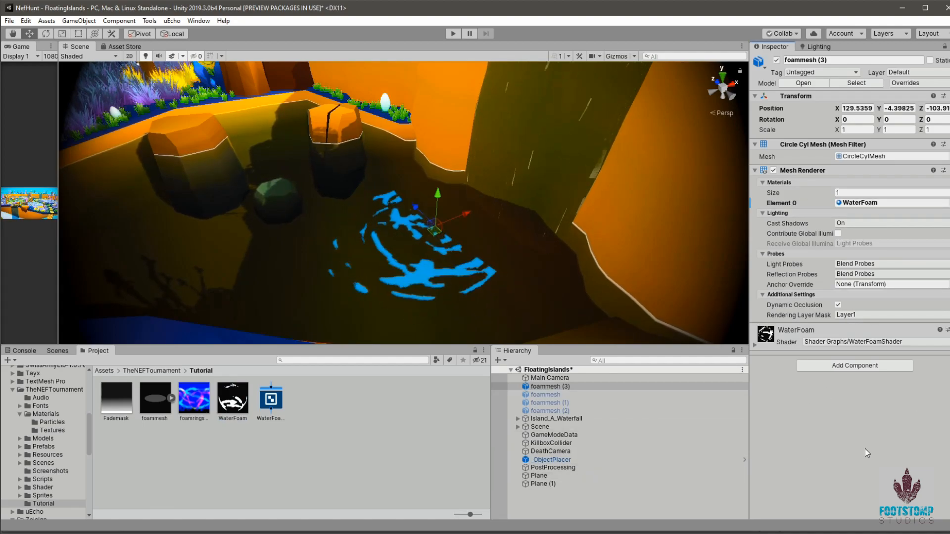
- Expand the WaterFoam material's settings on foammesh (3), set its render queue to 2001, and open FoamColor for editing
click(754, 344)
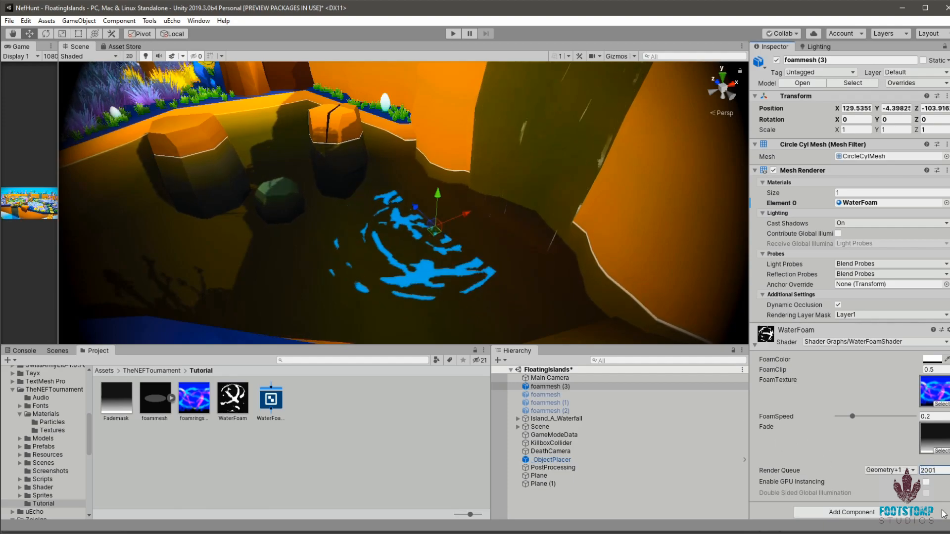
mouse_move(436, 261)
right_down()
mouse_move(495, 275)
mouse_move(436, 269)
right_up()
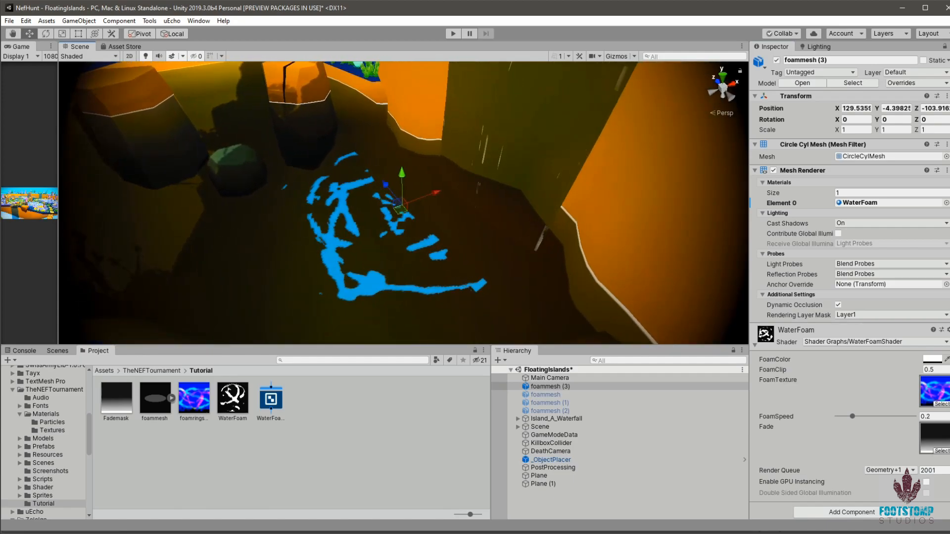
click(925, 358)
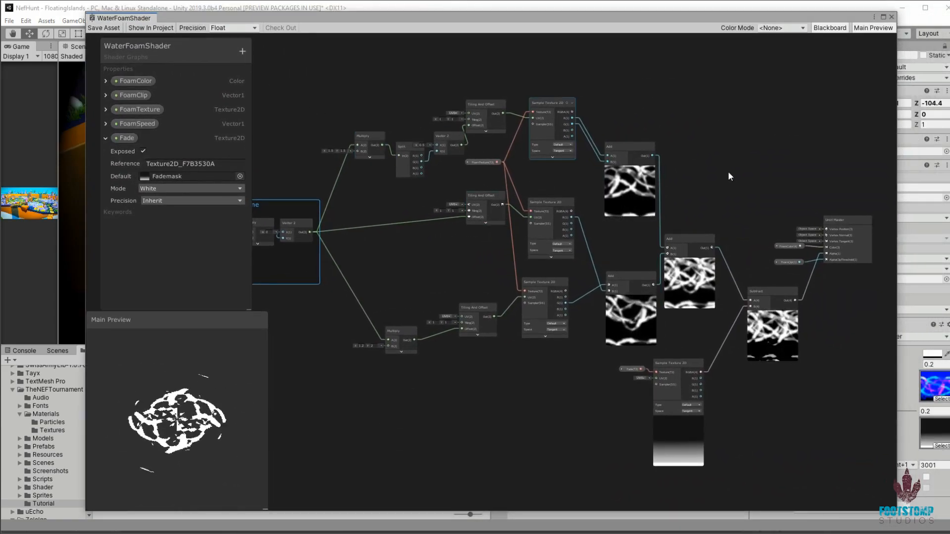
- Set the Unlit Master node's surface to Transparent and save the shader asset
click(864, 221)
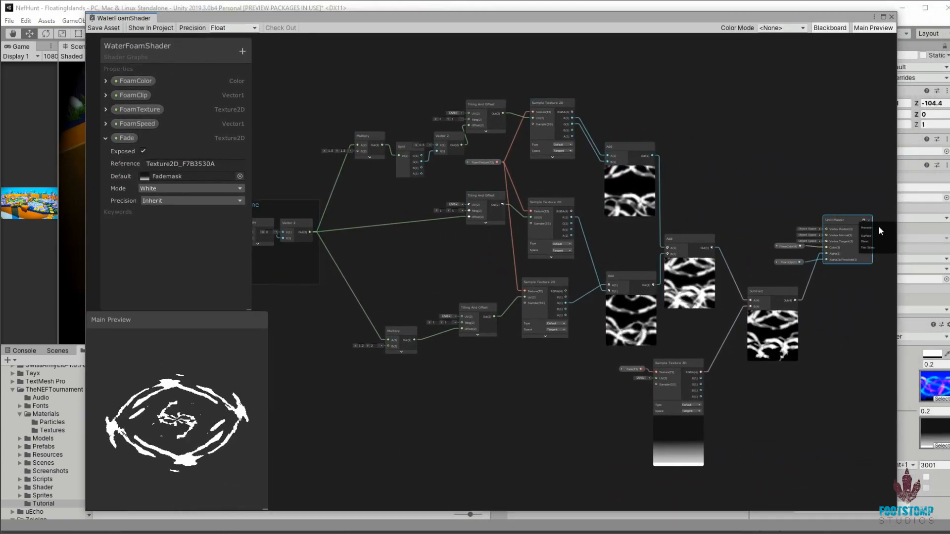
middle_drag(840, 189, 706, 189)
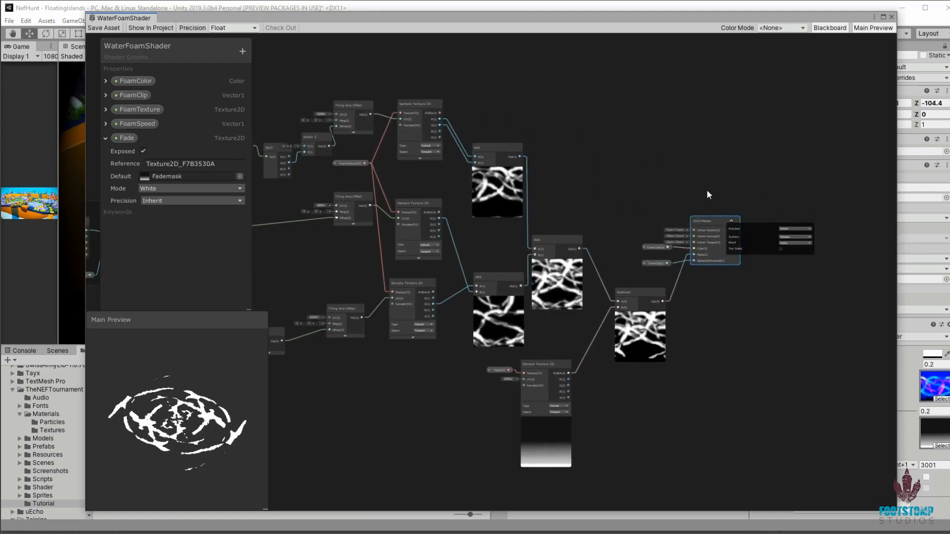
scroll(796, 235, up, 1)
click(795, 237)
click(804, 258)
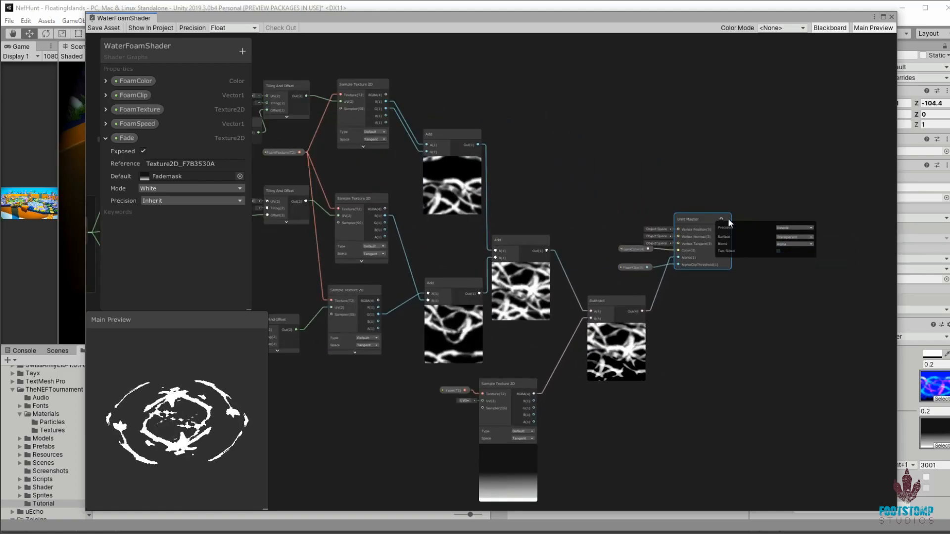
click(104, 28)
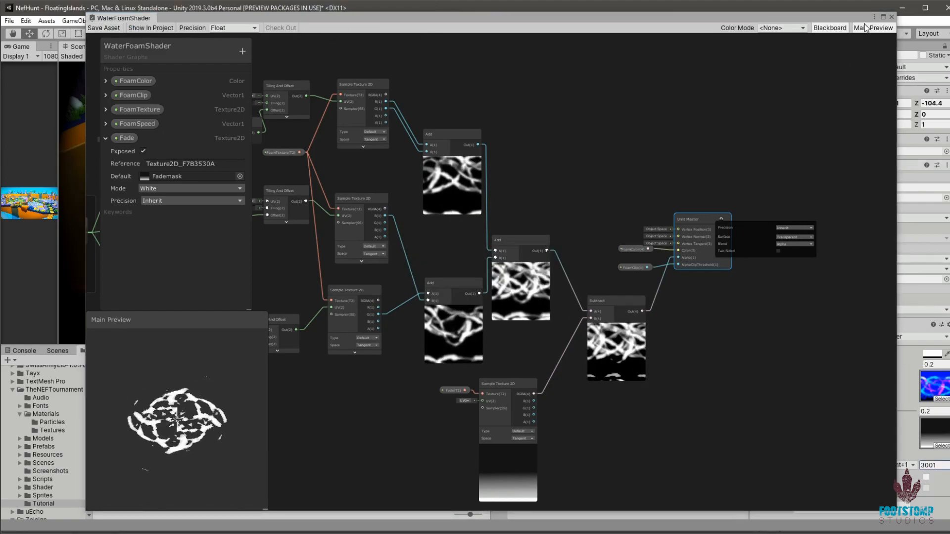
- Move the shader graph window clear of the scene and raise foammesh (3) to Y -1.95
drag(138, 16, 359, 64)
drag(213, 19, 949, 83)
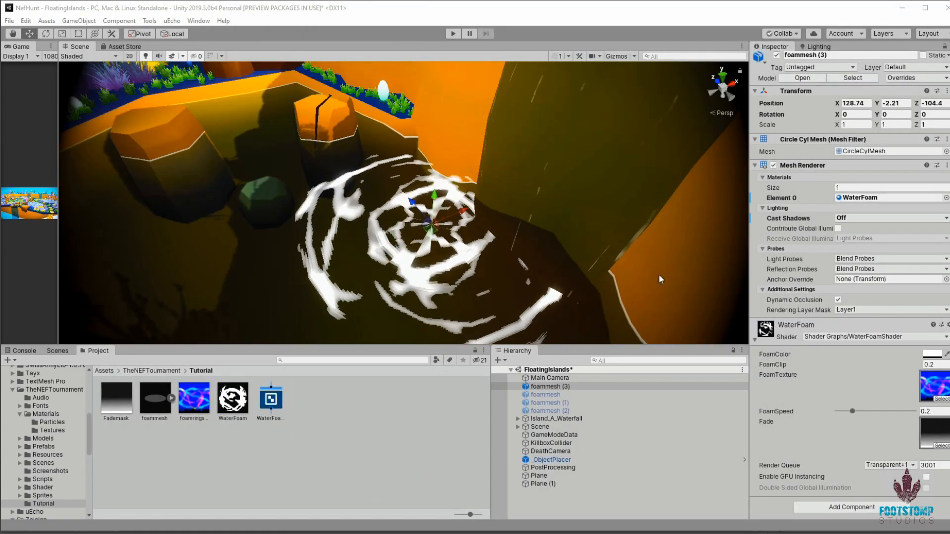
scroll(439, 208, down, 3)
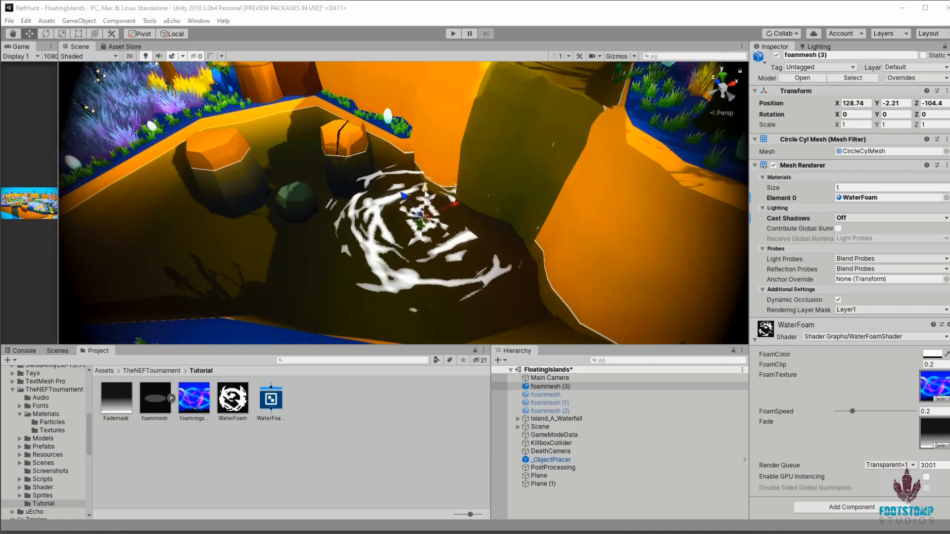
drag(426, 194, 426, 175)
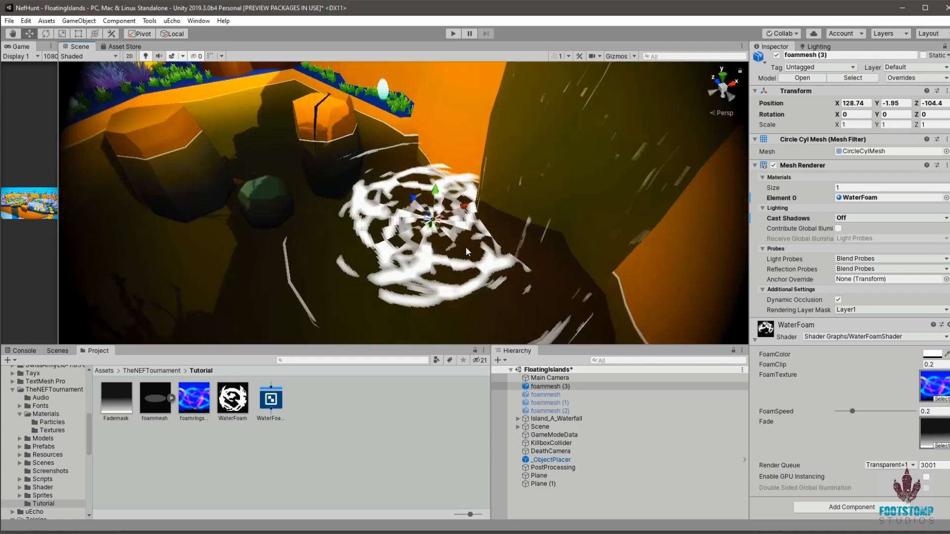
- Increase the WaterFoam material's FoamClip to 0.88 and check the foam rings in the scene
drag(949, 44, 949, 23)
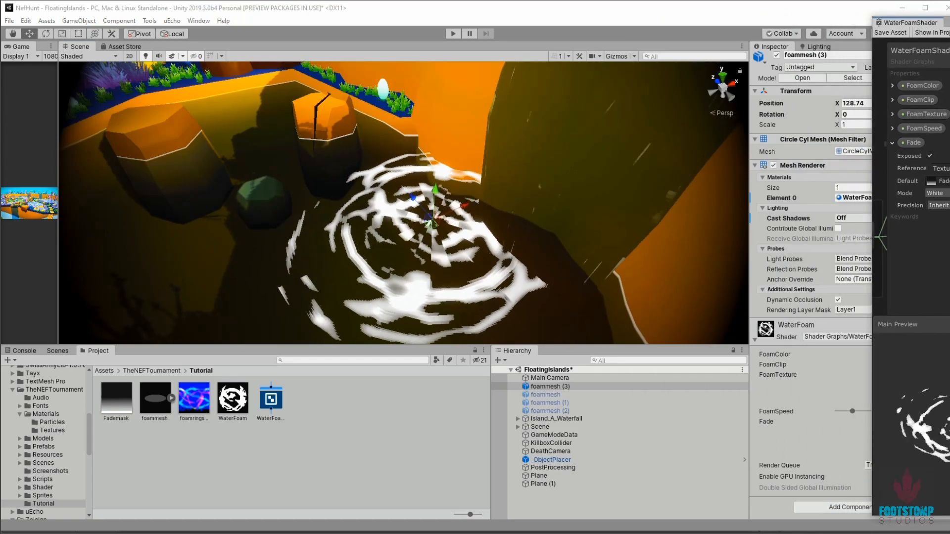
drag(945, 23, 949, 22)
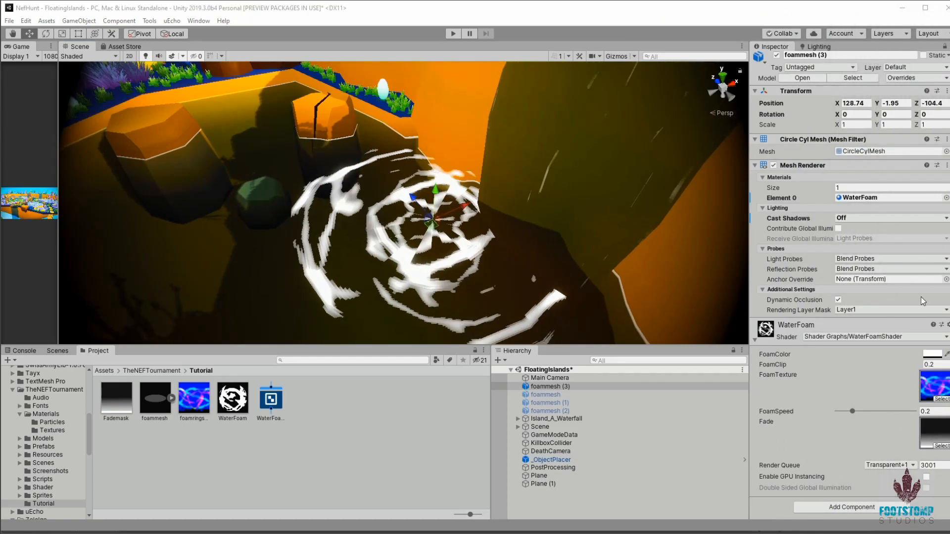
drag(853, 365, 864, 365)
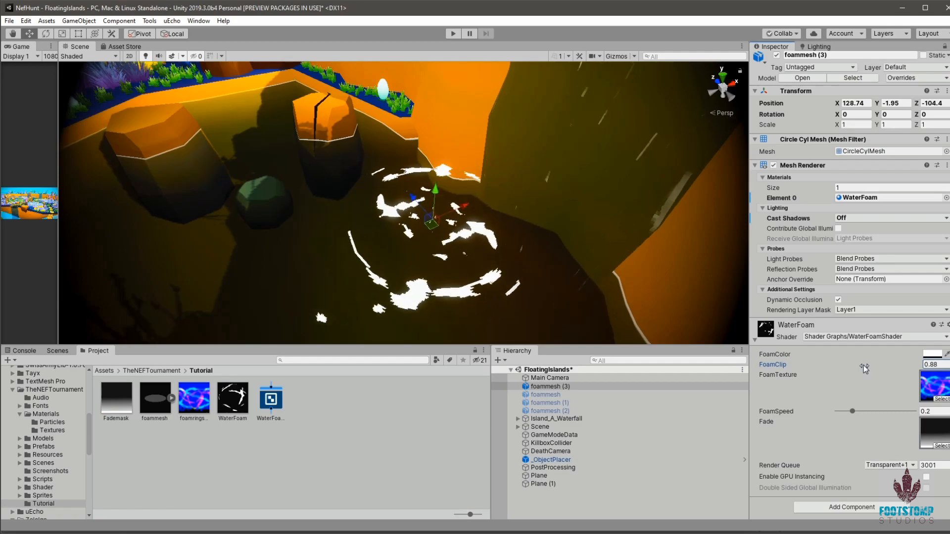
scroll(365, 213, down, 3)
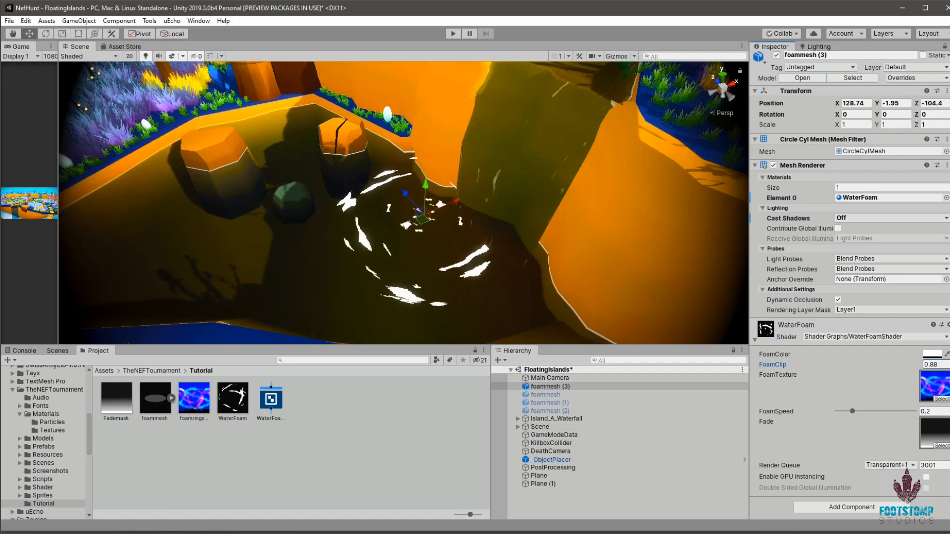
- Compare the WaveFoam material settings of the disabled foammesh object with those of foammesh (3)
click(551, 393)
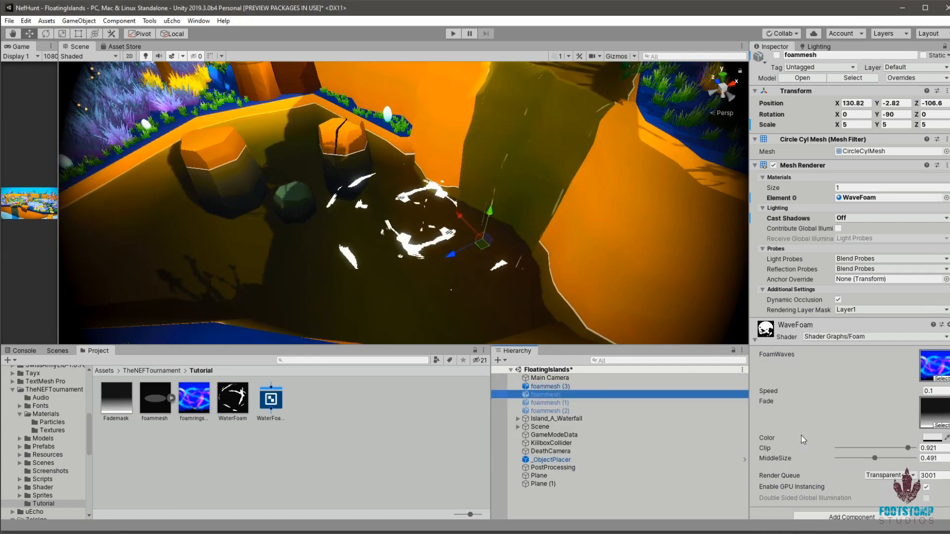
click(552, 387)
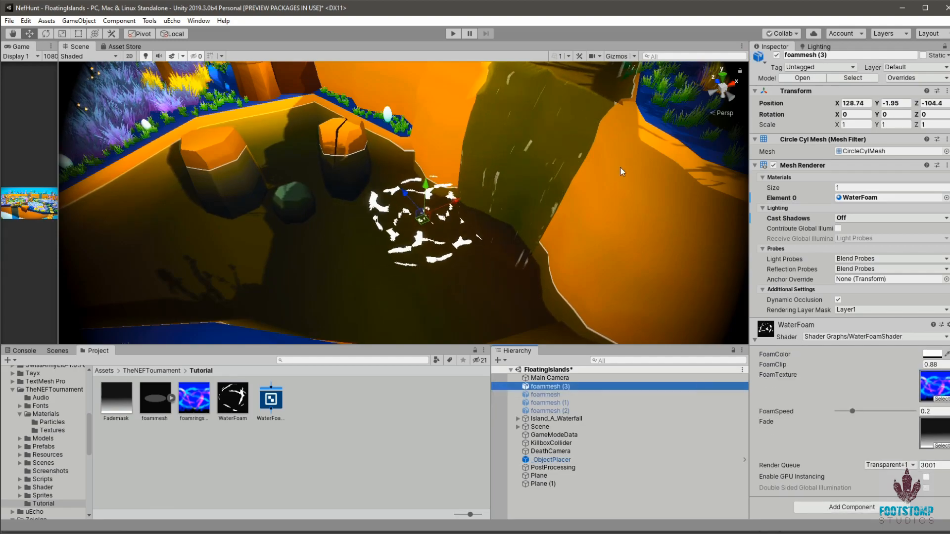
scroll(391, 244, up, 3)
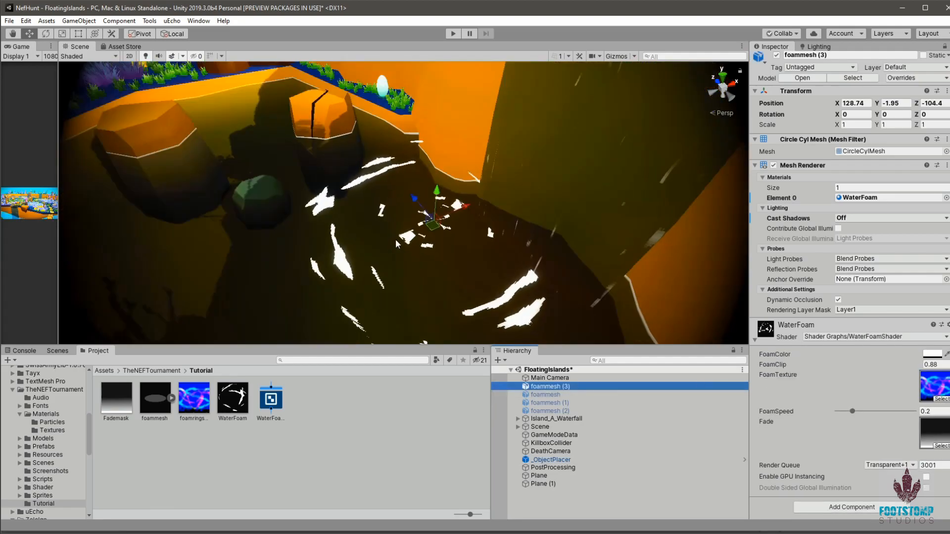
scroll(391, 244, down, 3)
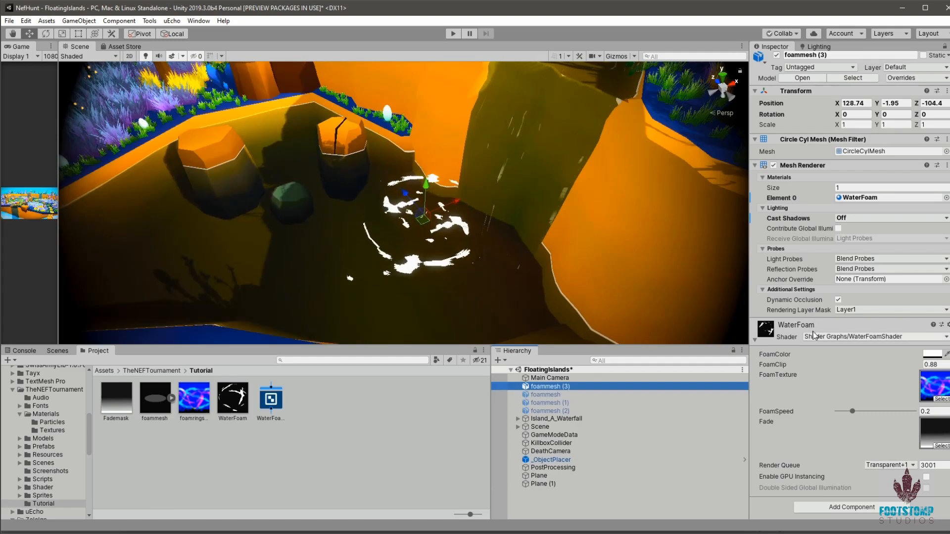
- Bring the WaterFoamShader graph back into view and examine its node network from the Time group to the Unlit Master
drag(949, 29, 949, 13)
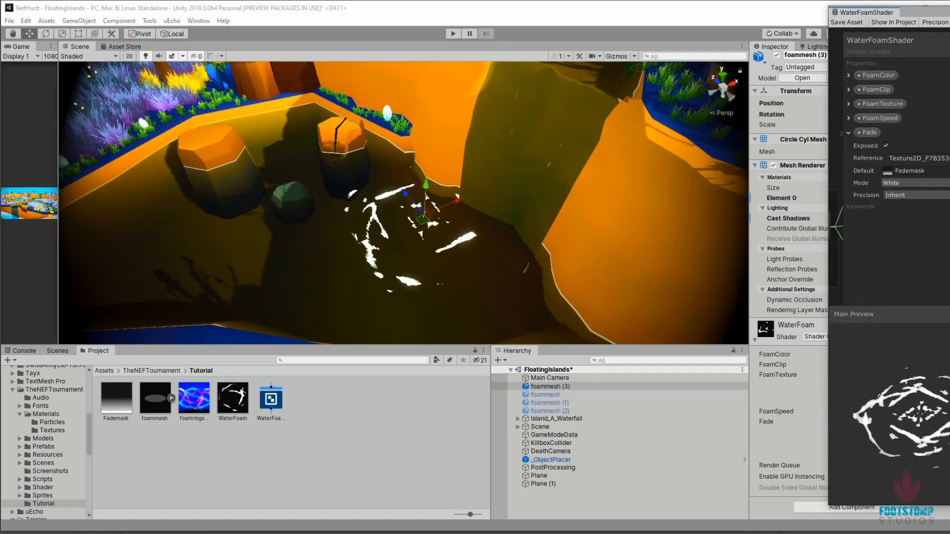
drag(949, 13, 478, 31)
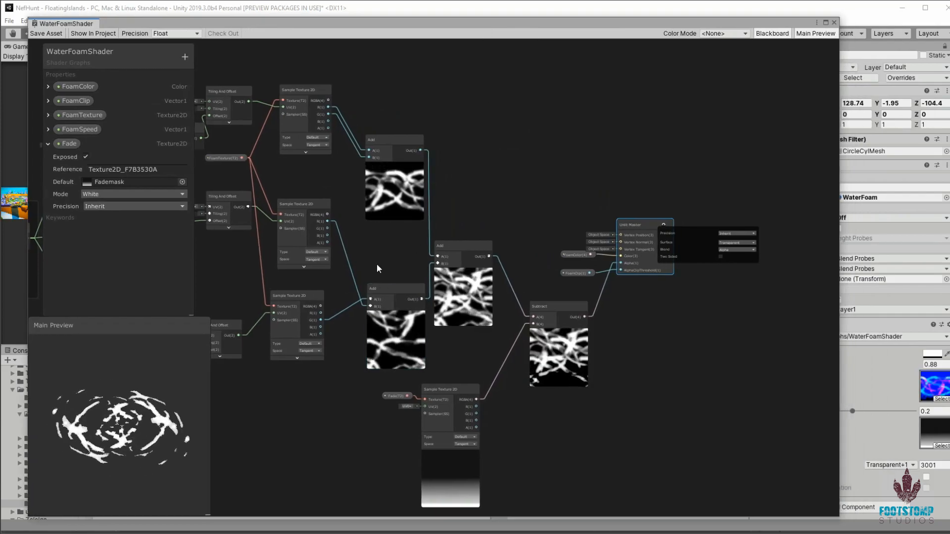
middle_drag(378, 265, 533, 298)
scroll(530, 296, down, 1)
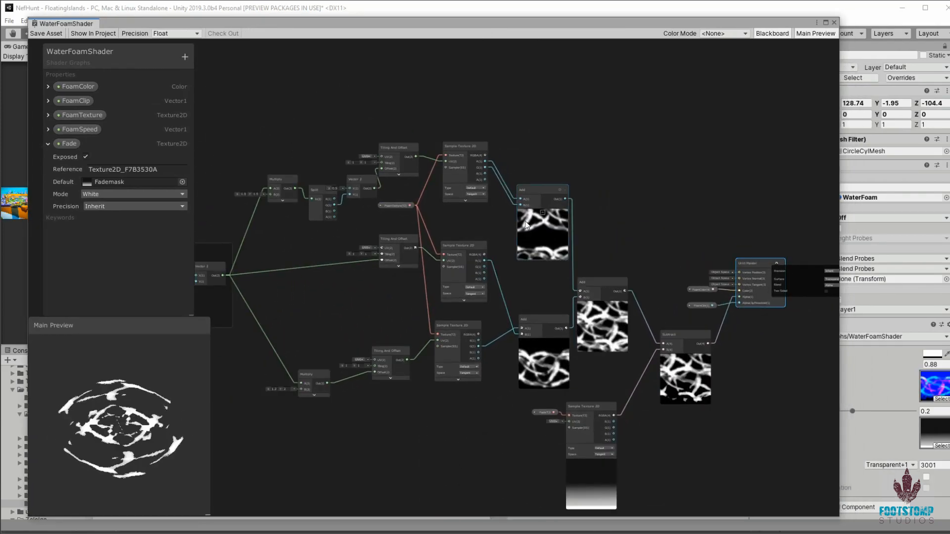
middle_drag(524, 188, 537, 220)
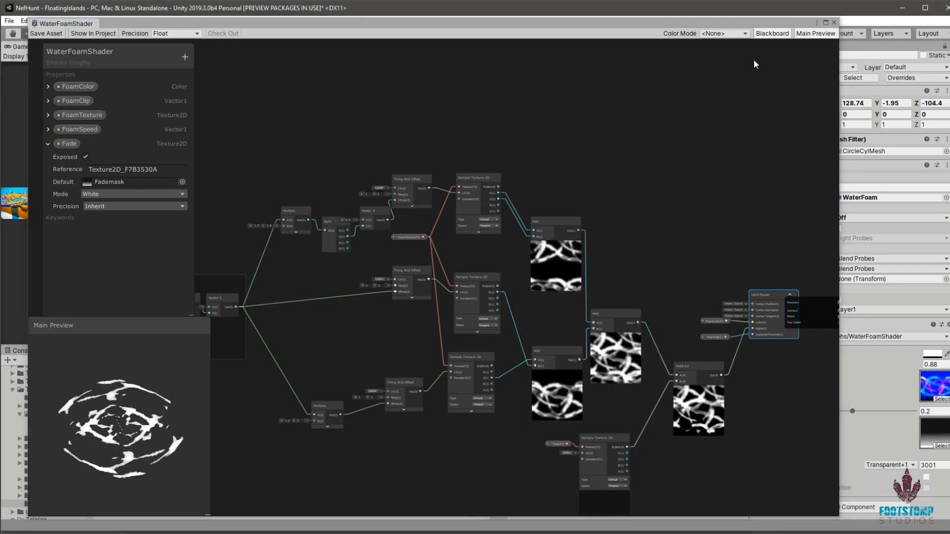
drag(129, 24, 808, 50)
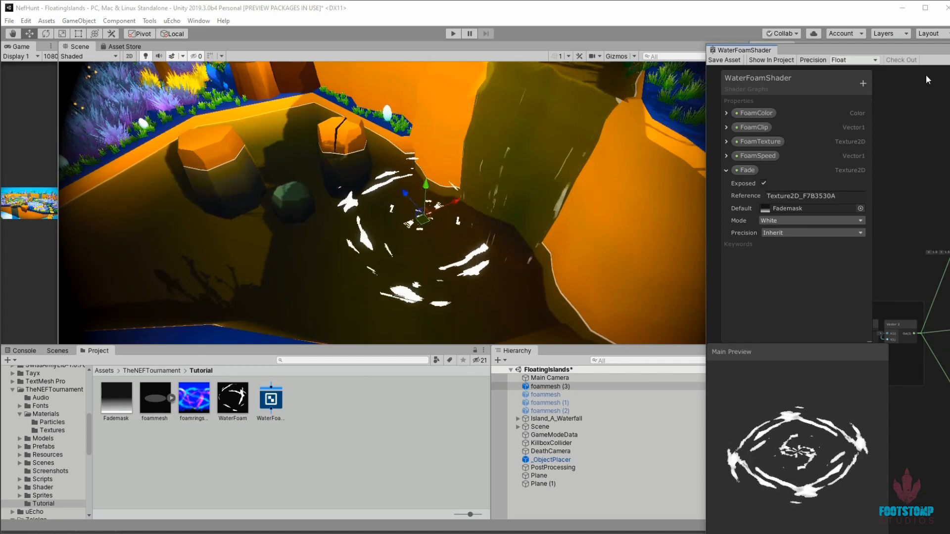
drag(745, 50, 469, 34)
middle_drag(482, 151, 665, 177)
scroll(687, 179, up, 1)
middle_drag(730, 177, 607, 133)
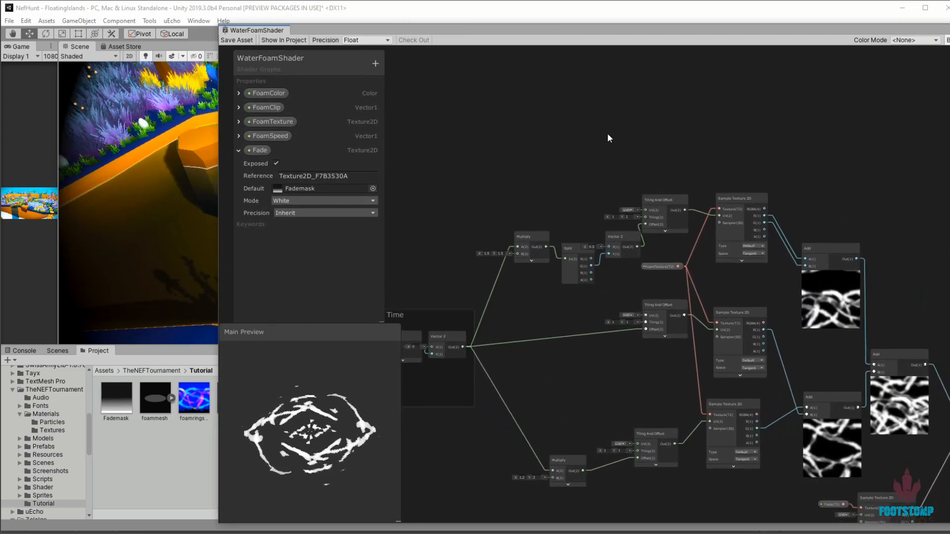
scroll(607, 132, down, 1)
scroll(711, 137, up, 1)
click(744, 216)
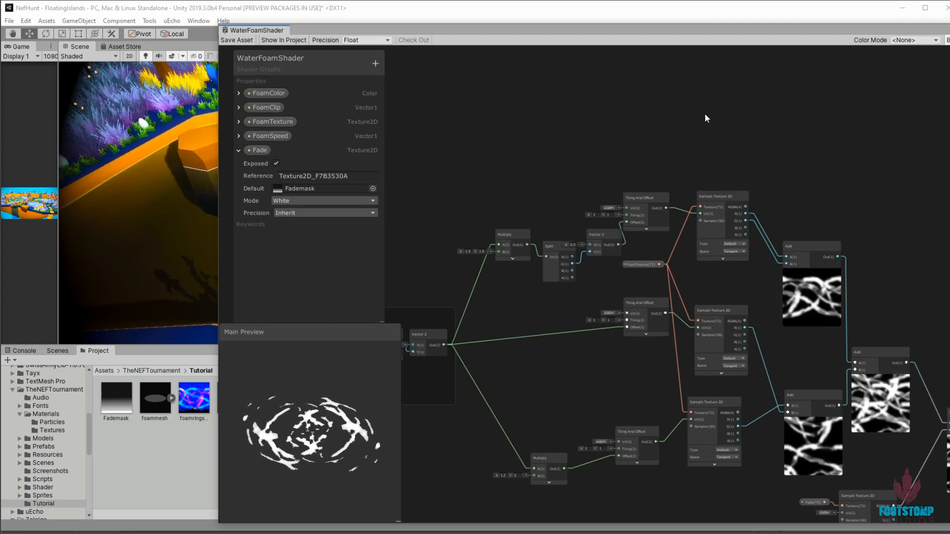
- Add a Sample Texture 2D node above the existing samplers, collapse its preview and connect FoamTexture to its Texture input
key(space)
text(sample)
key(Down)
key(Down)
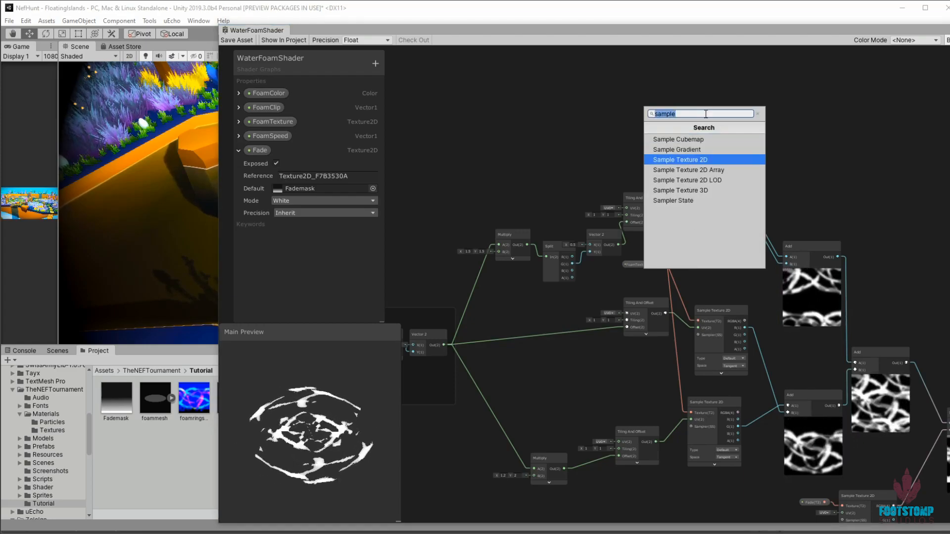
key(Return)
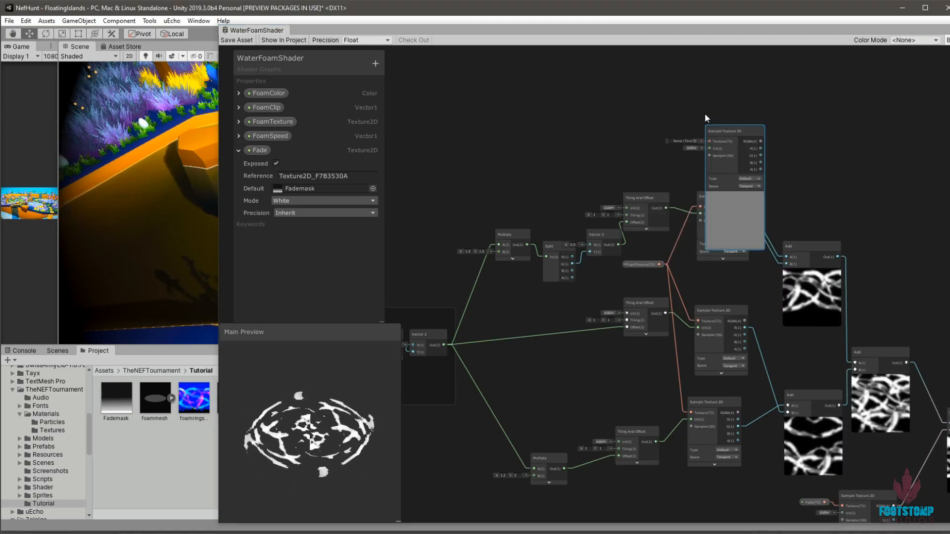
click(736, 195)
drag(735, 132, 722, 105)
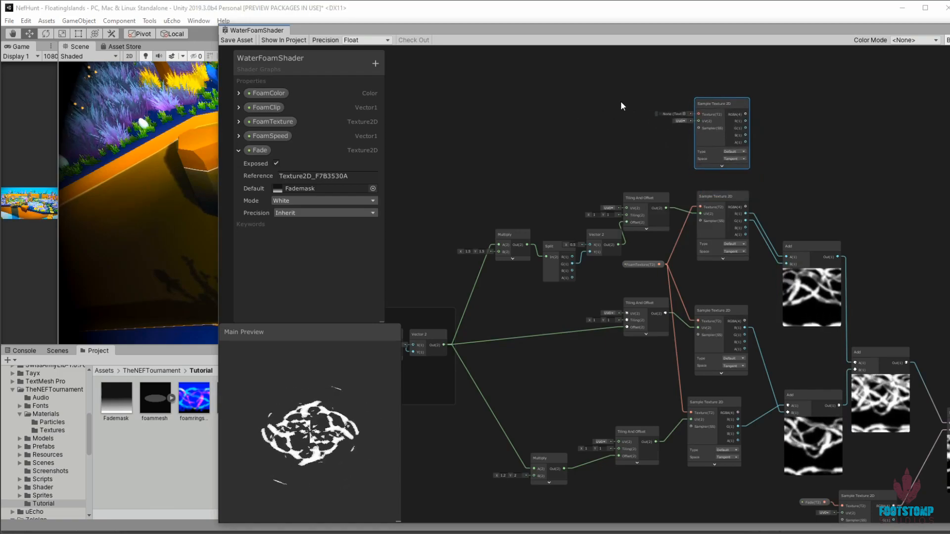
drag(665, 264, 697, 112)
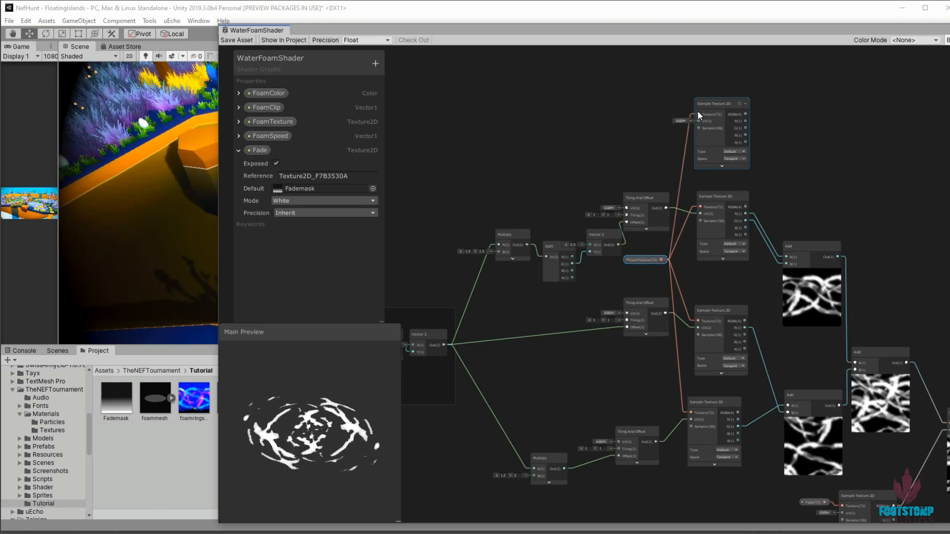
click(729, 167)
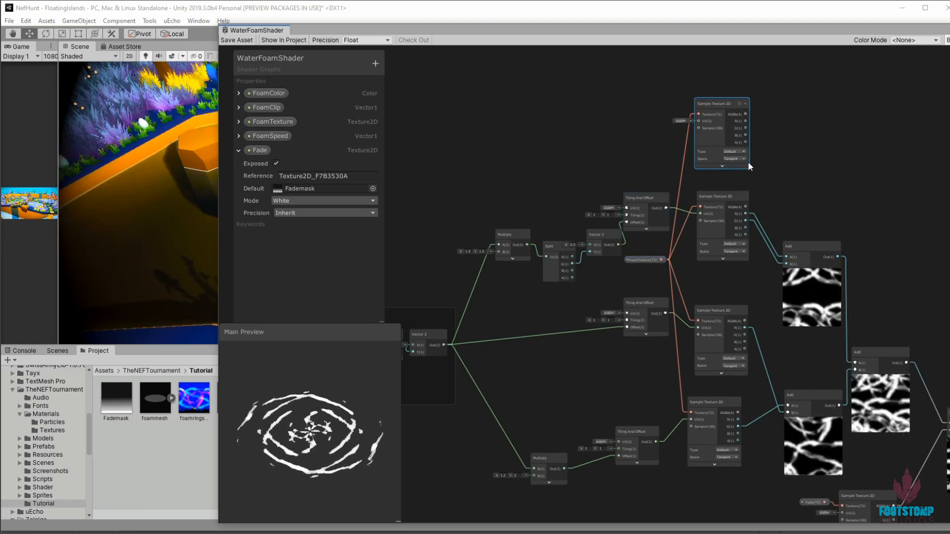
- Shift the Time group's Vector 2 node aside and add a Multiply node above, fed by the group's Multiply output
middle_drag(586, 112, 659, 150)
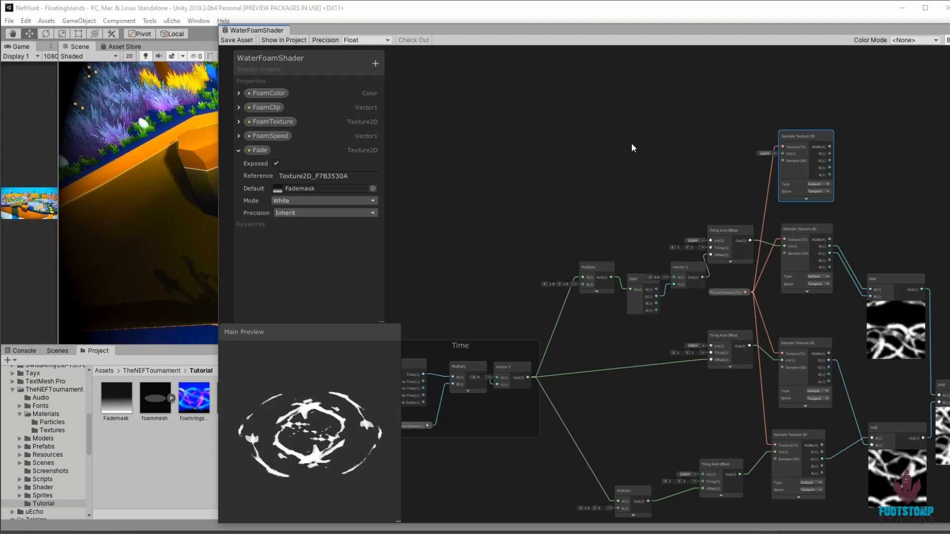
middle_drag(533, 253, 570, 247)
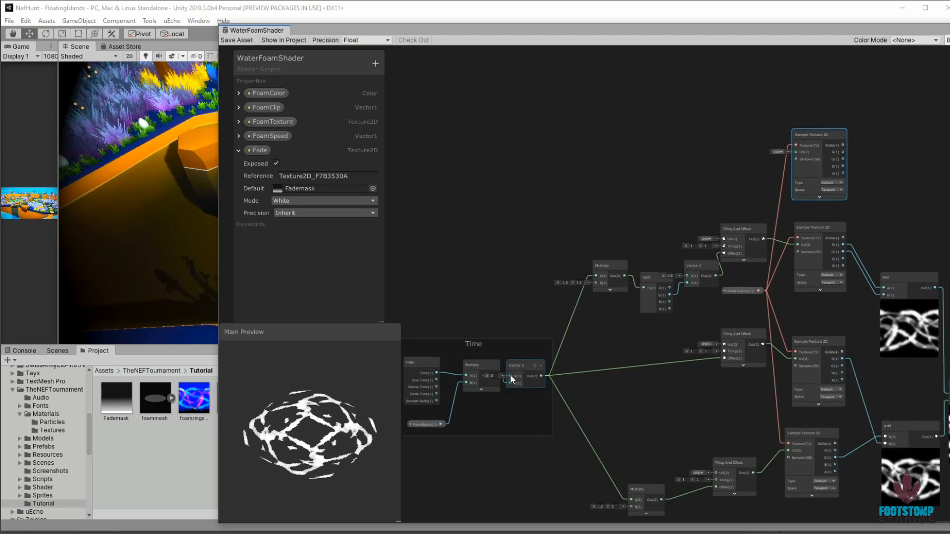
drag(516, 366, 534, 190)
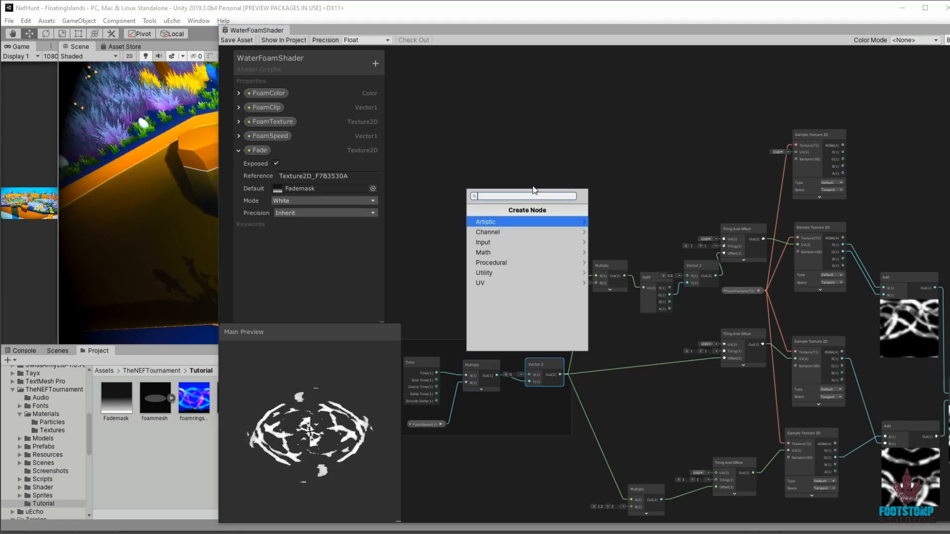
text(mulit)
key(ctrl+a)
key(BackSpace)
text(multiply)
key(Return)
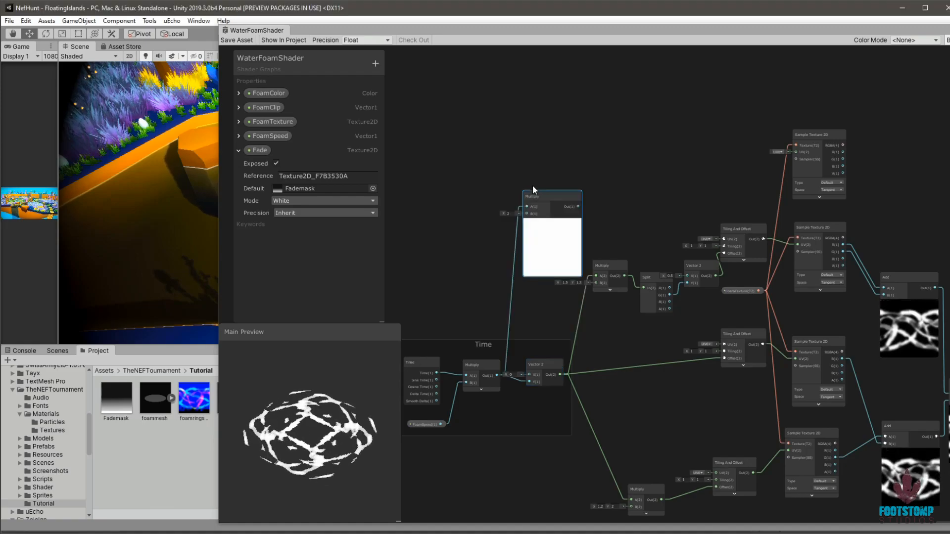
- Set the new Multiply node's B input to 0.5 and place the node above the Time group
click(507, 213)
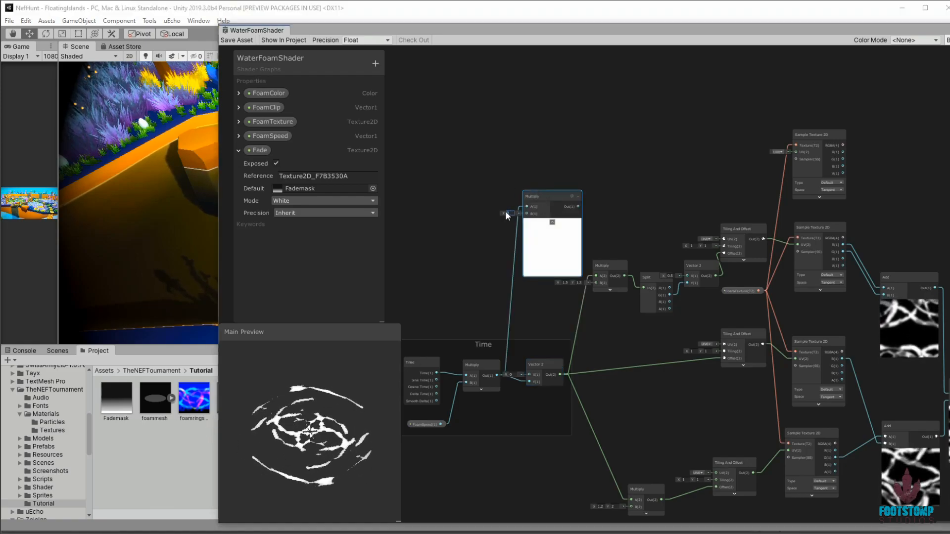
text(5)
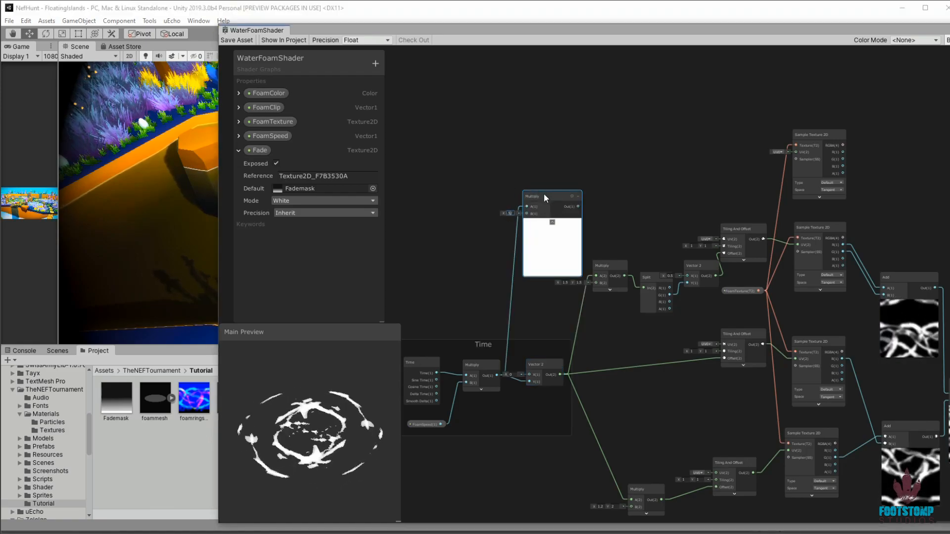
key(Return)
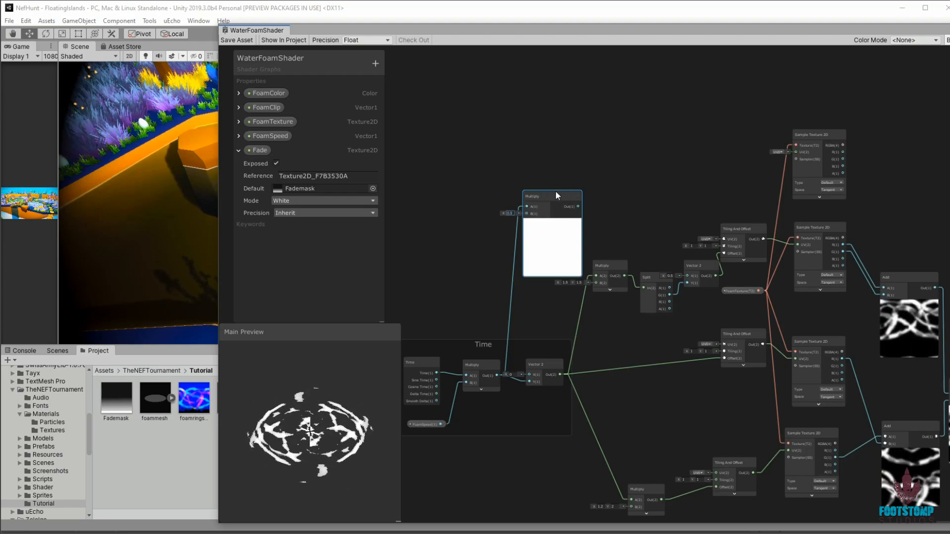
drag(559, 194, 550, 178)
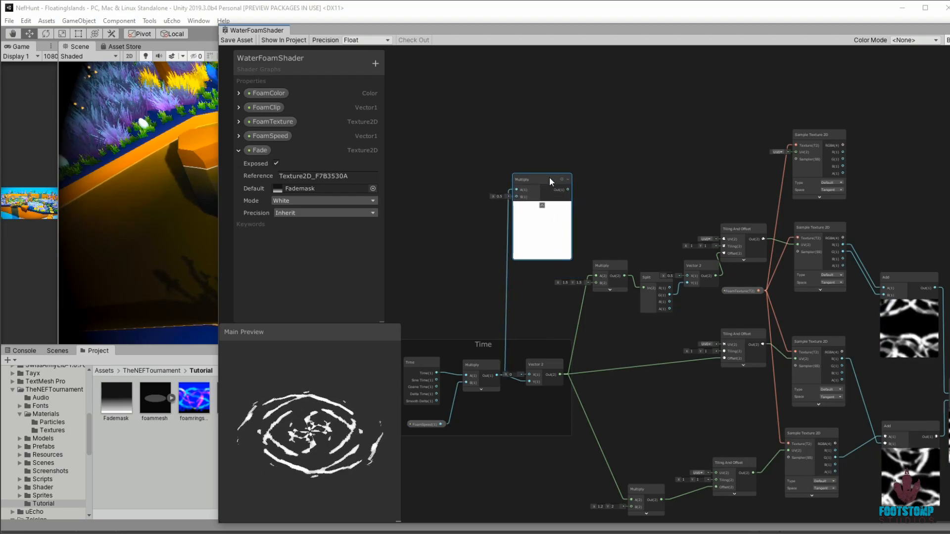
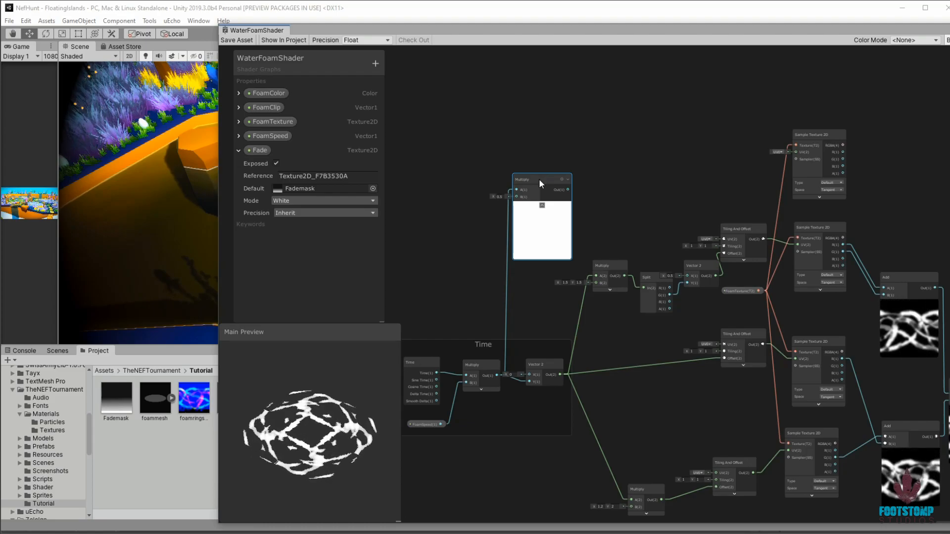
drag(544, 181, 523, 179)
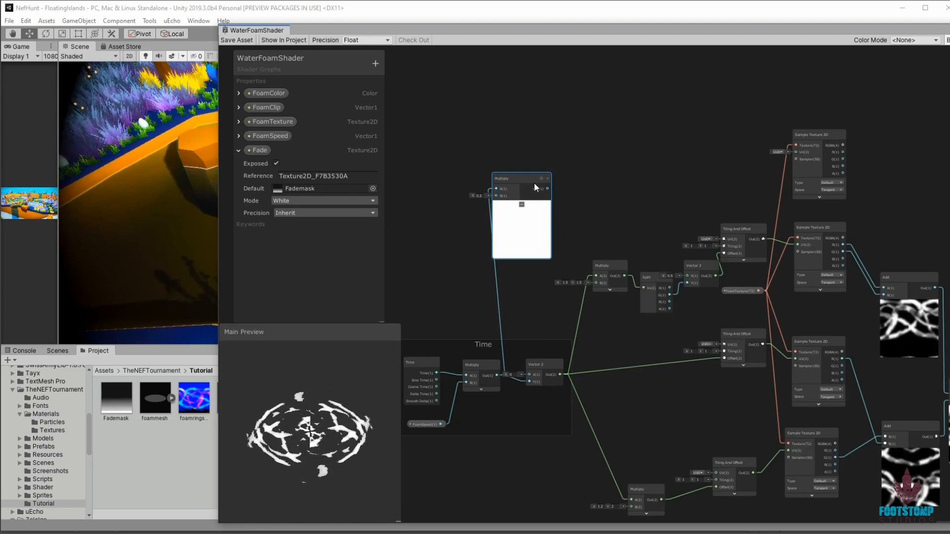
- Add a Vector 2 node with its X input fed by the new Multiply node's output
drag(547, 188, 584, 188)
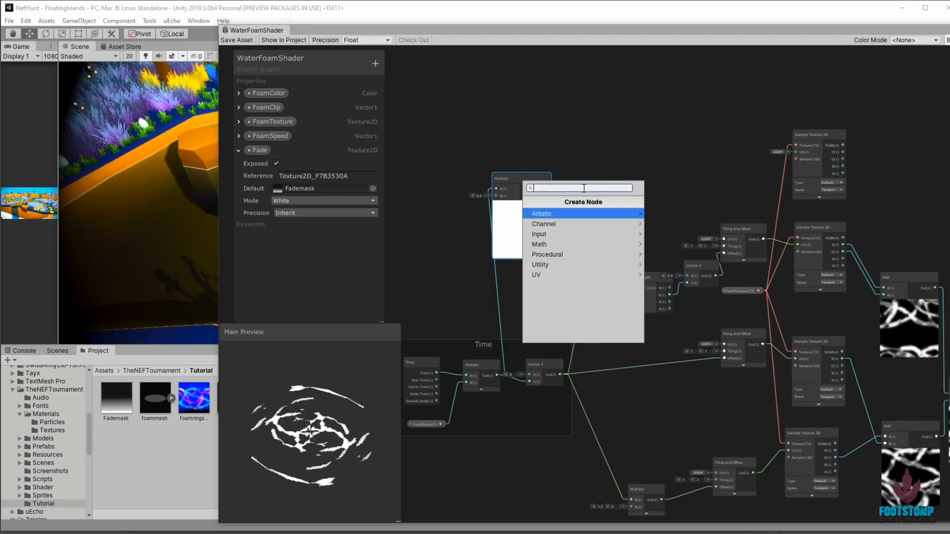
text(ve)
key(Down)
key(Down)
key(Up)
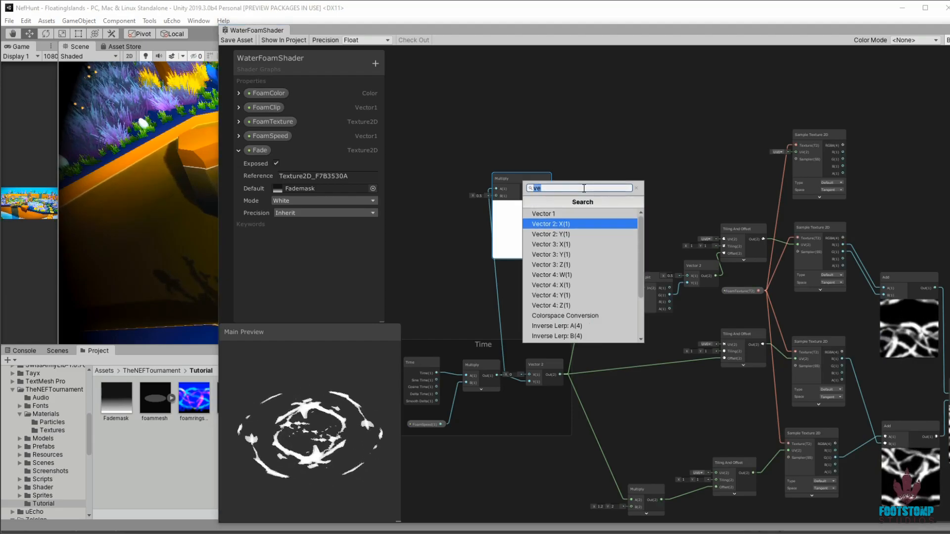
key(Return)
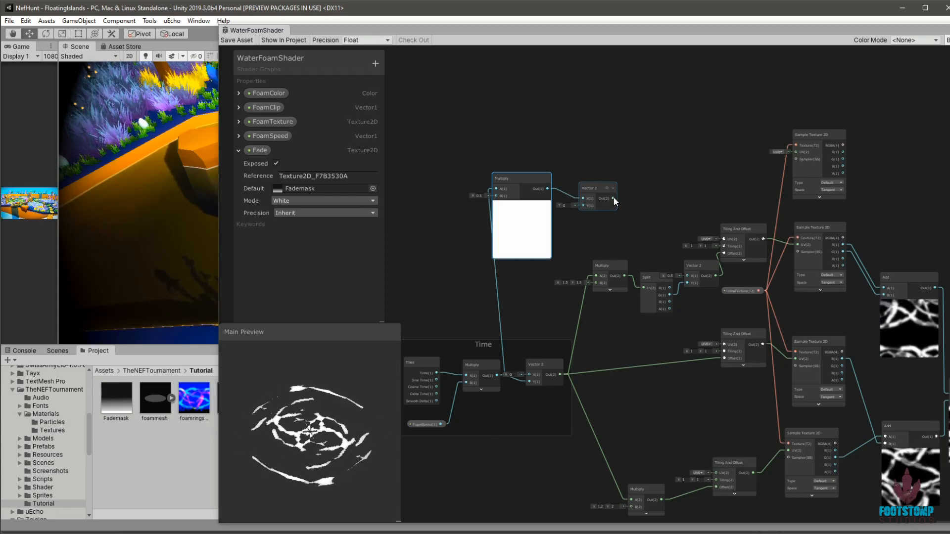
- Add a Tiling And Offset node offset by the new Vector 2, collapse its preview and connect it to the new sampler's UV
drag(614, 198, 679, 177)
text(til)
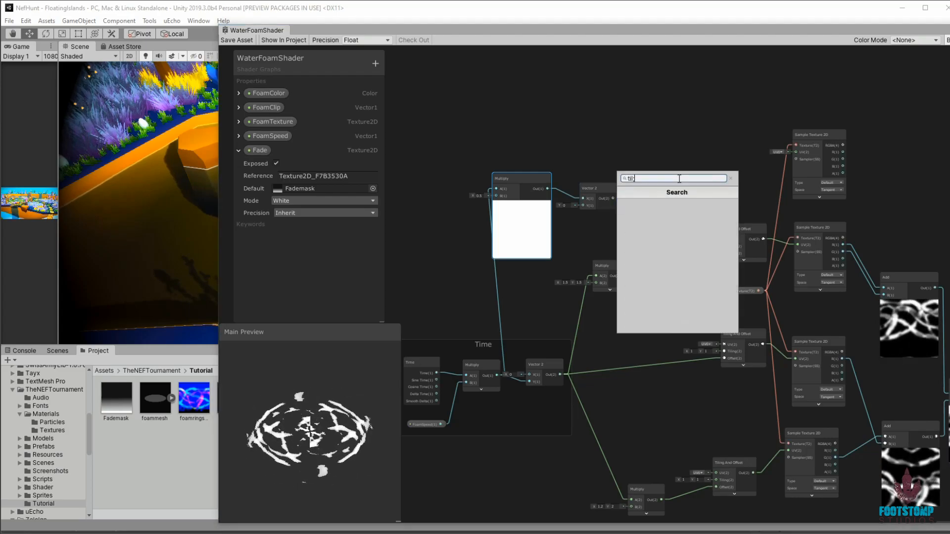
key(Down)
key(Up)
key(Return)
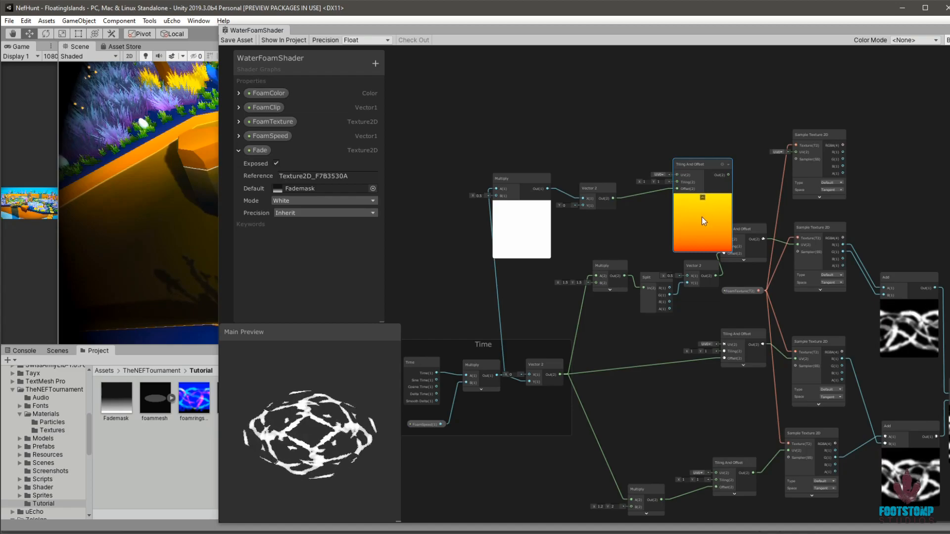
click(703, 197)
drag(714, 175, 796, 152)
click(813, 200)
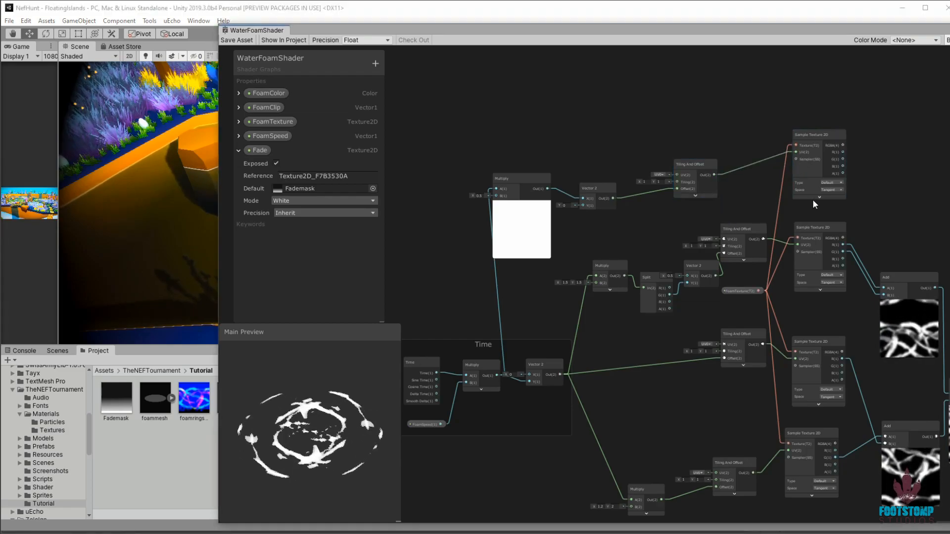
- Expand the new Sample Texture 2D node's preview and move the node up, clear of the sampler below
click(816, 198)
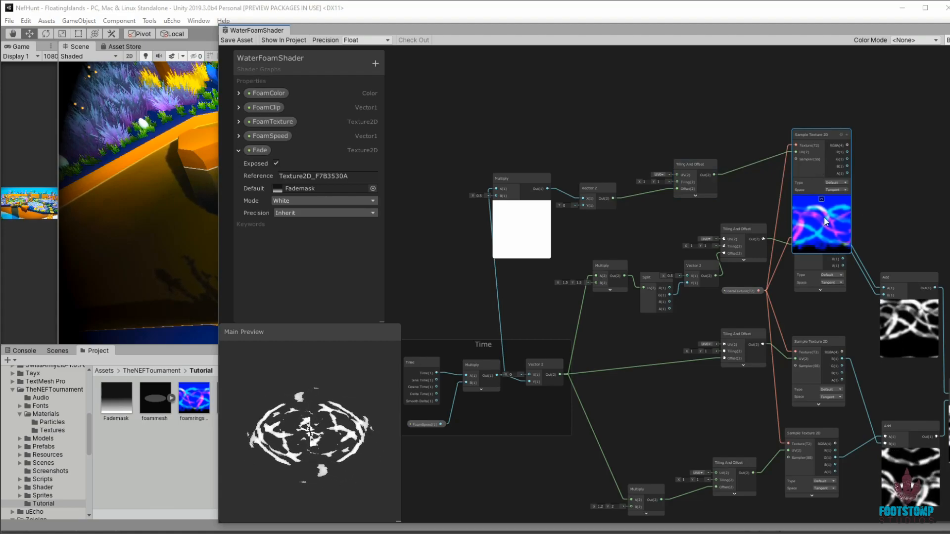
drag(808, 134, 802, 99)
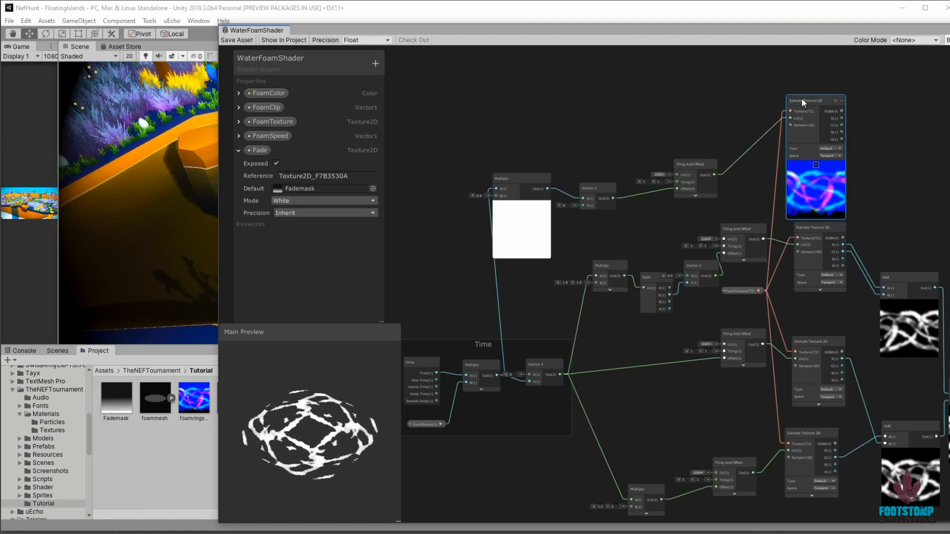
middle_drag(919, 177, 770, 173)
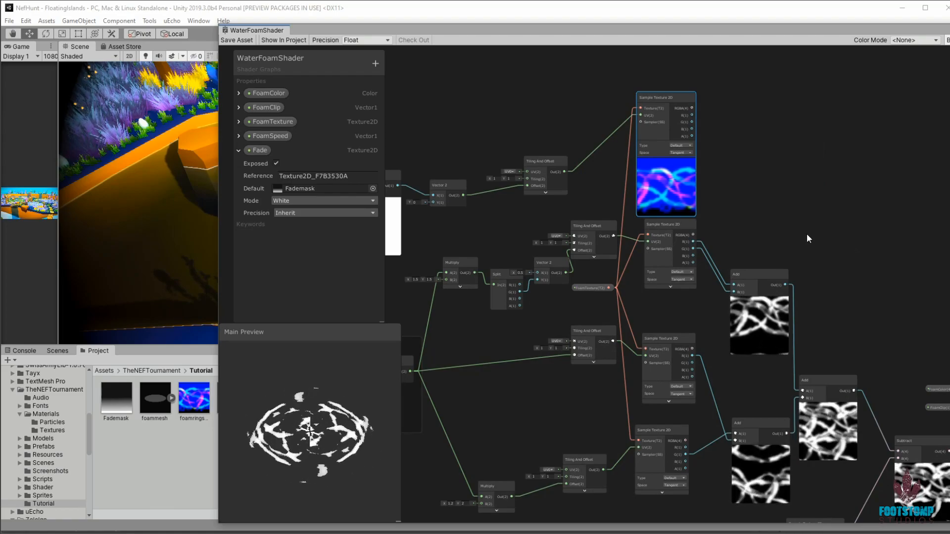
middle_drag(871, 262, 885, 249)
middle_drag(764, 152, 791, 169)
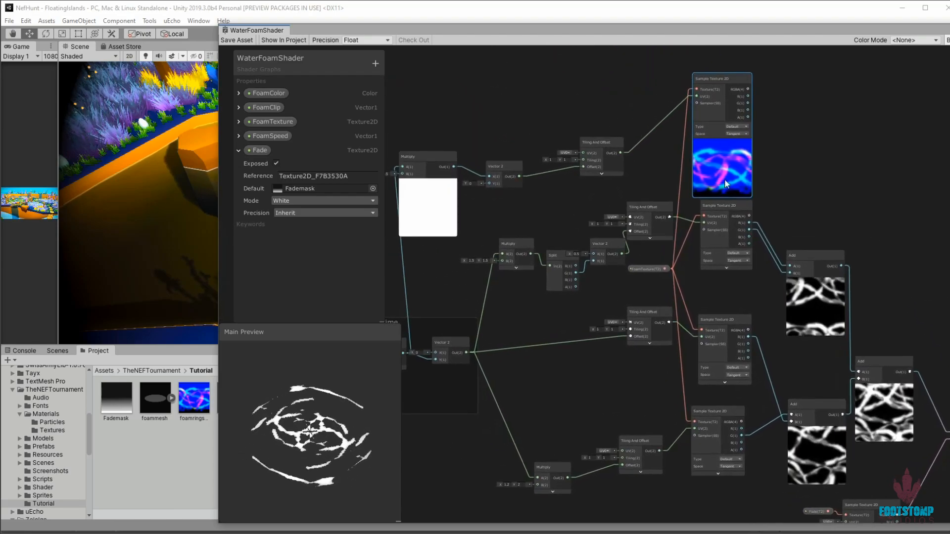
- Add a Vector1 property named MiddleSize to the shader graph
middle_drag(553, 108, 605, 150)
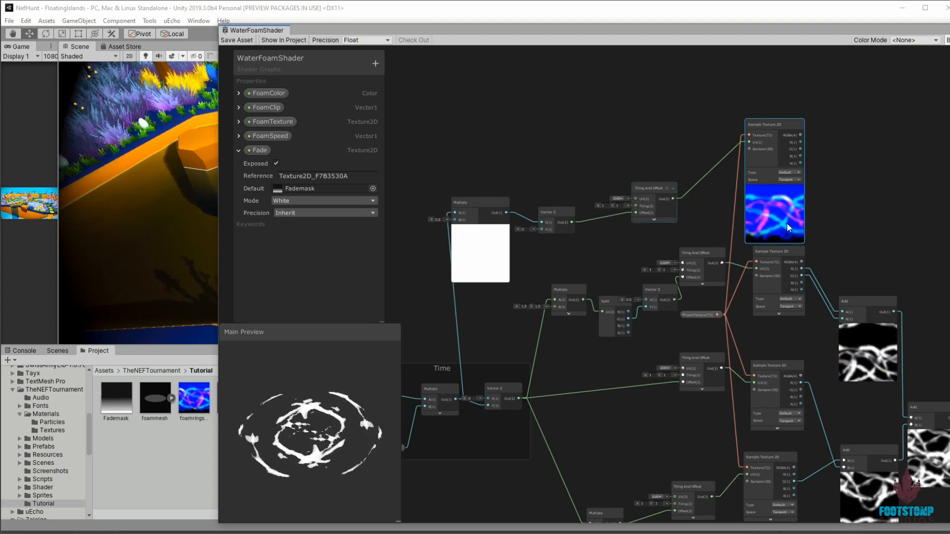
middle_drag(526, 114, 629, 130)
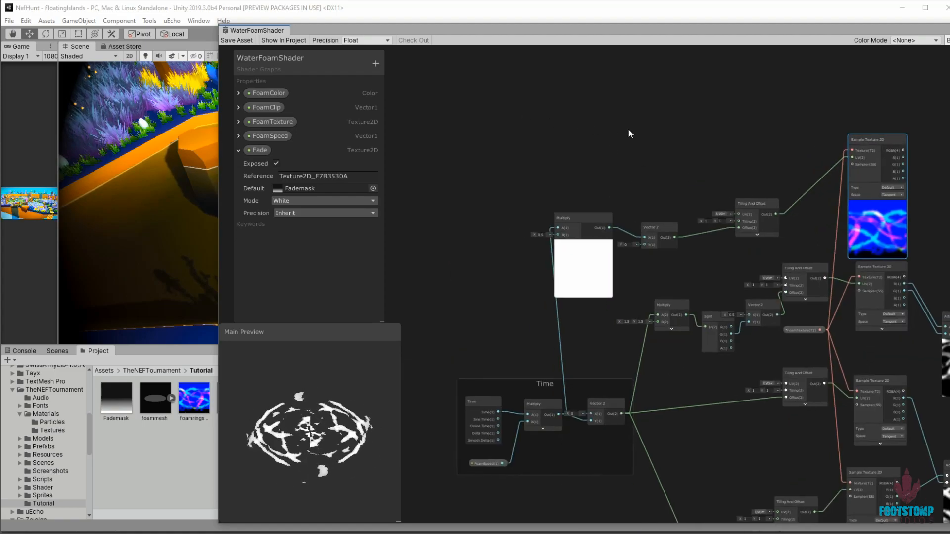
click(493, 169)
click(373, 61)
click(383, 65)
text(F)
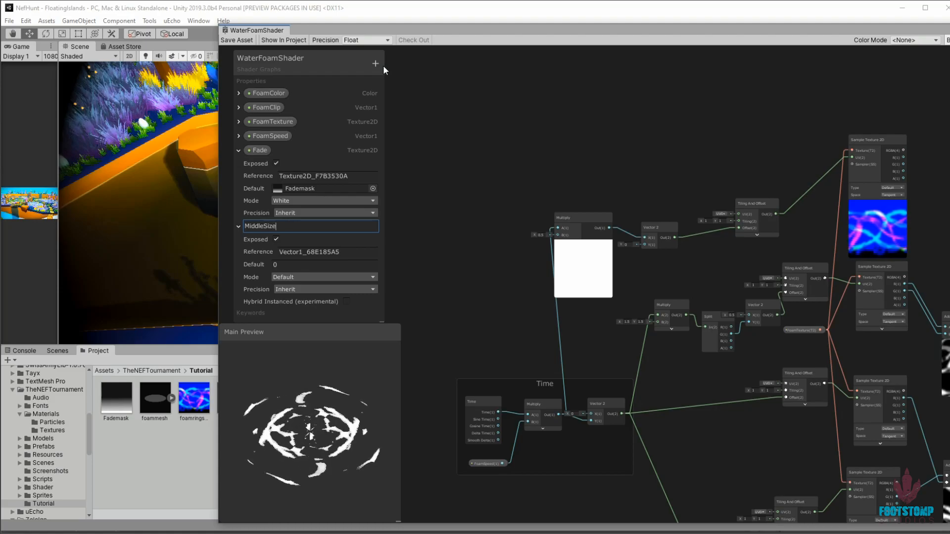
- Give the MiddleSize property a default value of 1 and set its mode to Slider
click(291, 264)
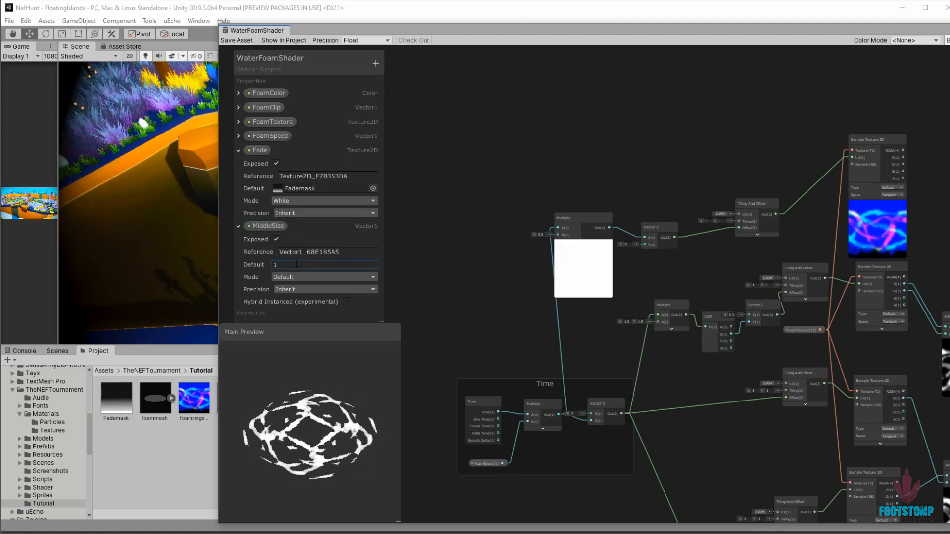
click(347, 277)
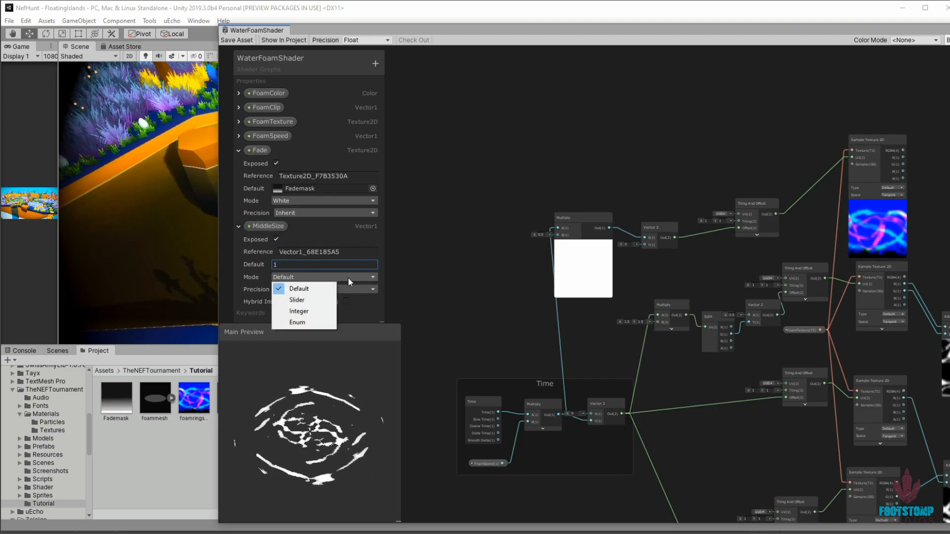
click(290, 299)
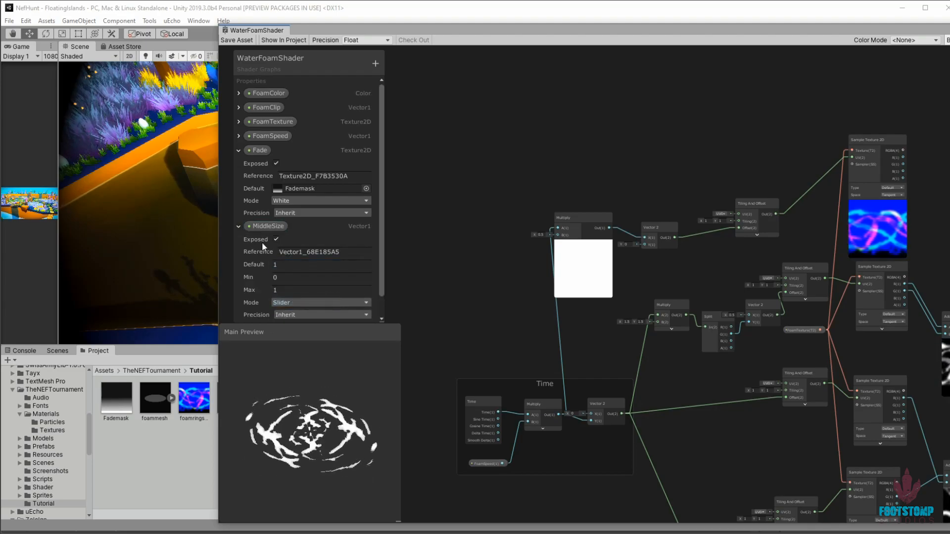
- Collapse the MiddleSize property, place it in the graph and connect it to the new Vector 2 node's Y input
click(238, 226)
drag(254, 226, 643, 245)
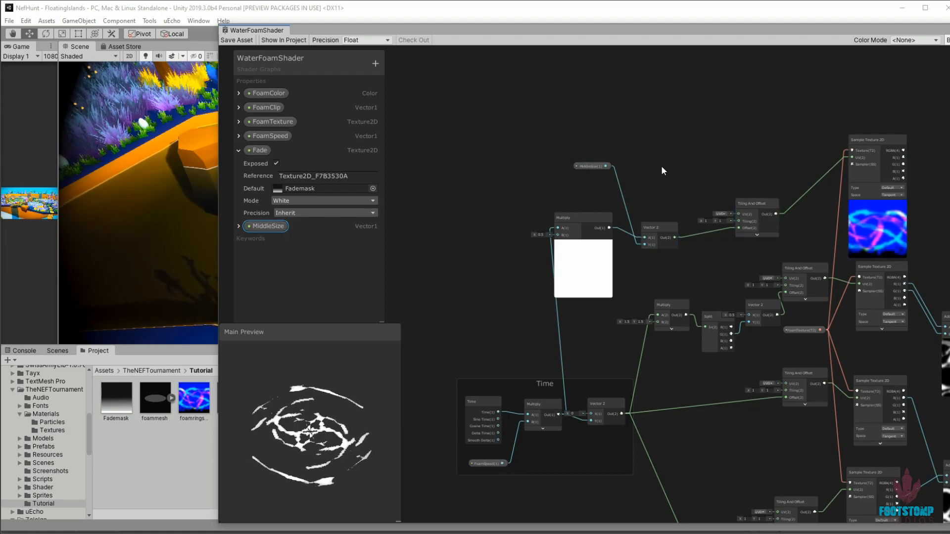
- Try a MiddleSize default value of .51 to preview its effect and set it back to 1
click(239, 226)
click(273, 264)
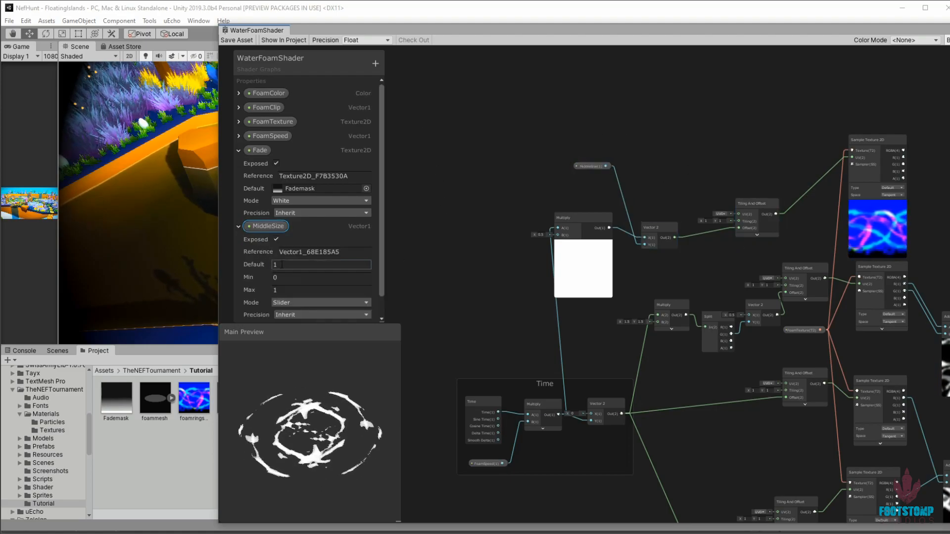
text(.5)
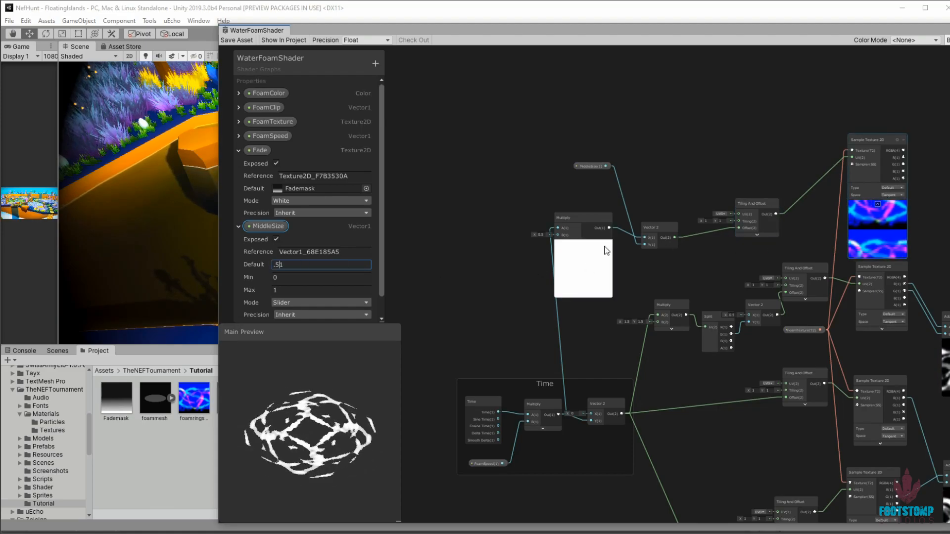
drag(292, 265, 263, 260)
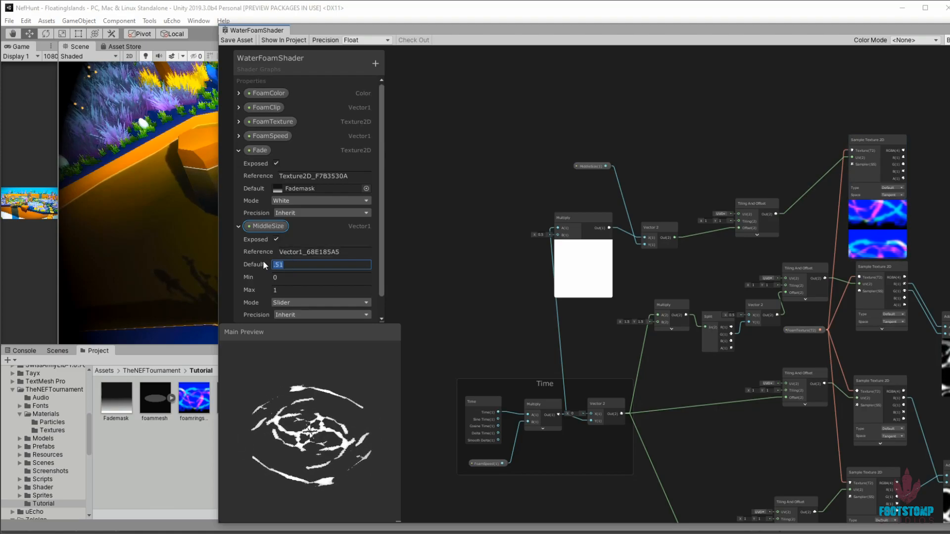
text(1)
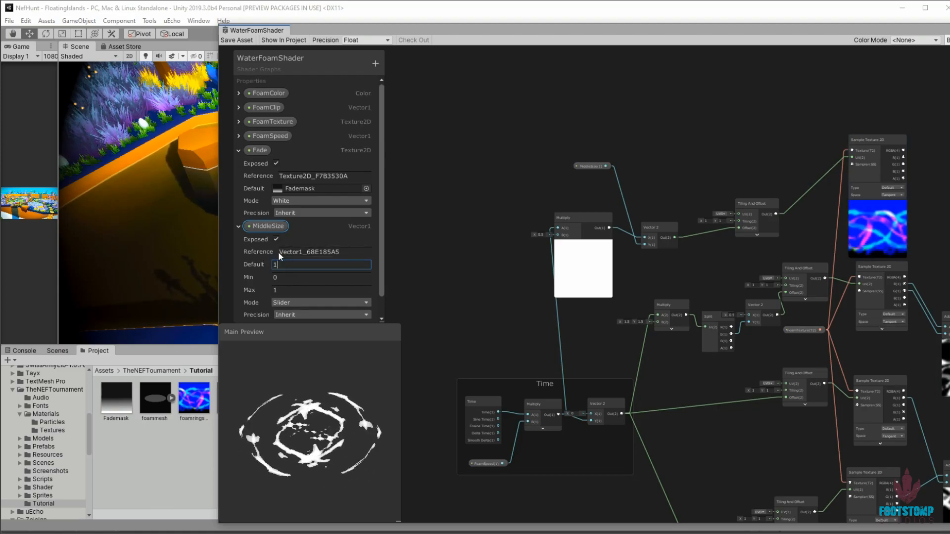
click(464, 157)
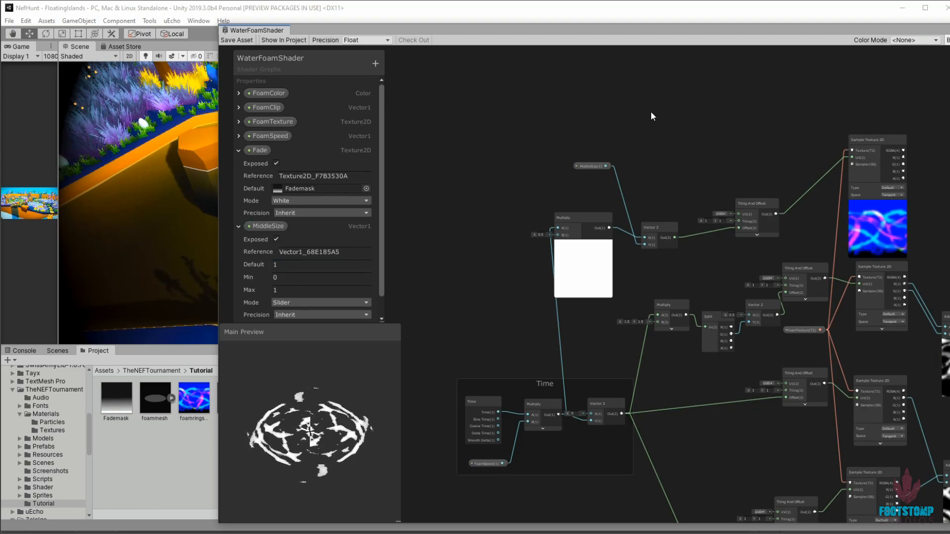
- Shift the Multiply node with the open preview slightly closer to the Vector 2 node it feeds
drag(590, 217, 594, 222)
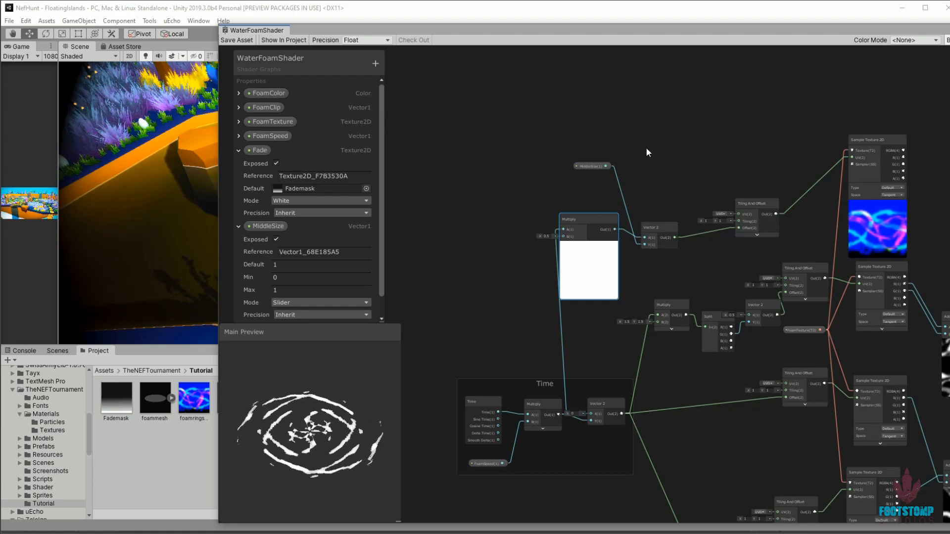
drag(593, 218, 599, 218)
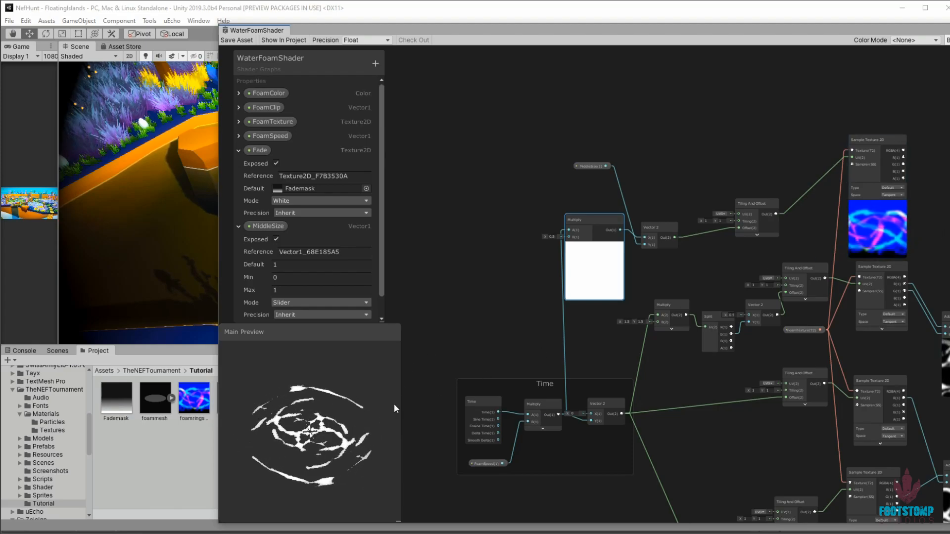
- Add a Rectangle node in the empty space above the MiddleSize property node
middle_drag(616, 137, 488, 179)
middle_drag(529, 134, 521, 146)
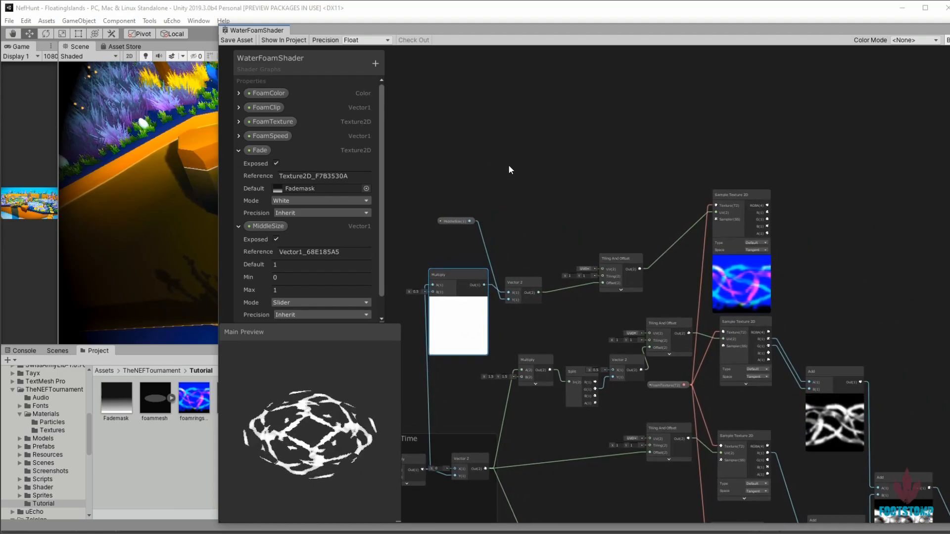
middle_drag(569, 148, 588, 174)
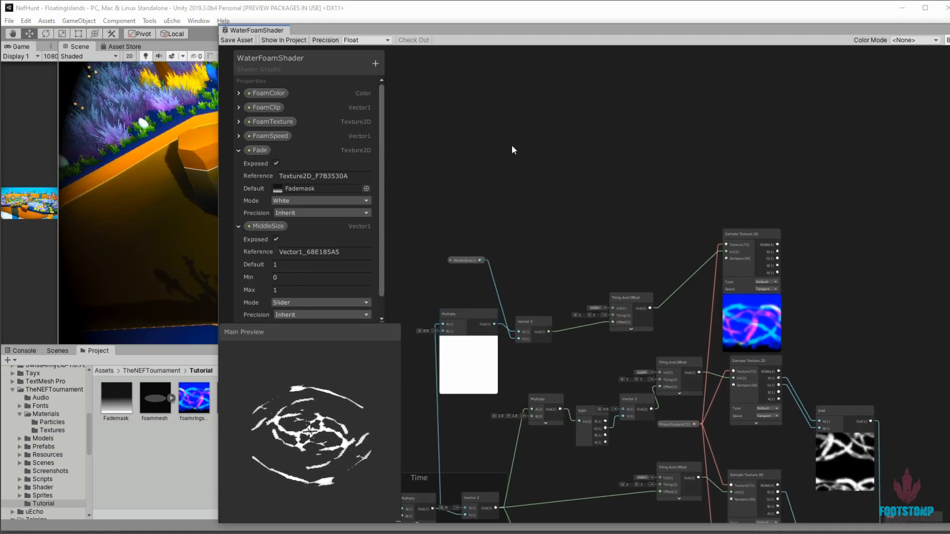
key(space)
text(re)
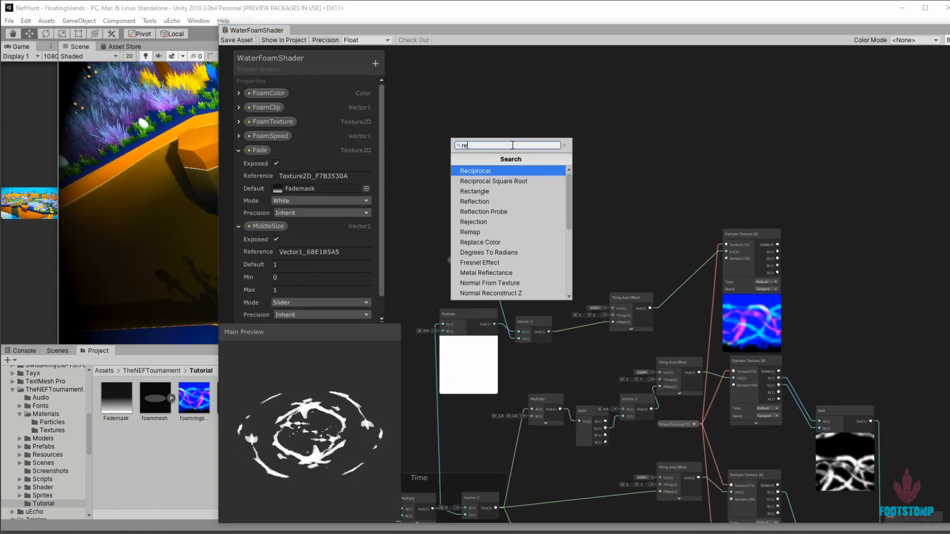
text(ct)
key(Return)
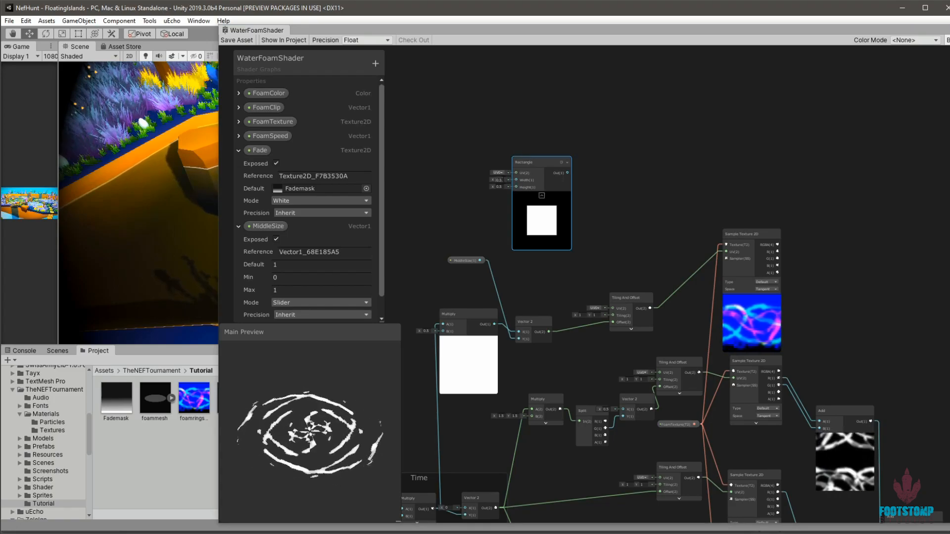
- Set the Rectangle node's width to 1 and height to 0.5, and move the node slightly aside
click(497, 180)
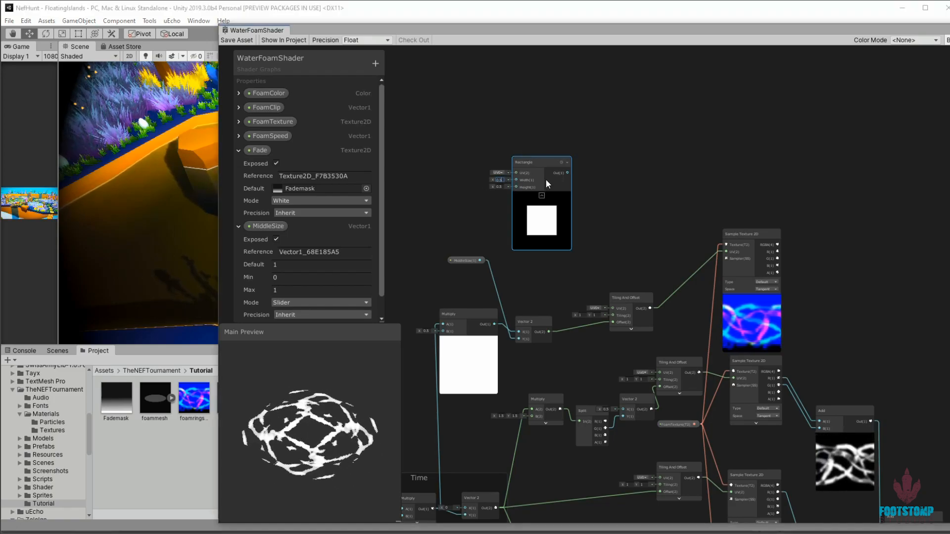
text(1)
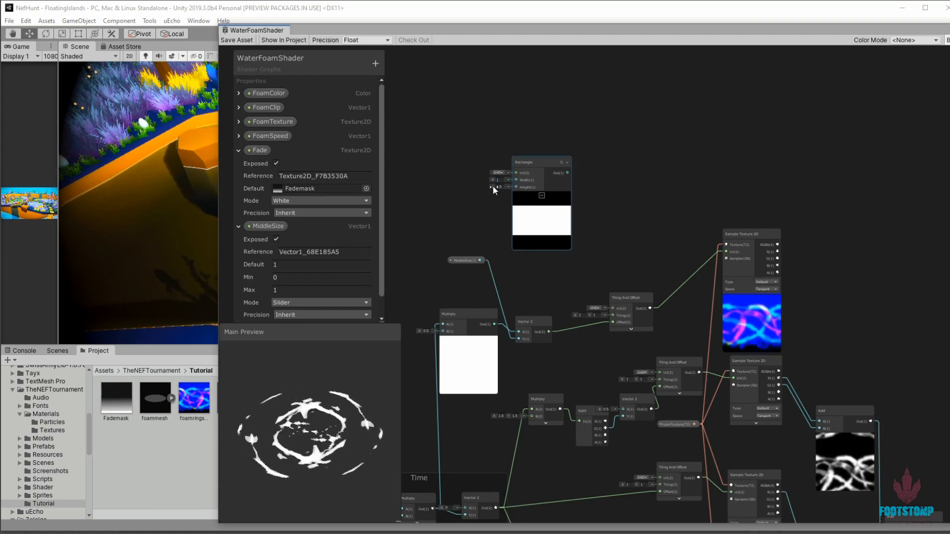
drag(493, 187, 492, 187)
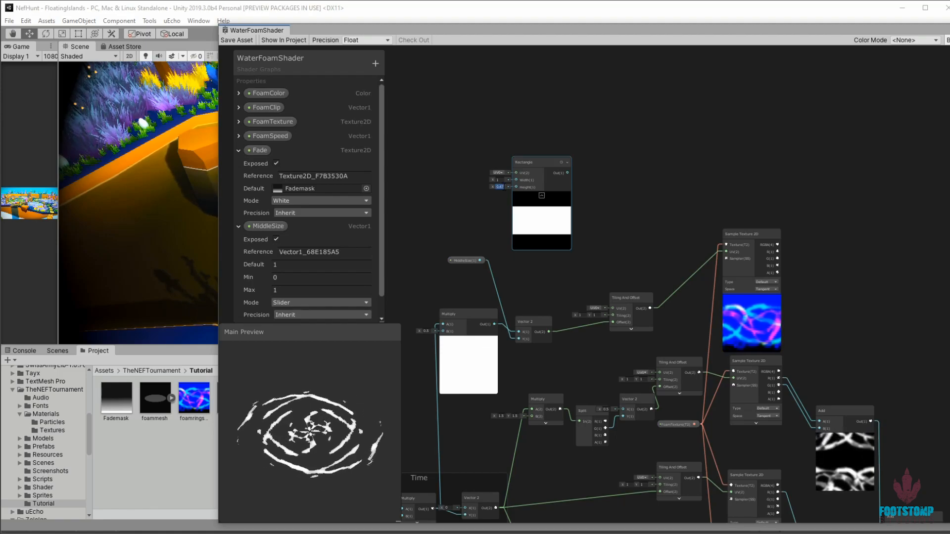
text(.5)
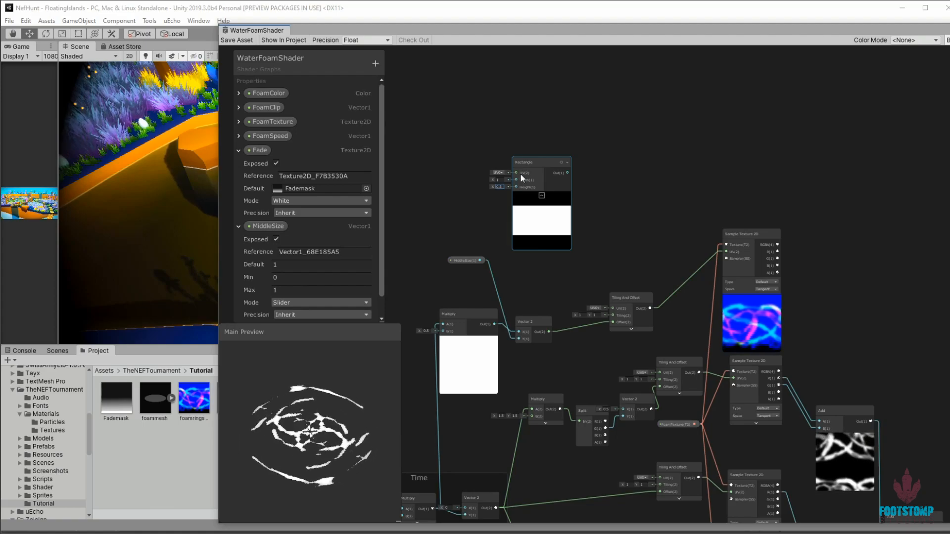
drag(542, 161, 558, 164)
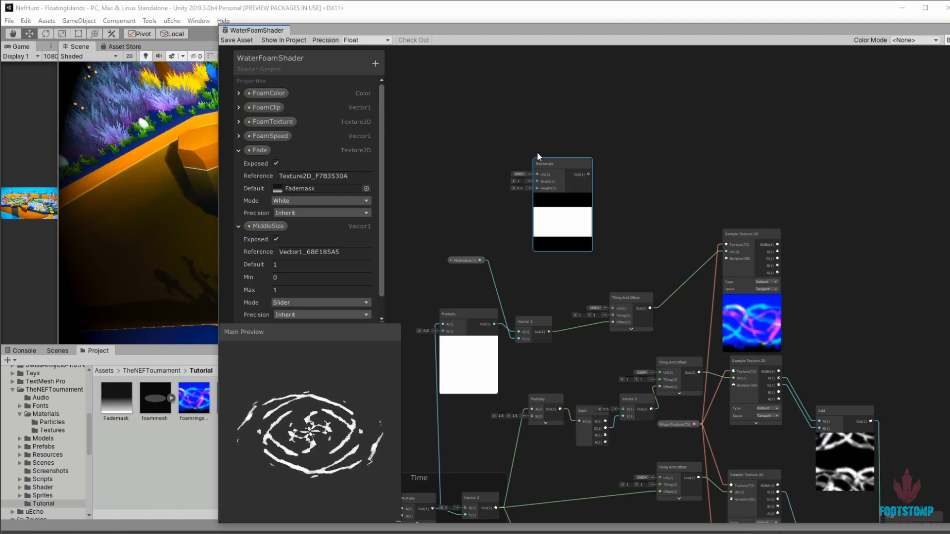
drag(563, 165, 566, 159)
- Add a Tiling And Offset node beside the Rectangle node, collapse its preview and connect its output to the Rectangle's UV input
middle_drag(468, 176, 512, 172)
key(space)
text(tili)
key(Return)
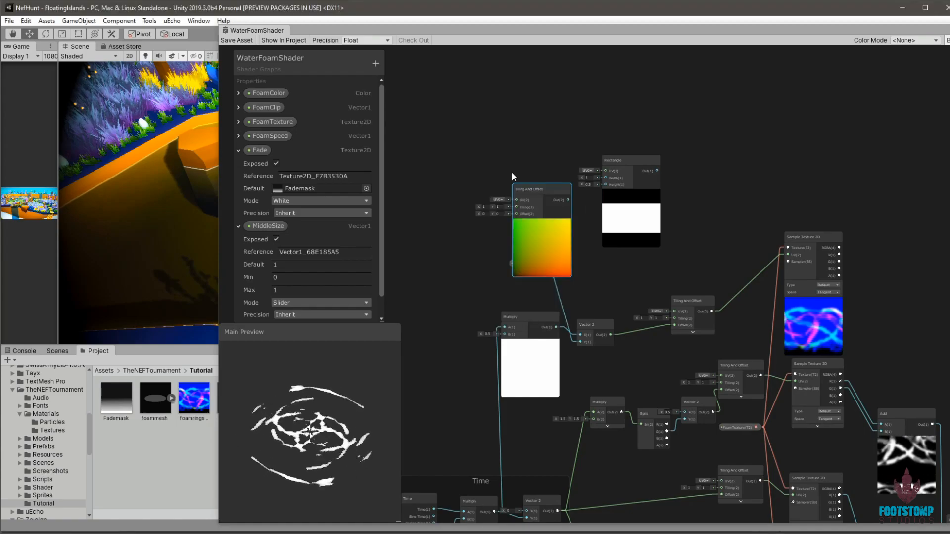
click(542, 222)
drag(539, 191, 599, 171)
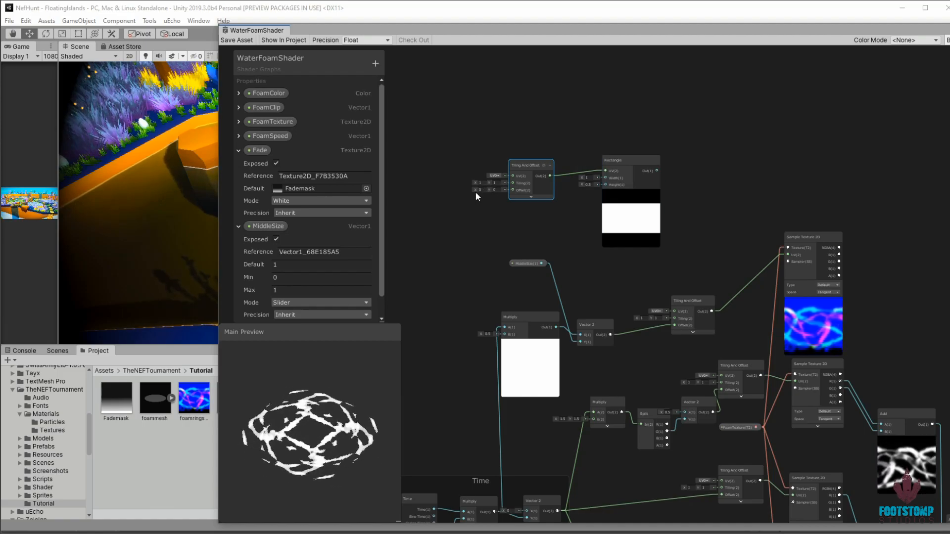
- Adjust the new Tiling And Offset node's Y offset to about 0.25 so the rectangle fills the lower half of its preview
drag(476, 189, 477, 189)
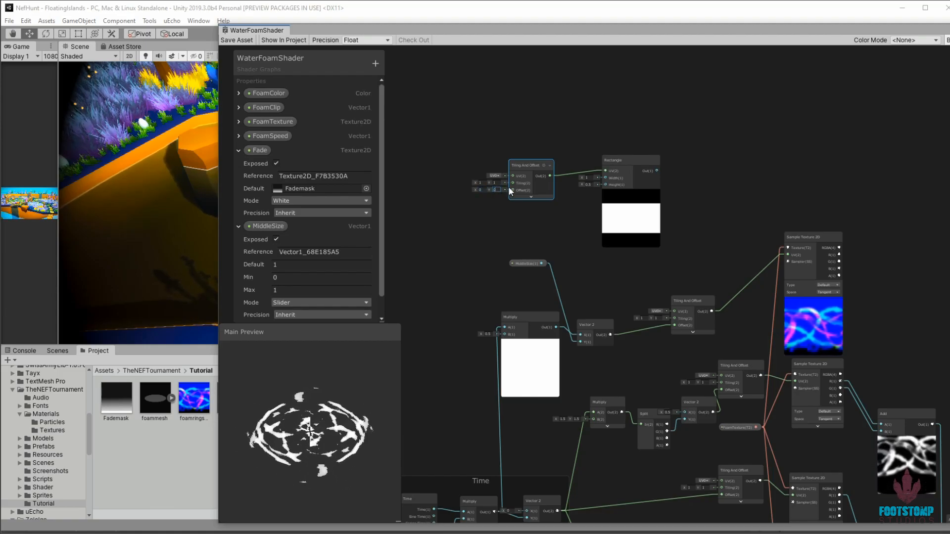
text(.5)
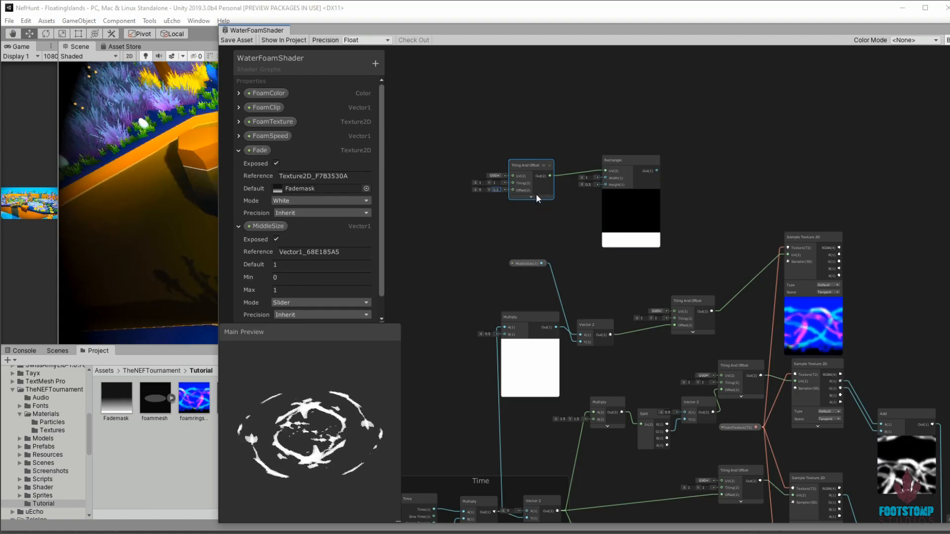
click(519, 205)
drag(489, 189, 485, 191)
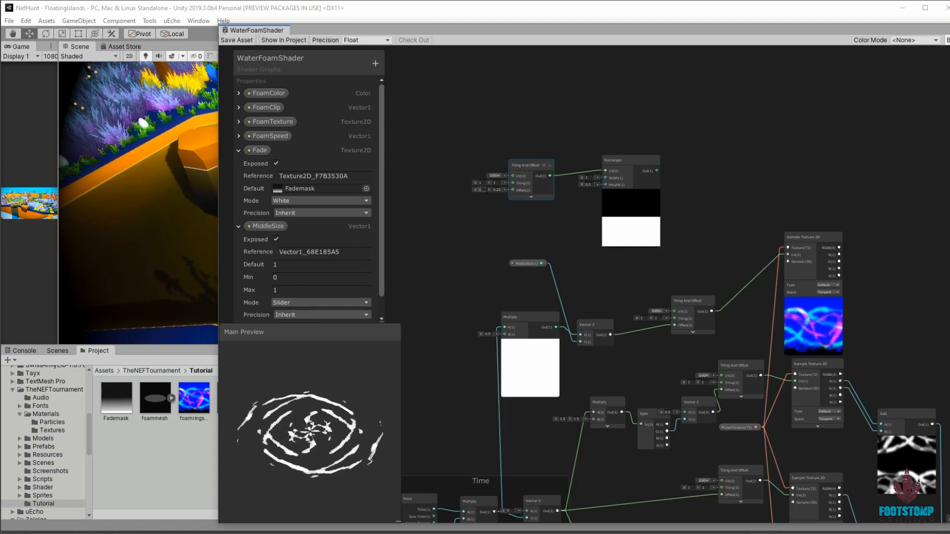
- Move the Rectangle node above the uppermost Sample Texture 2D node and bring its Tiling And Offset node closer
drag(629, 162, 805, 139)
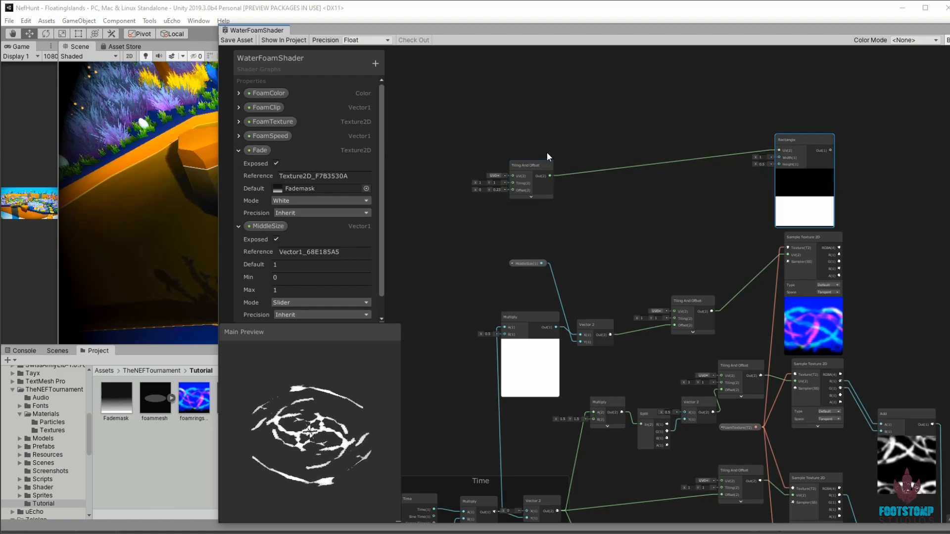
drag(536, 164, 641, 161)
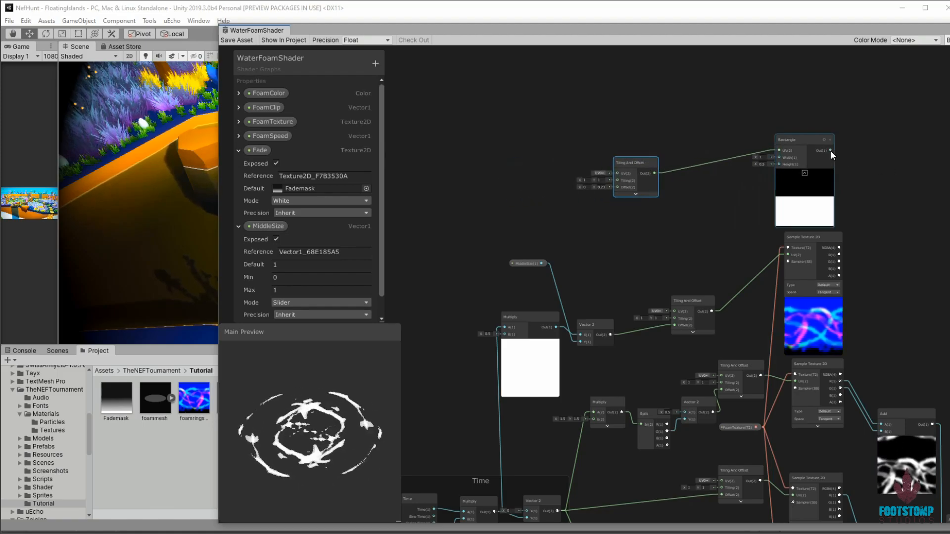
- Add a Subtract node with the uppermost Sample Texture 2D's B output as input A and the Rectangle's output as input B
key(space)
text(subtract)
key(Return)
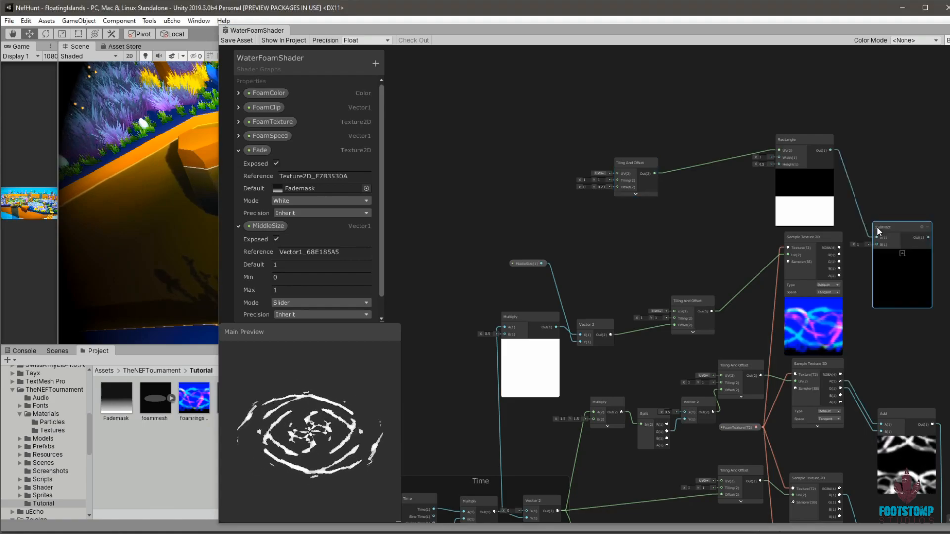
drag(840, 269, 877, 238)
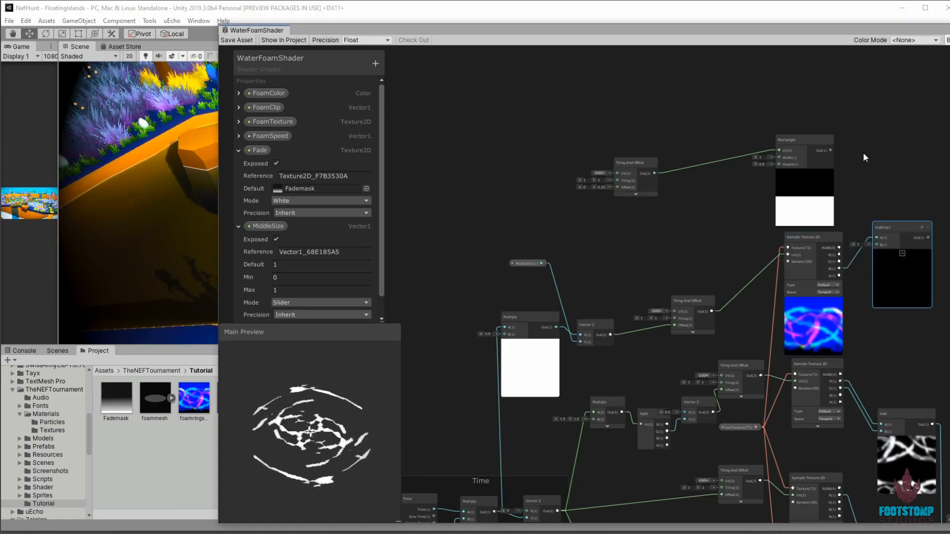
drag(831, 151, 877, 245)
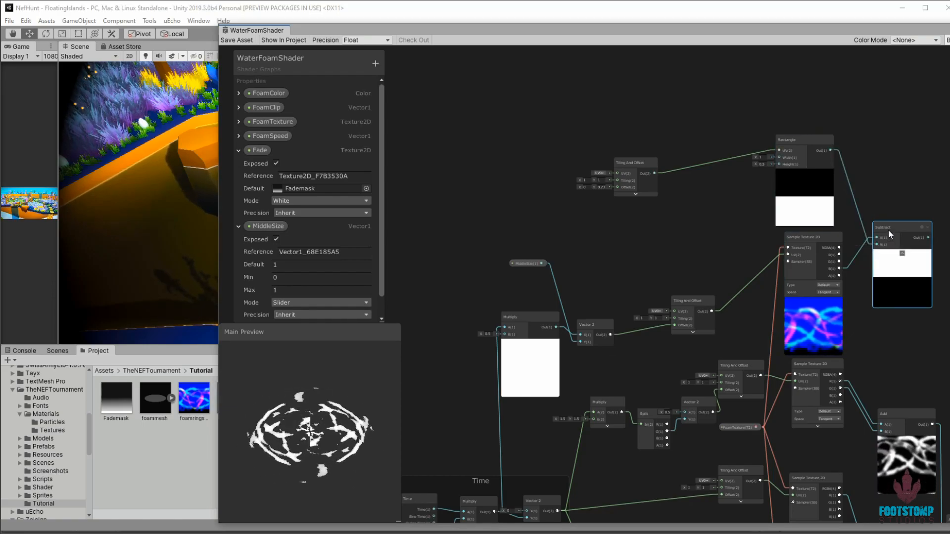
- Reposition the Rectangle node and its Tiling And Offset node, and lower the rectangle's height to about 0.49
middle_drag(882, 150, 803, 190)
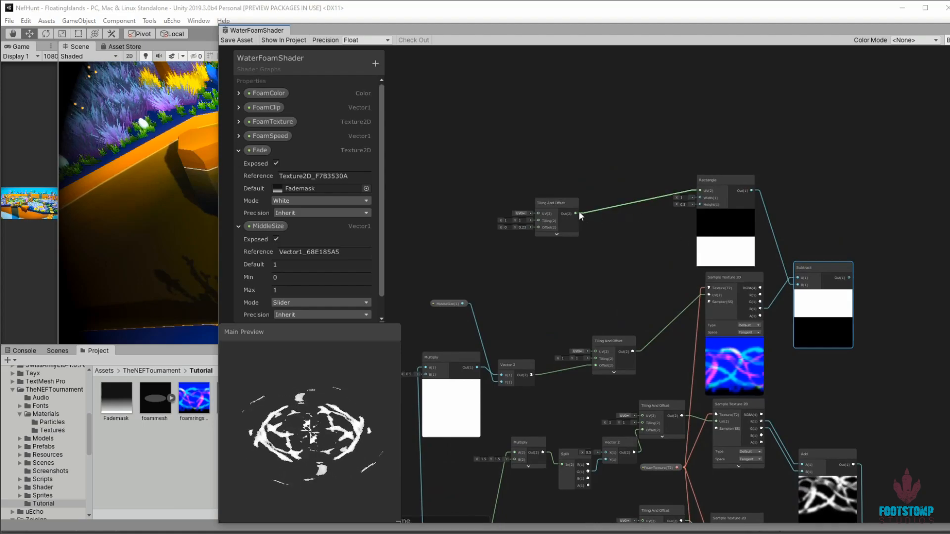
drag(559, 204, 592, 198)
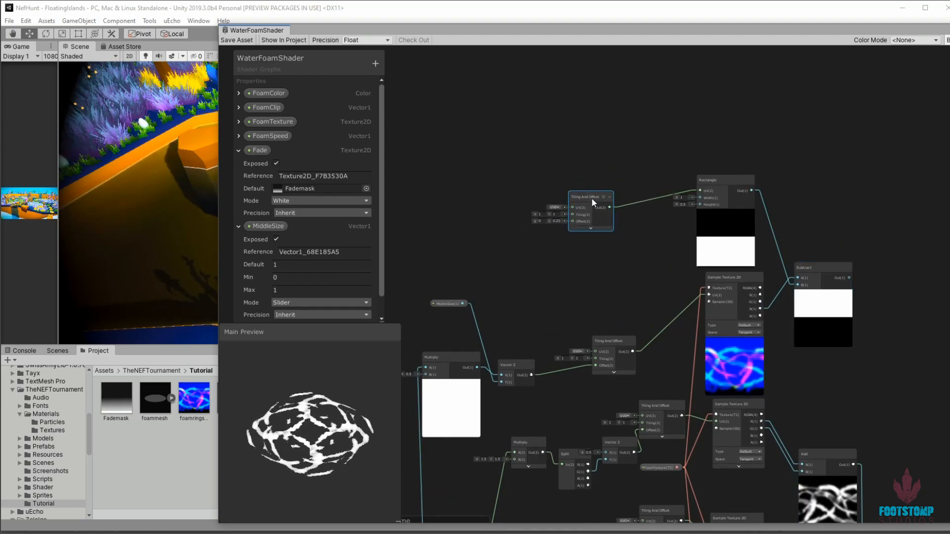
drag(591, 197, 567, 192)
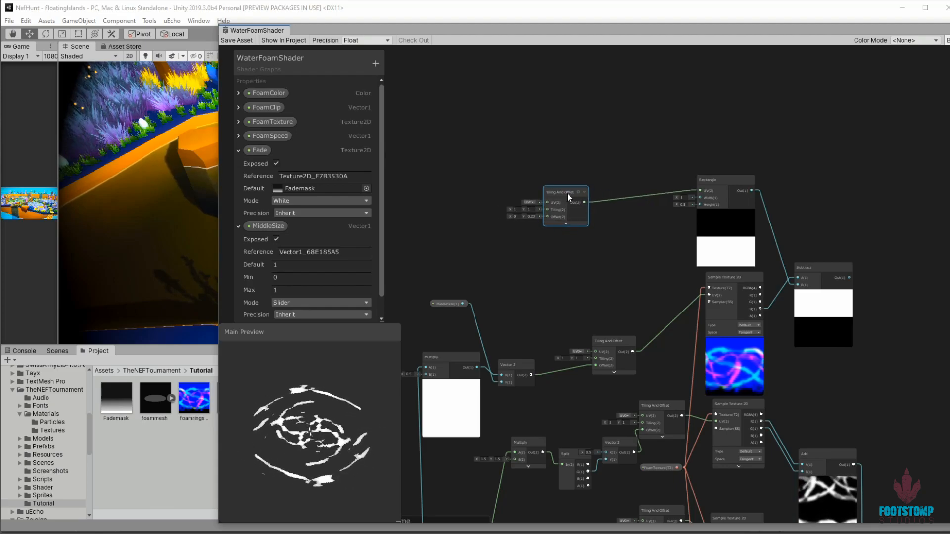
mouse_move(714, 188)
mouse_down()
mouse_move(674, 180)
mouse_move(722, 177)
mouse_up()
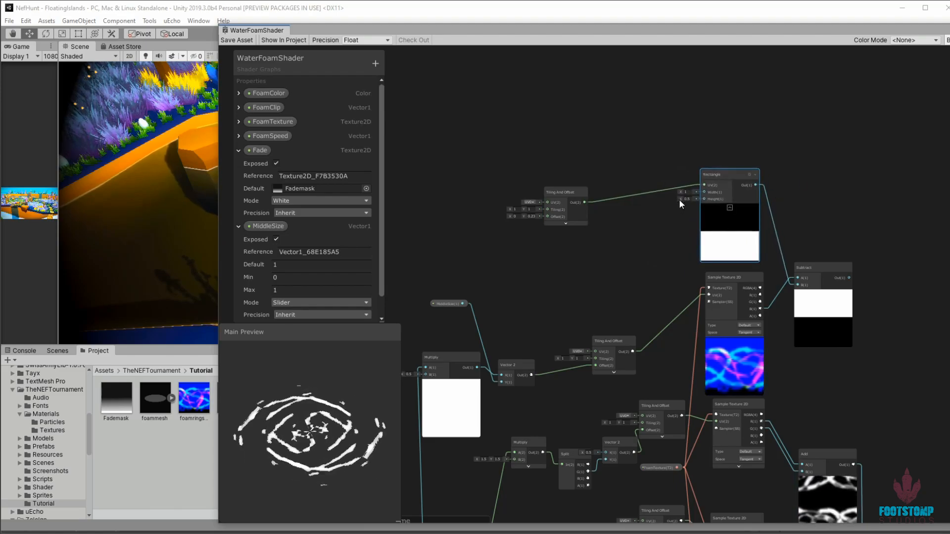
mouse_move(680, 197)
mouse_down()
mouse_move(670, 197)
mouse_move(678, 201)
mouse_up()
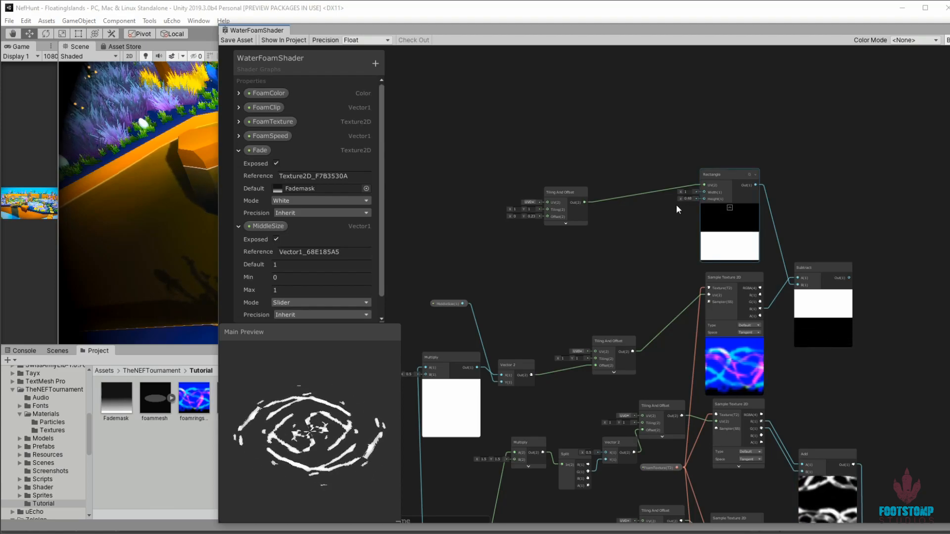
- Set the MiddleSize property's default value to 0.5
click(274, 264)
text(.5)
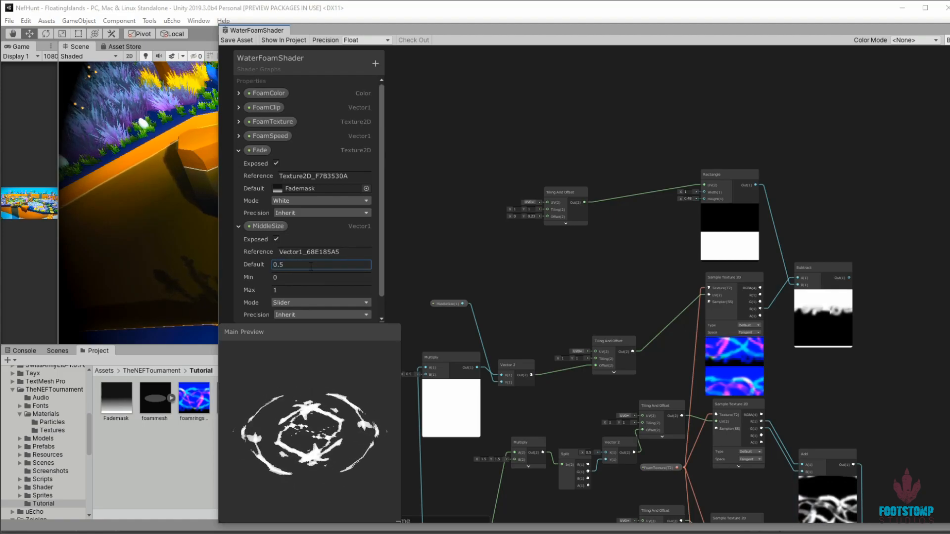
key(Return)
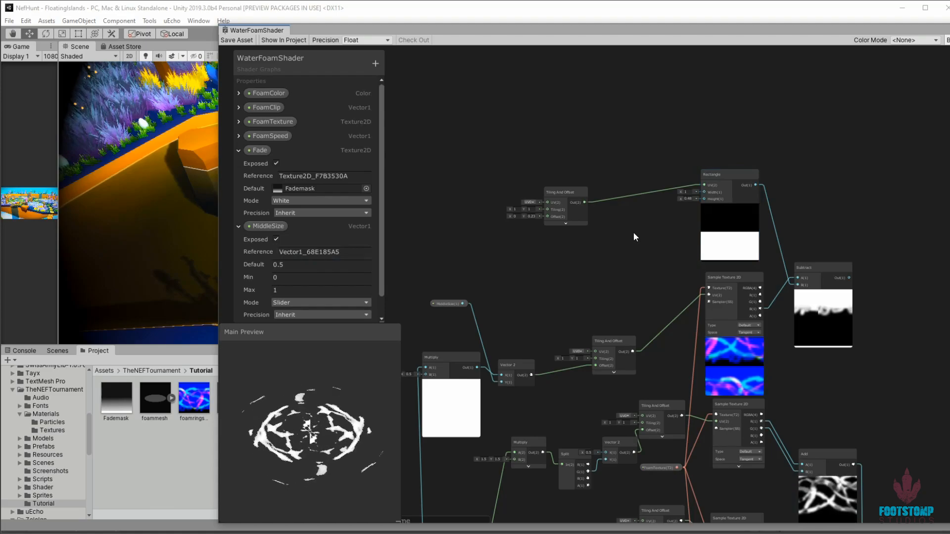
- Try different Y offsets for the rectangle, return to about 0.25 and move its Tiling And Offset node slightly
drag(524, 216, 582, 216)
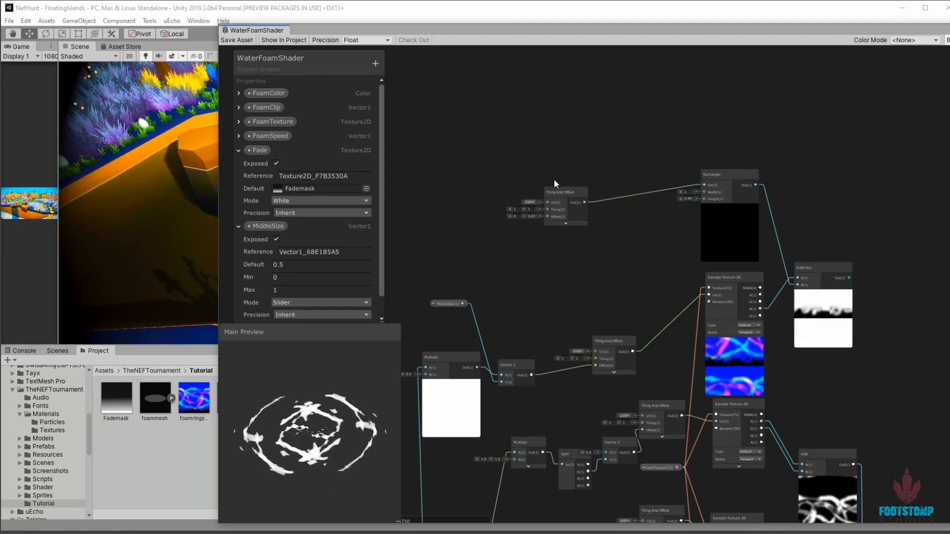
drag(564, 191, 525, 204)
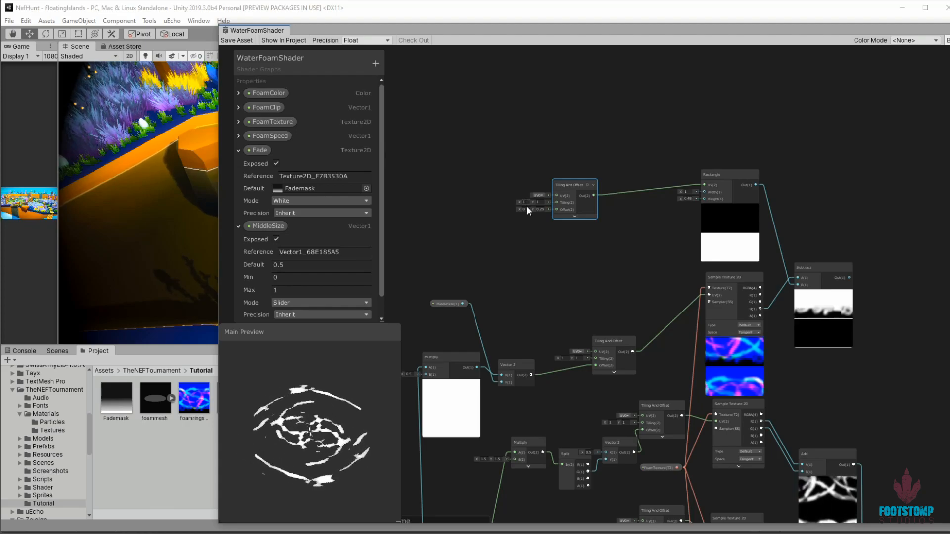
- Set the Rectangle node's height to 0.5
click(687, 198)
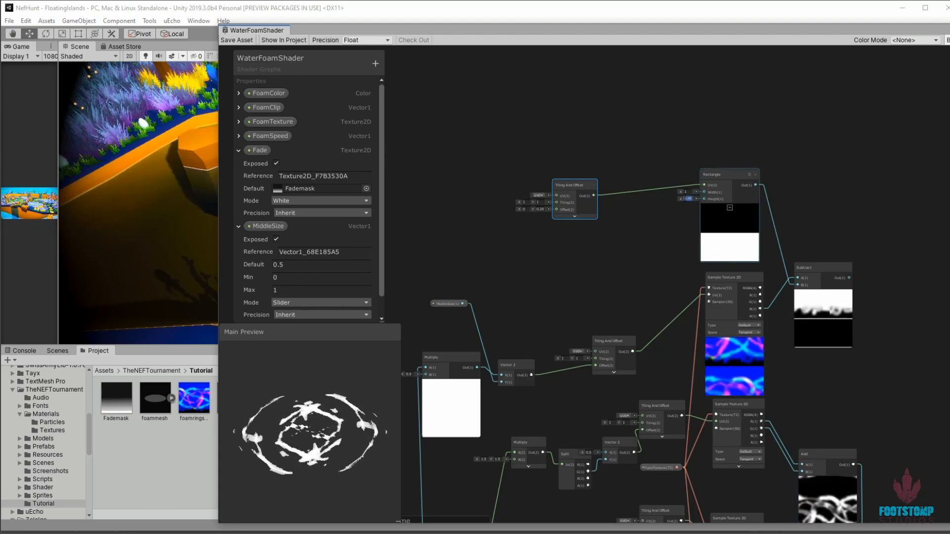
text(0.5)
click(671, 245)
drag(818, 267, 827, 268)
key(ctrl+z)
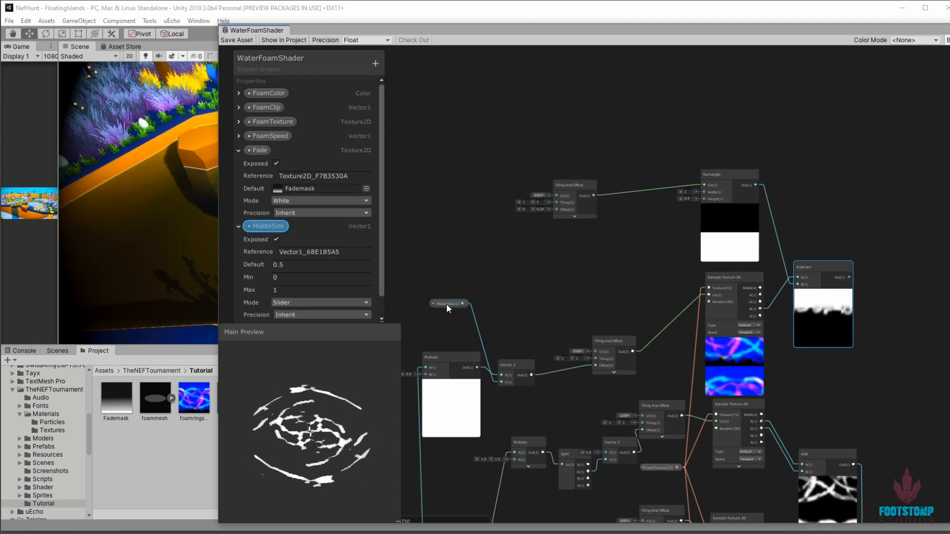
- Add a One Minus node fed by the MiddleSize property and place it below the rectangle's Tiling And Offset node
click(307, 265)
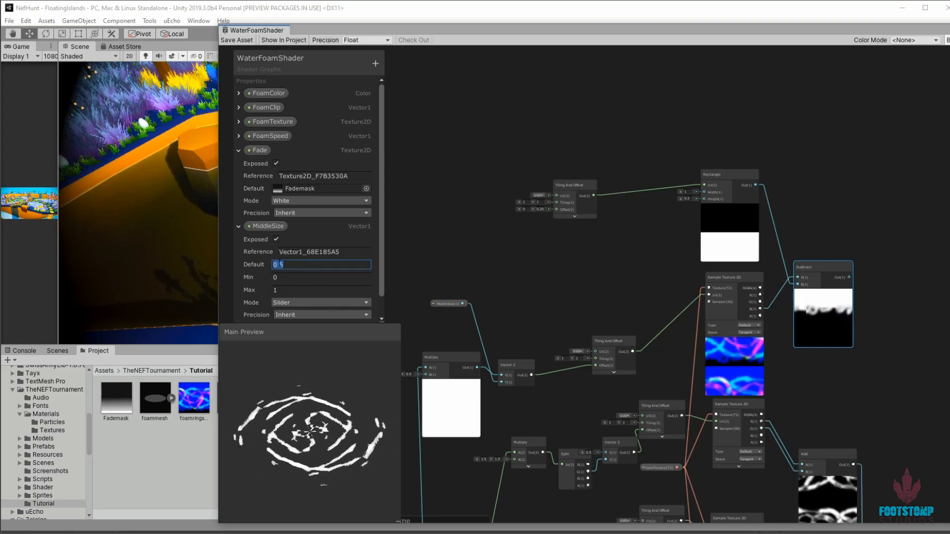
drag(464, 303, 499, 225)
text(one)
key(Return)
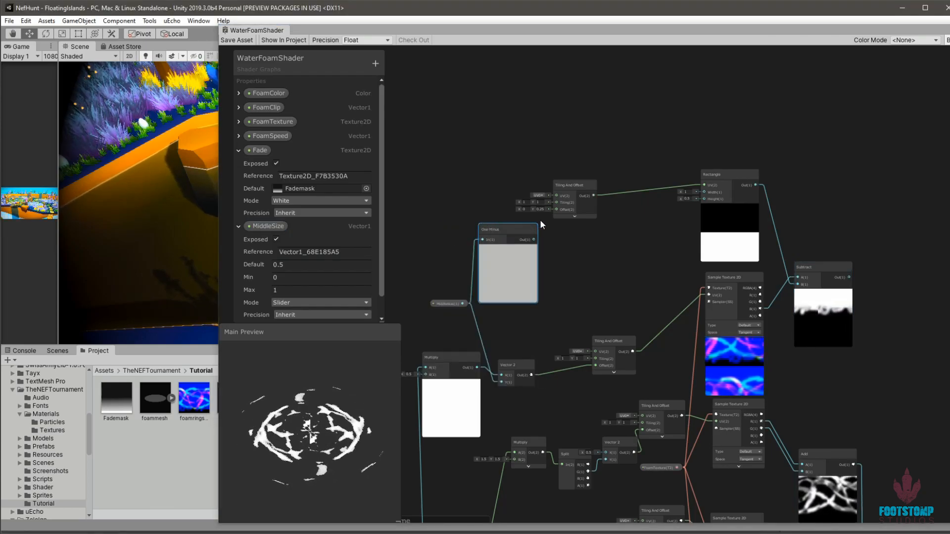
drag(512, 227, 473, 200)
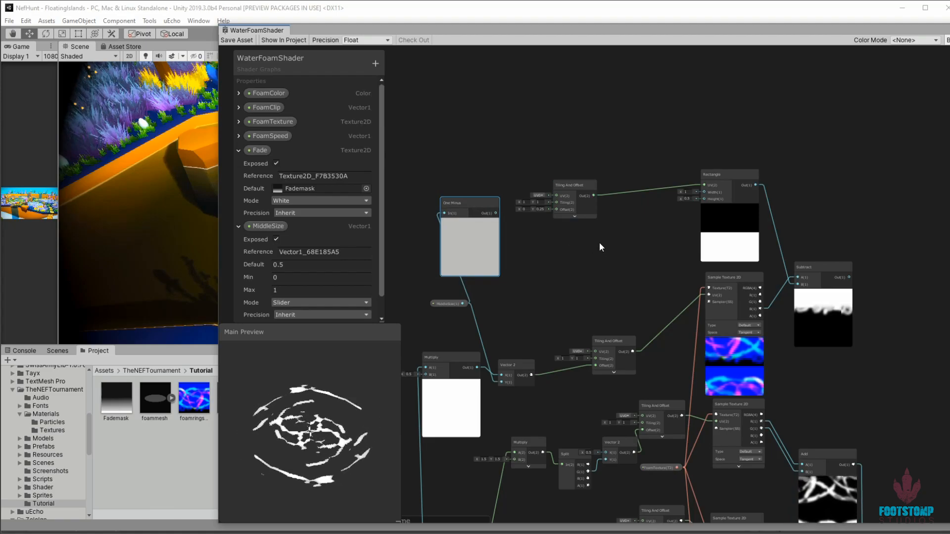
middle_drag(589, 242, 569, 240)
drag(450, 203, 562, 244)
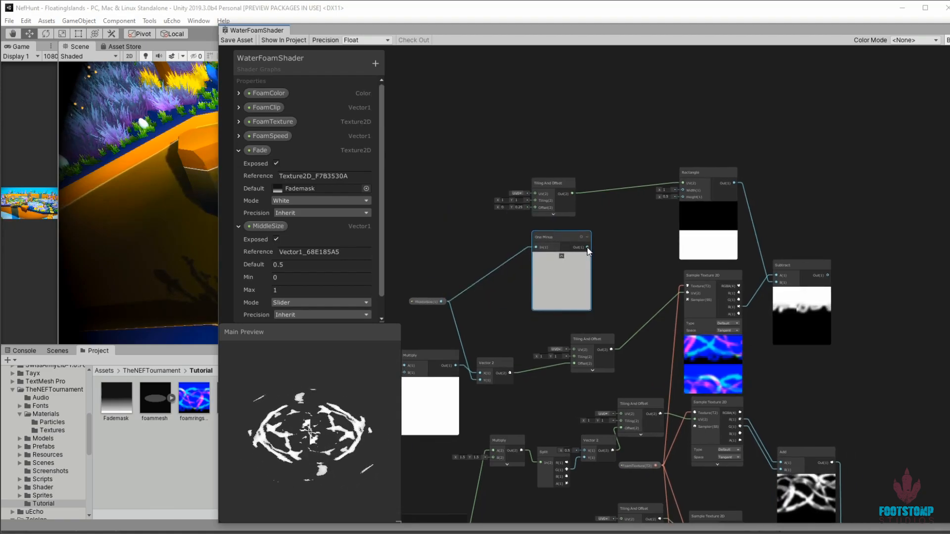
- Add a Multiply node with the One Minus output as input A and connect its output to the Rectangle's height
drag(609, 248, 609, 248)
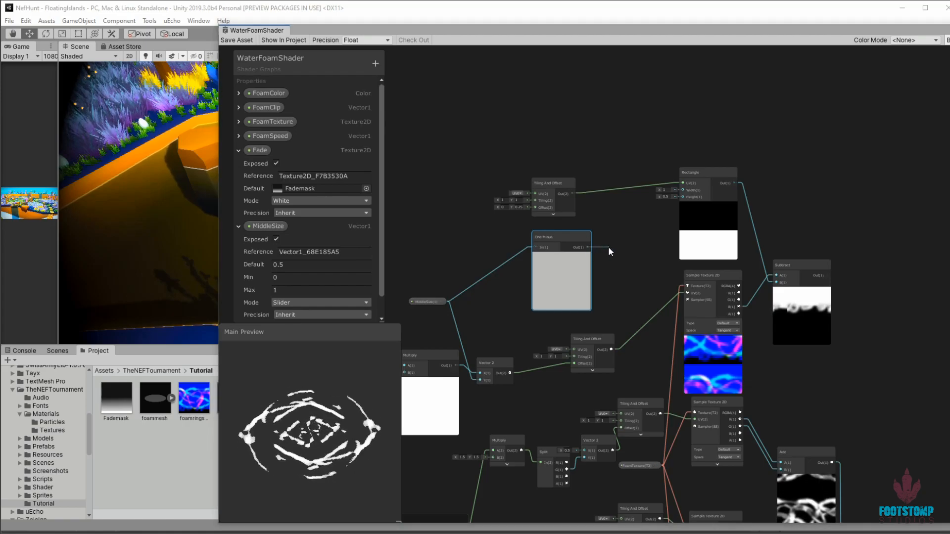
text(mu)
key(Return)
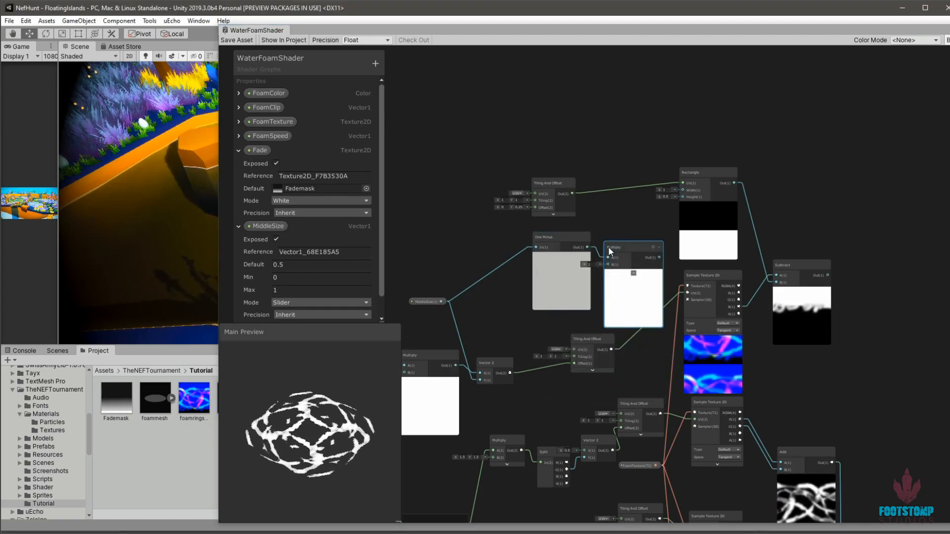
drag(661, 257, 679, 197)
- Space out the One Minus and Multiply nodes and set the rectangle's Tiling And Offset Y offset to 0.5
drag(558, 233, 500, 230)
drag(621, 243, 607, 234)
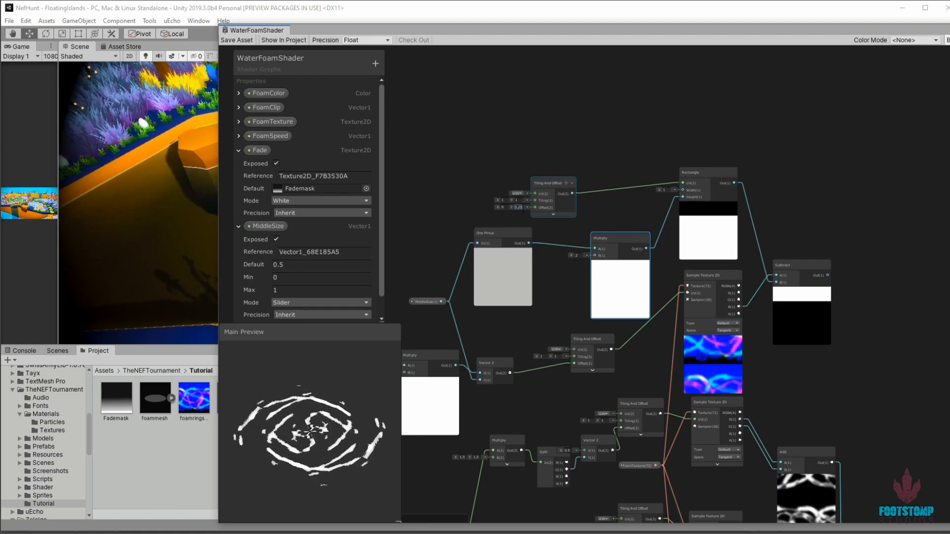
text(0.5)
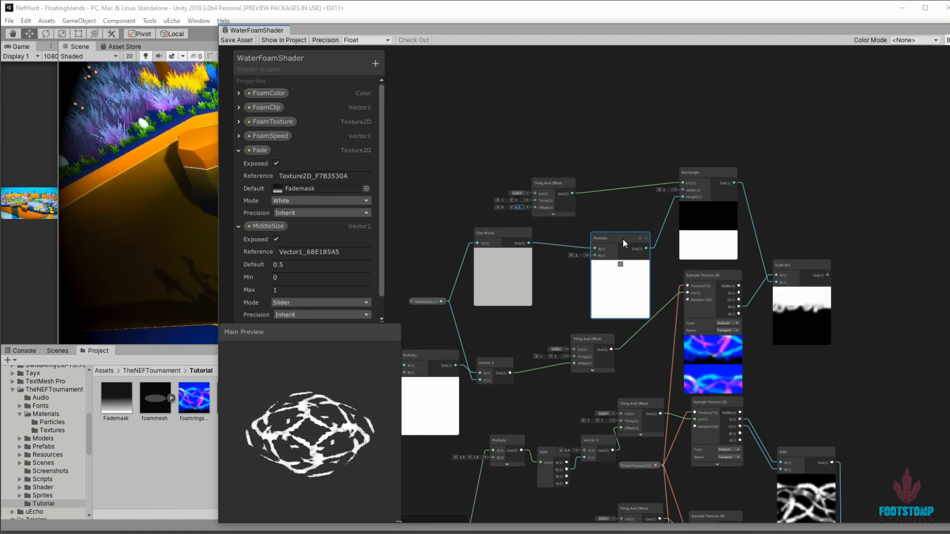
drag(619, 238, 608, 229)
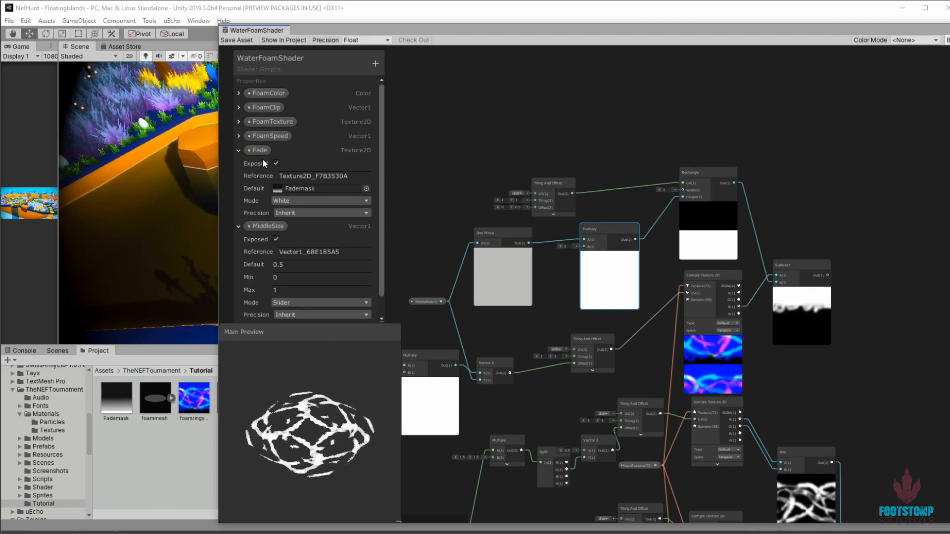
- Test MiddleSize default values of 1 and 0, and return the default to 0.5
click(283, 265)
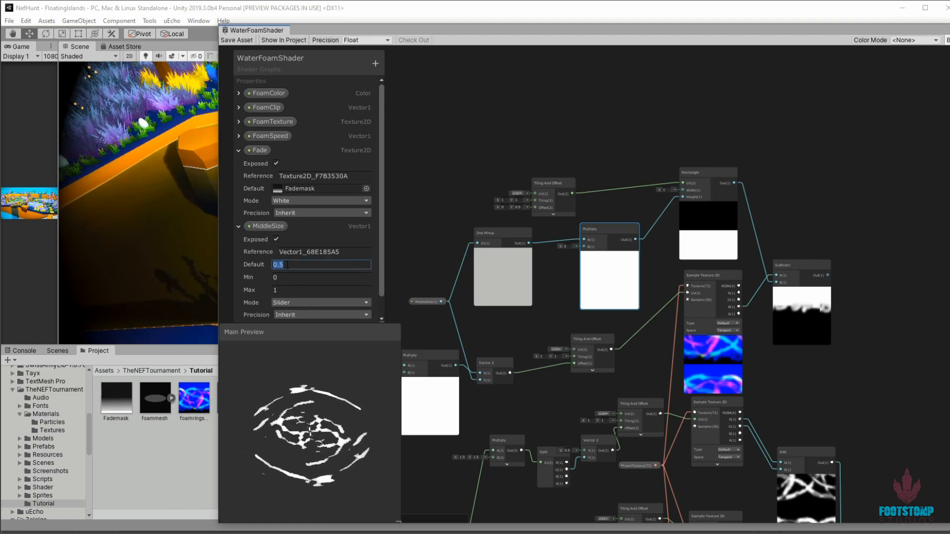
text(1)
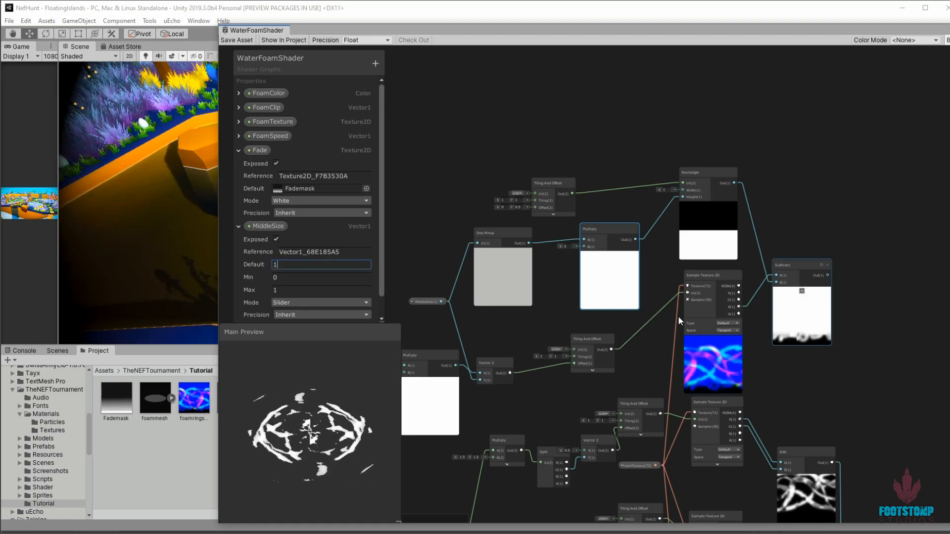
text(0)
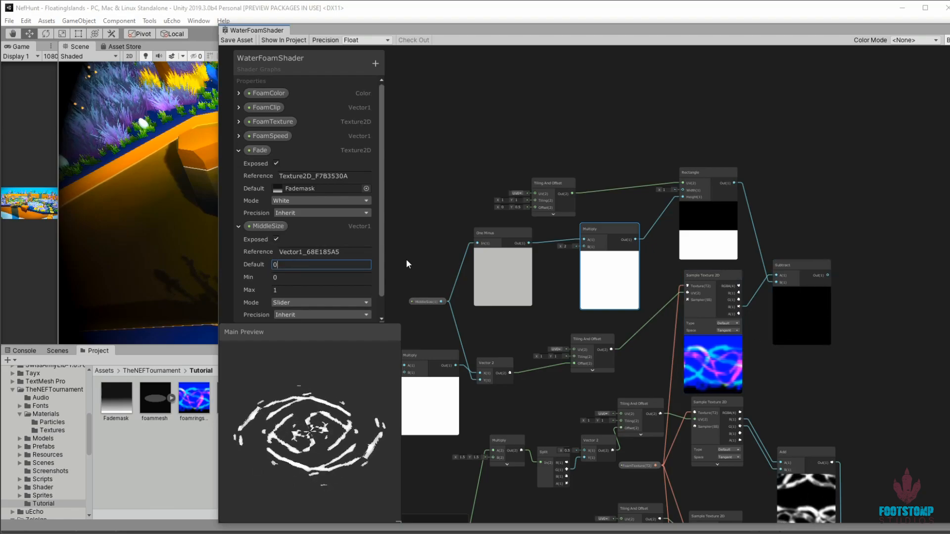
text(.25)
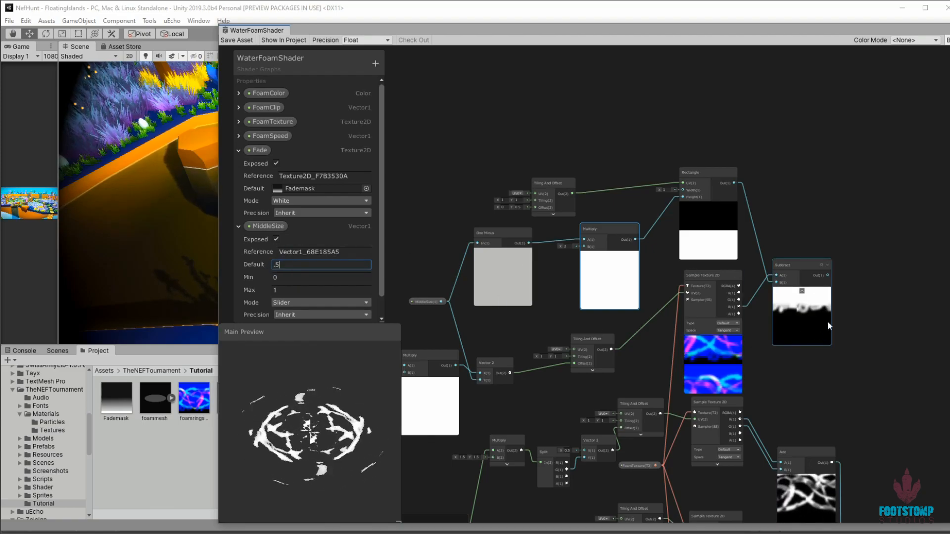
- Add a Saturate node fed by the rectangle mask's Subtract output and place it lower, towards the Unlit Master
middle_drag(875, 243, 705, 162)
drag(656, 193, 724, 218)
text(su)
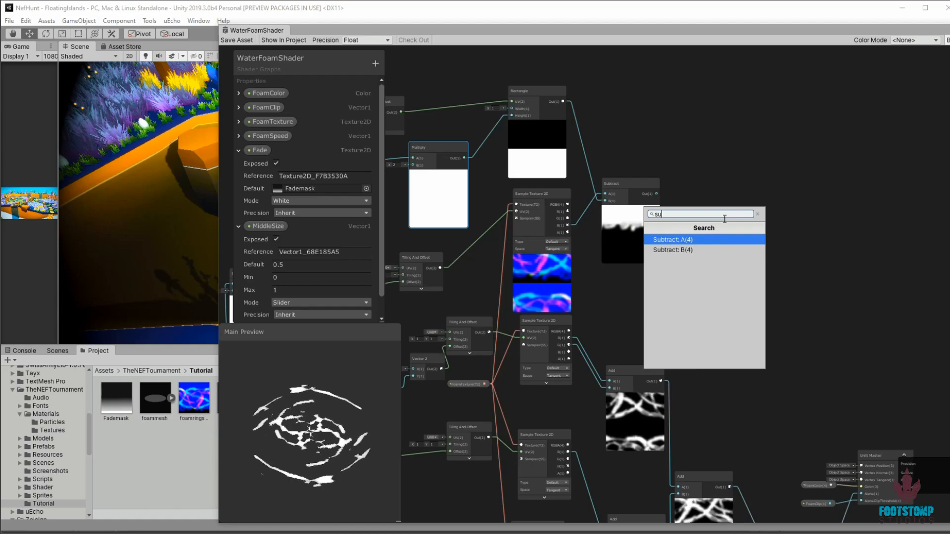
text(t)
key(BackSpace)
key(BackSpace)
text(at)
key(Return)
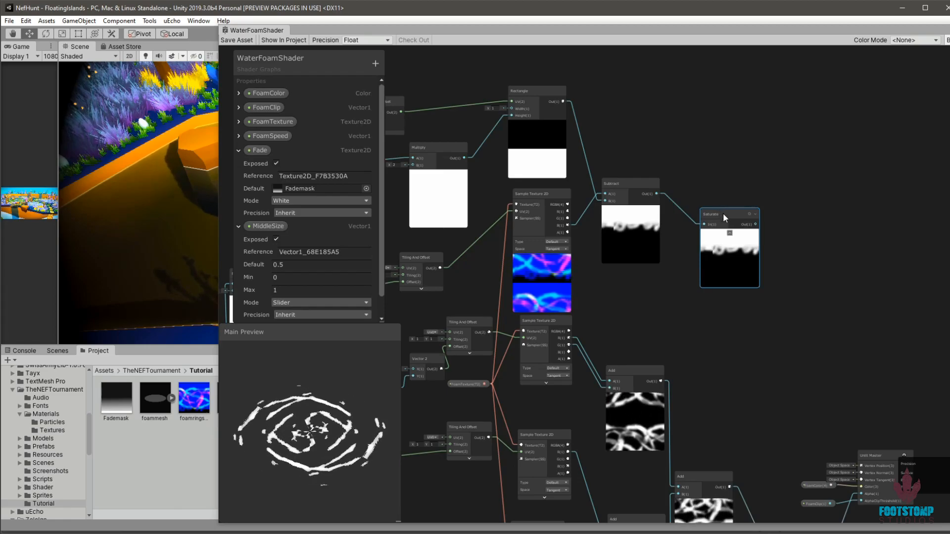
drag(724, 215, 732, 266)
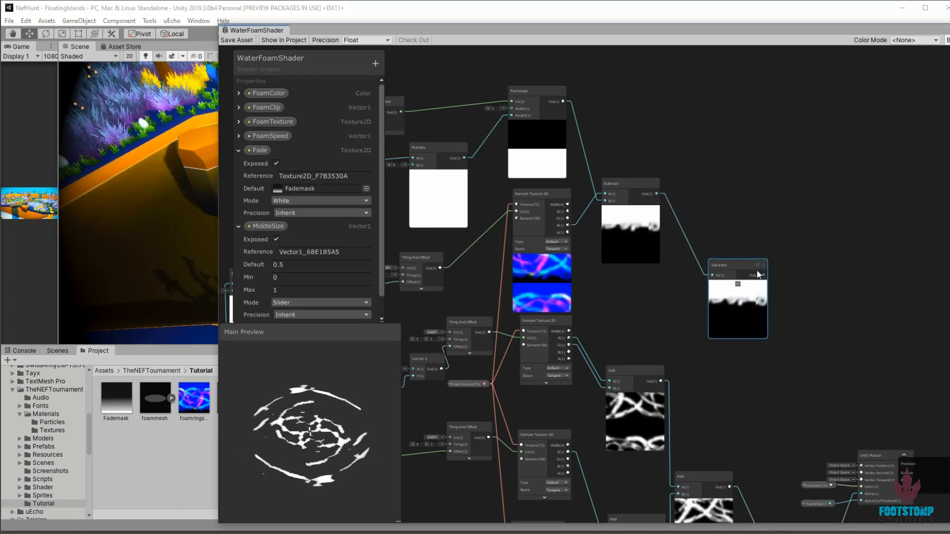
drag(723, 265, 731, 277)
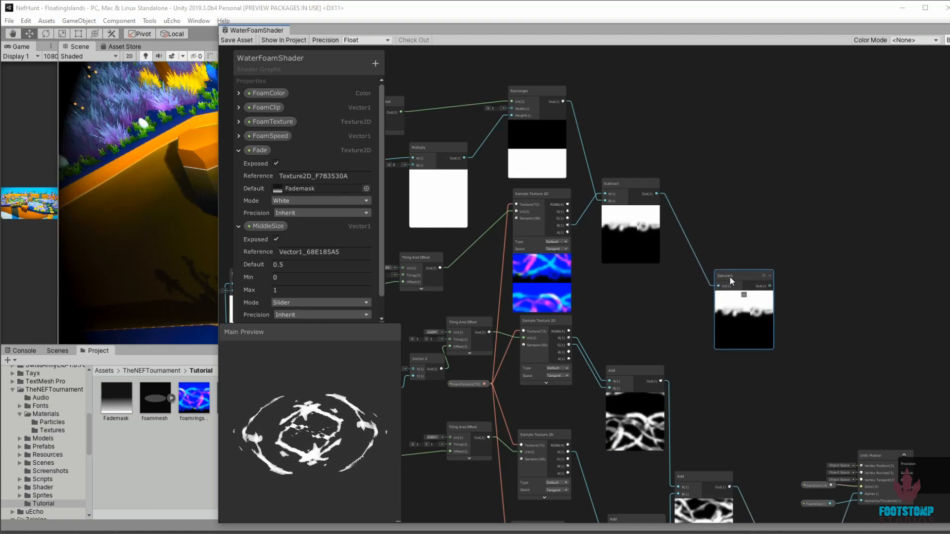
- Add an Add node combining the Saturate output as A with the combined foam Add's output as B, and tidy both Add nodes
middle_drag(746, 370, 708, 272)
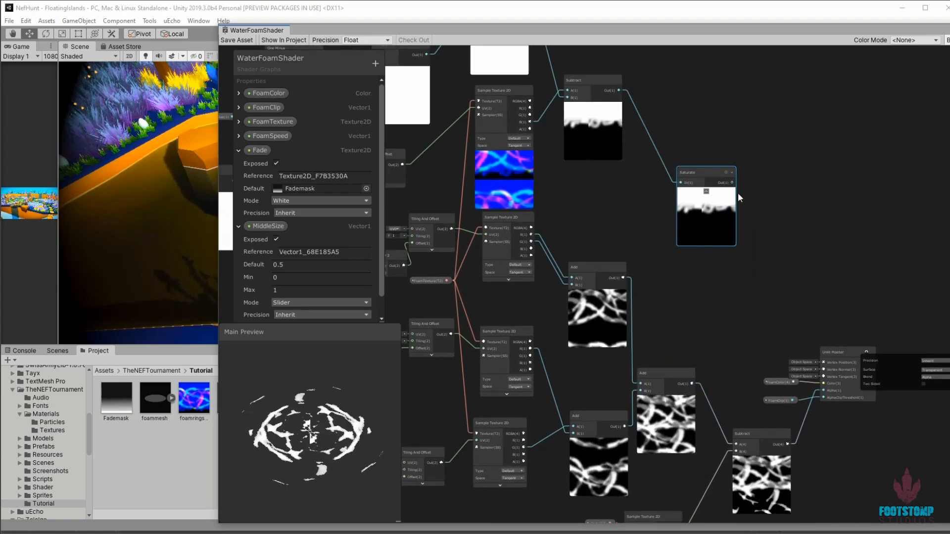
key(space)
text(add)
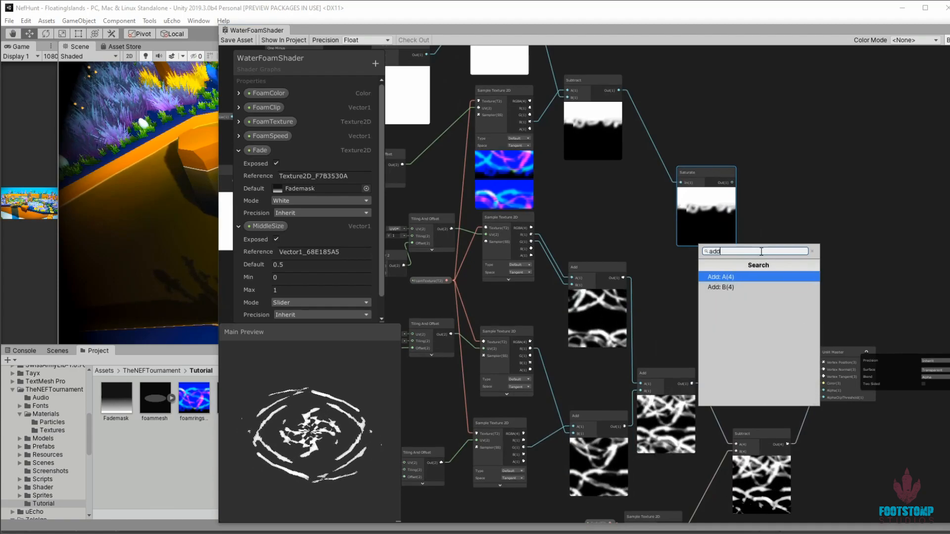
key(Return)
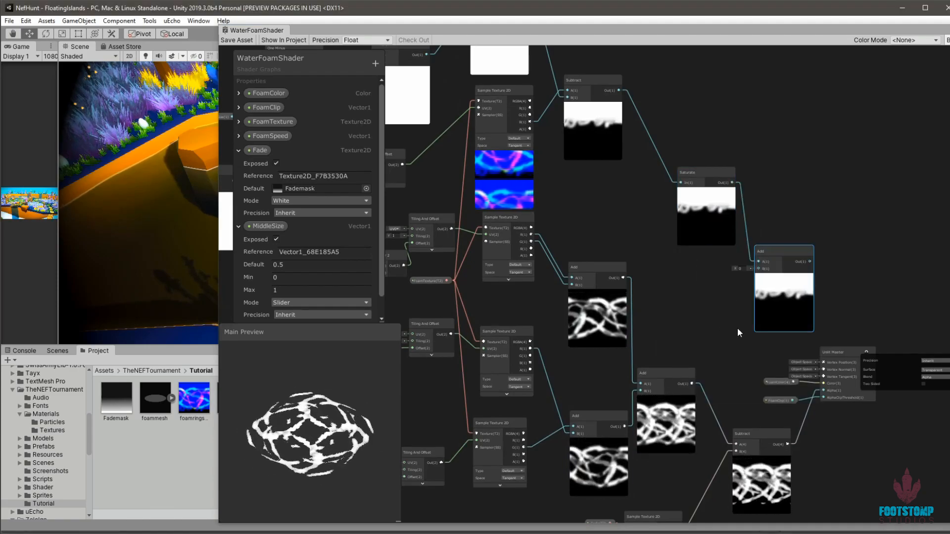
middle_drag(703, 284, 705, 230)
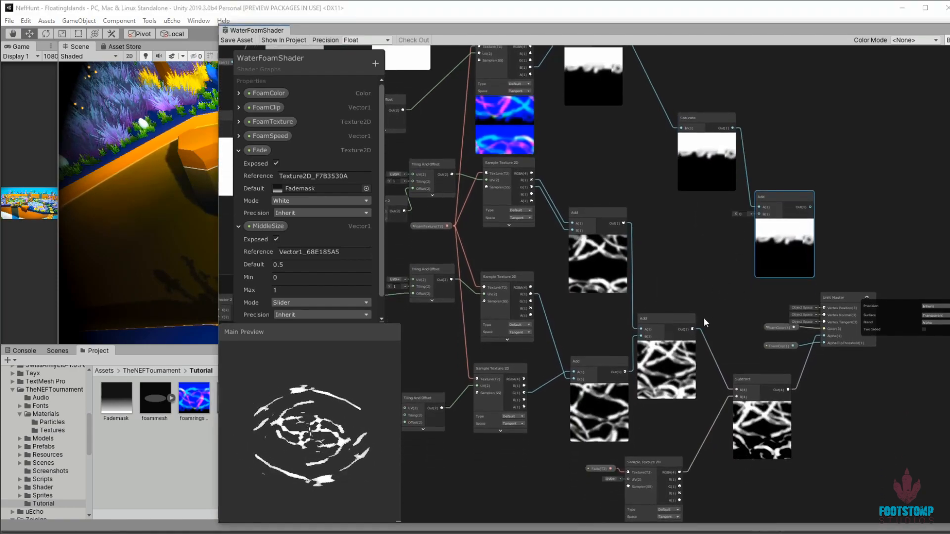
mouse_move(690, 325)
mouse_down()
mouse_move(751, 231)
mouse_move(698, 314)
mouse_up()
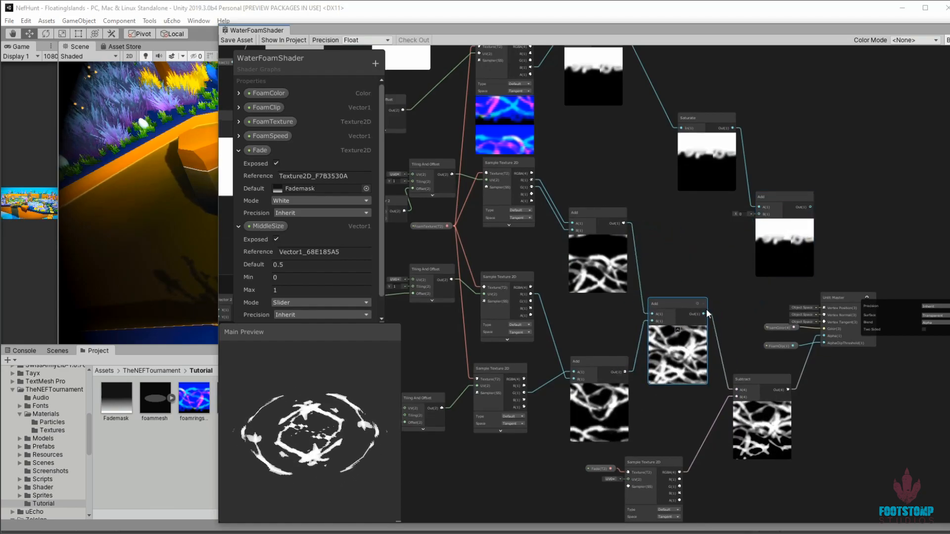
drag(782, 197, 755, 221)
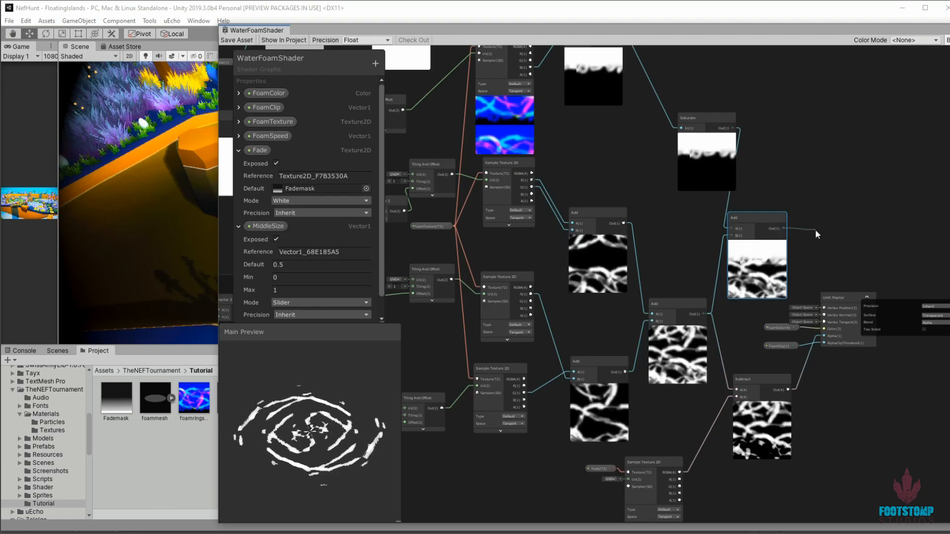
- Add a Saturate node fed by the new Add node's output
key(space)
text(a)
key(BackSpace)
text(sat)
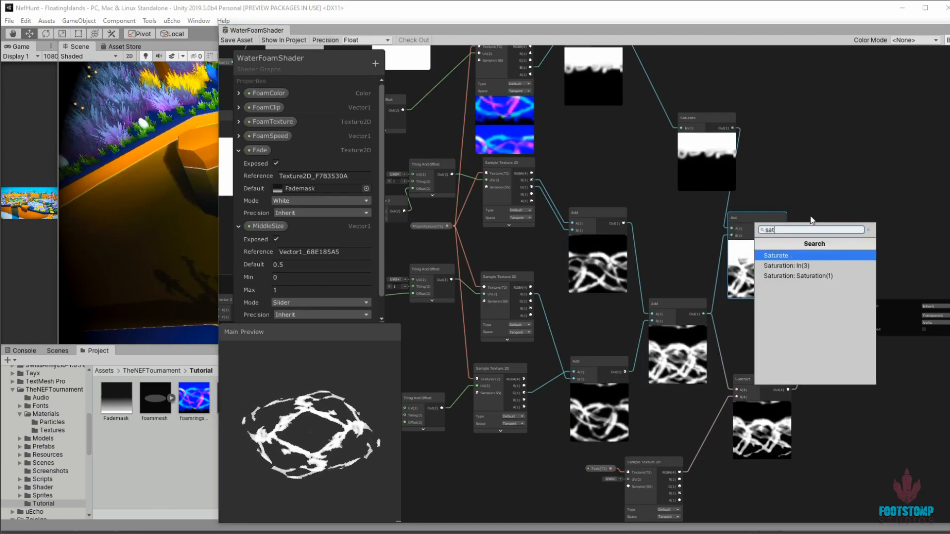
key(Return)
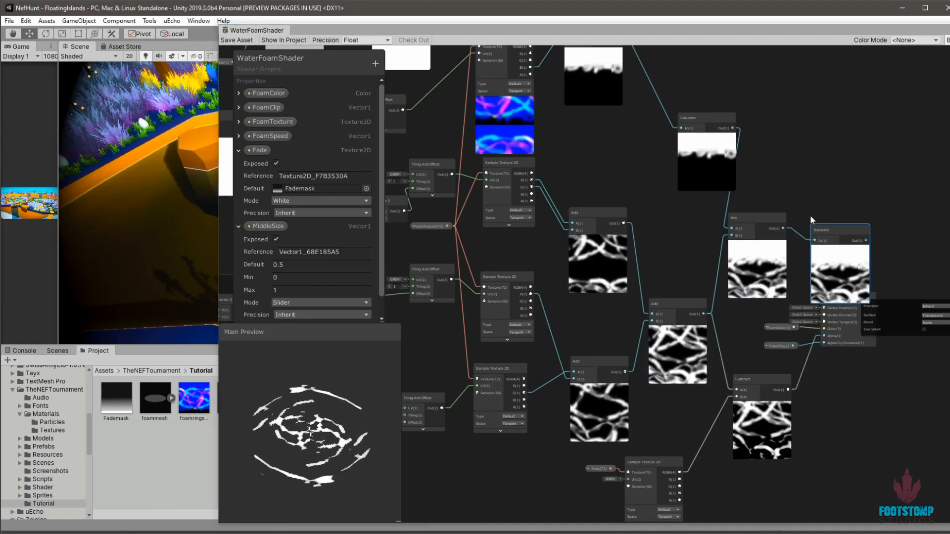
- Connect the new Saturate output to input A of the fade Subtract node and save the shader graph asset
middle_drag(821, 194, 726, 103)
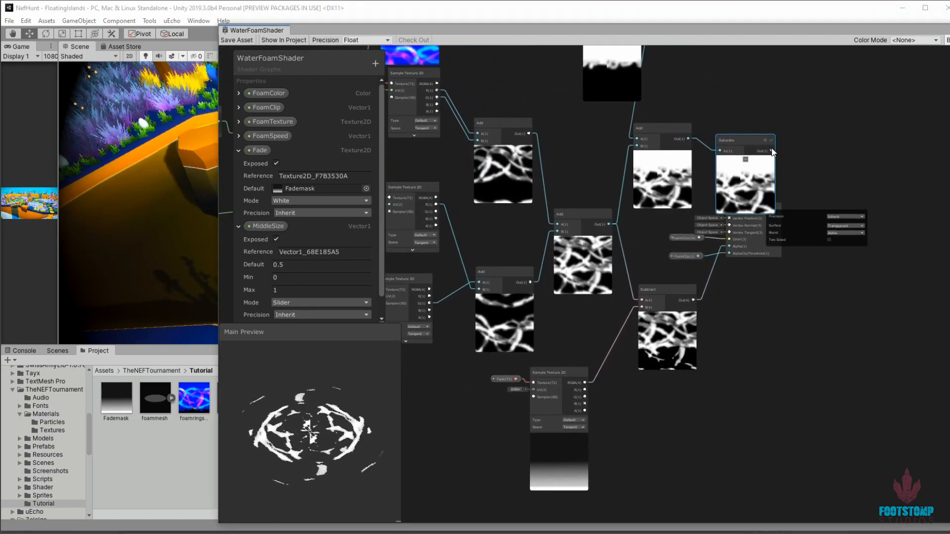
drag(771, 150, 638, 299)
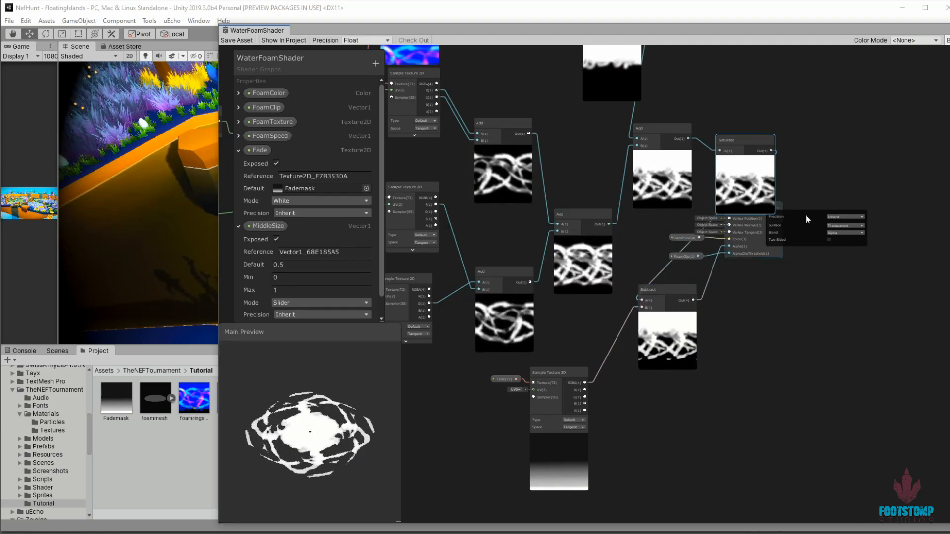
click(764, 267)
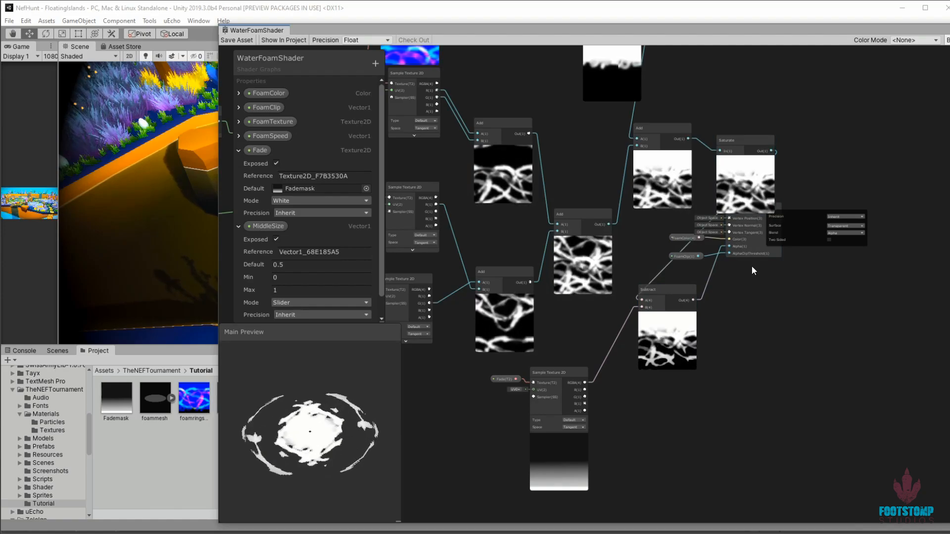
click(244, 43)
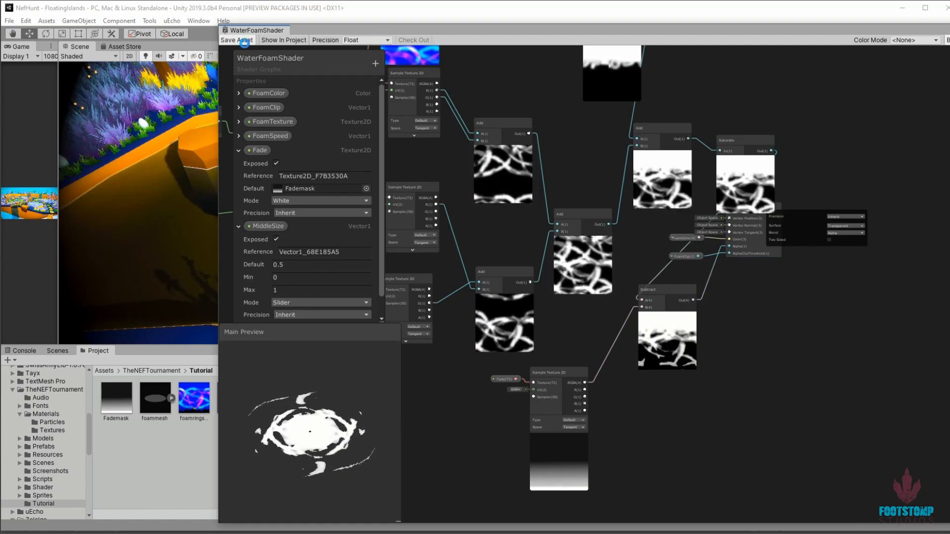
- Move the shader graph window aside and set the WaterFoam material's MiddleSize to about 0.619 and FoamSpeed to about 0.054
drag(299, 29, 949, 30)
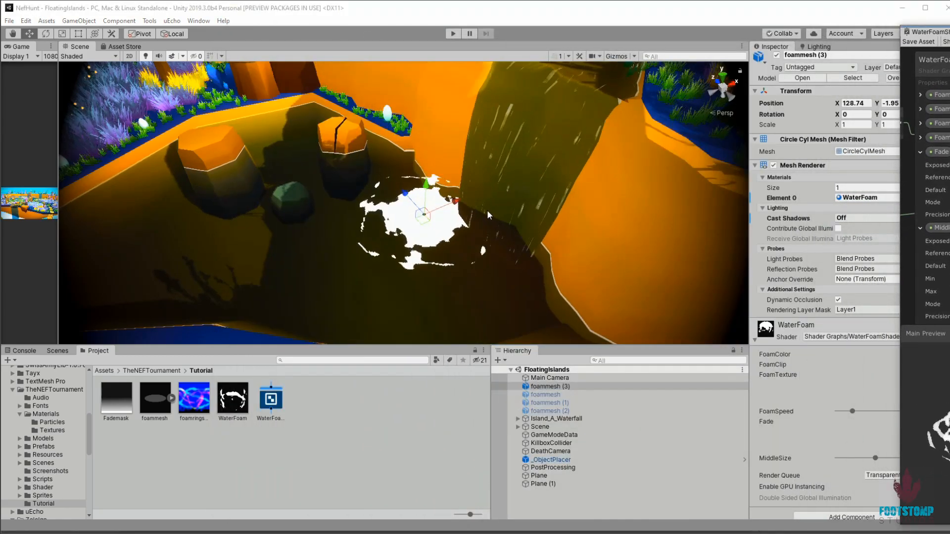
click(813, 436)
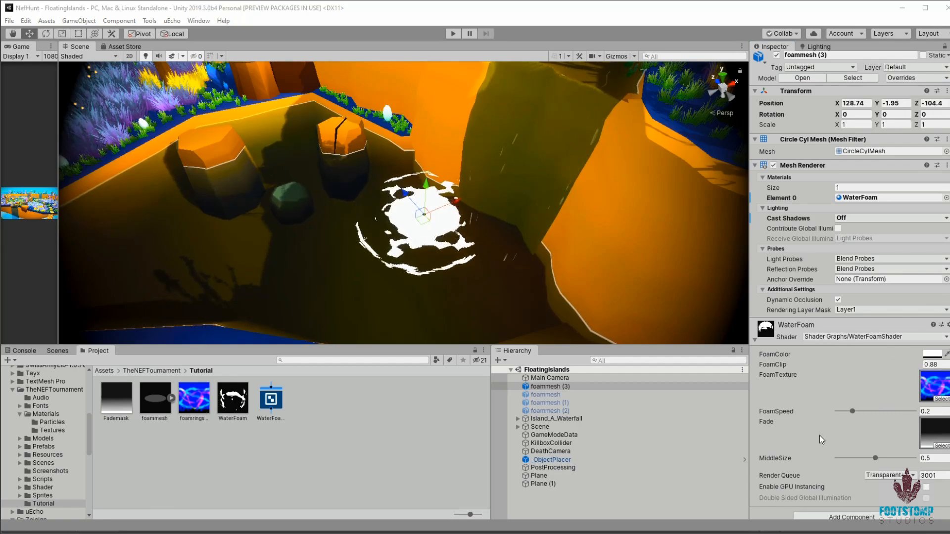
drag(875, 458, 856, 459)
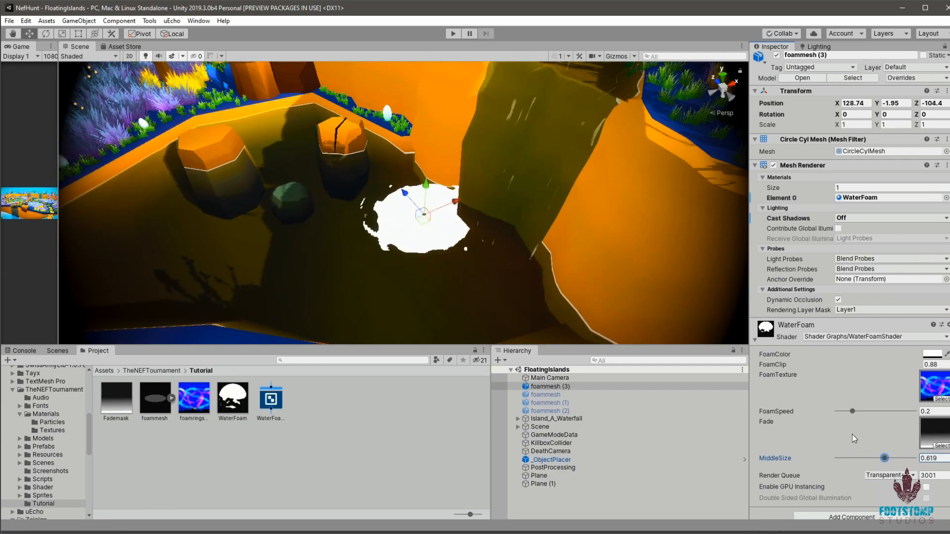
mouse_move(852, 411)
mouse_down()
mouse_move(894, 413)
mouse_move(840, 416)
mouse_up()
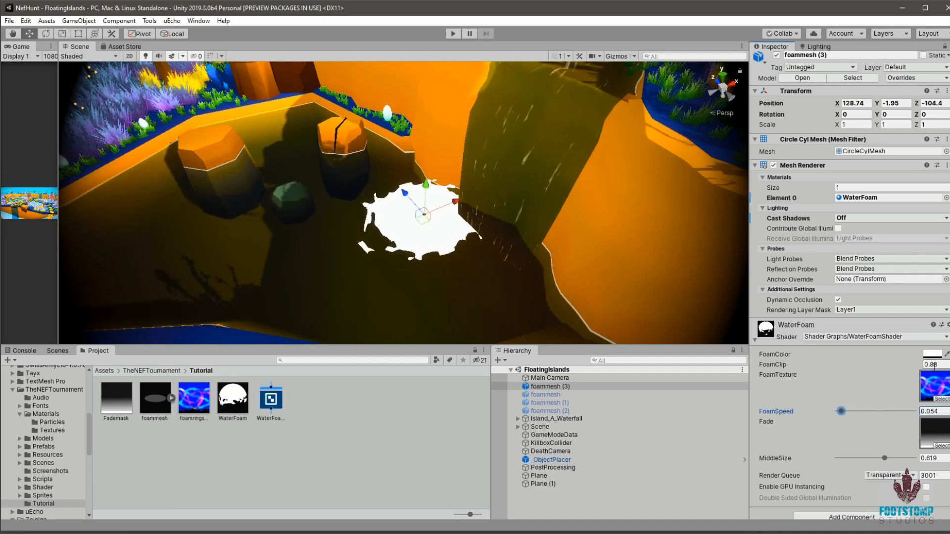
- Set the WaterFoam material's FoamClip to 0.82 and MiddleSize to about 0.458, and lower foammesh (3) to a Y position of about -3.27
mouse_move(780, 367)
mouse_down()
mouse_move(803, 367)
mouse_move(754, 370)
mouse_move(784, 372)
mouse_up()
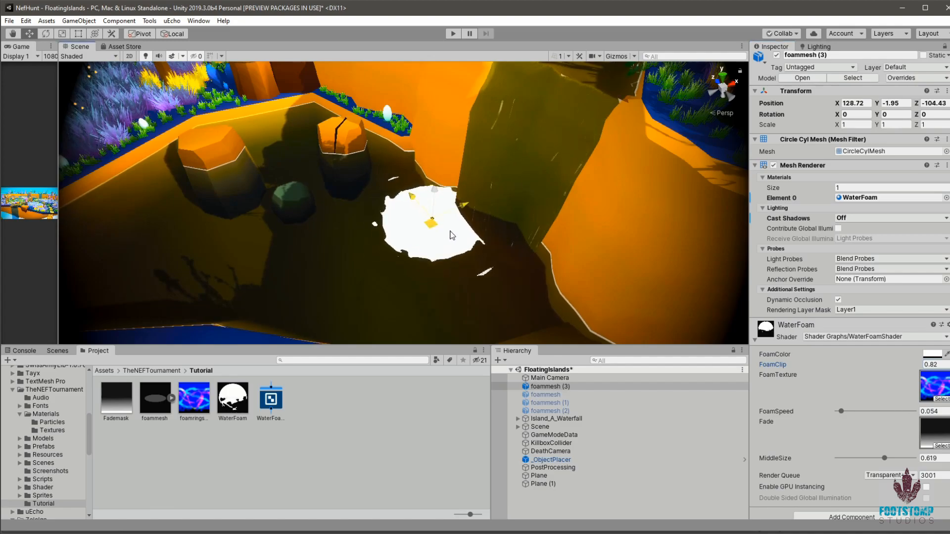
drag(884, 459, 872, 459)
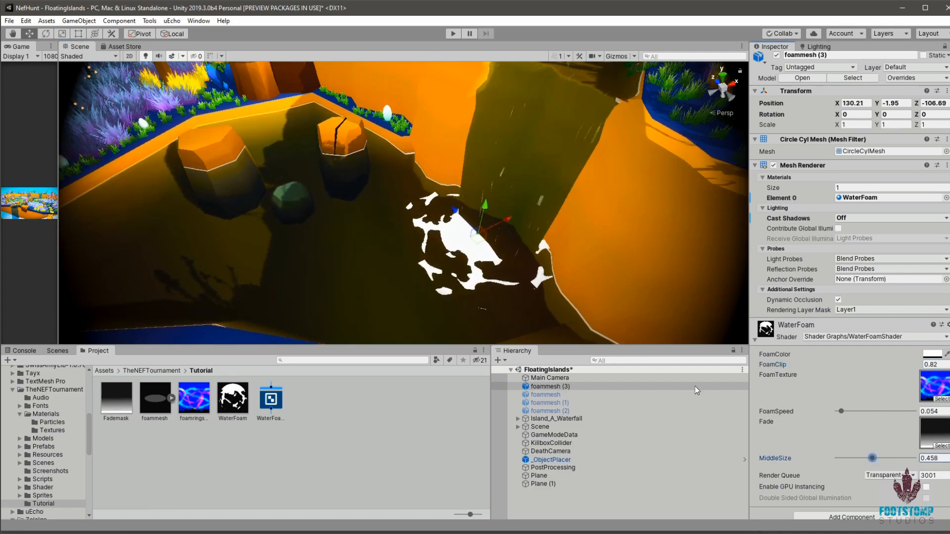
middle_drag(494, 218, 581, 187)
drag(582, 178, 575, 203)
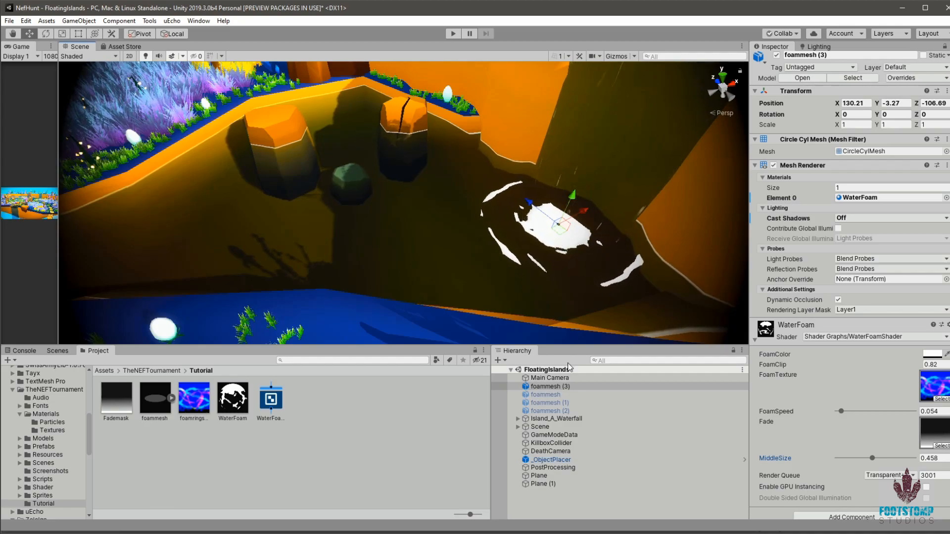
- Deactivate foammesh (3) and activate the foammesh object that uses the WaveFoam material
click(776, 55)
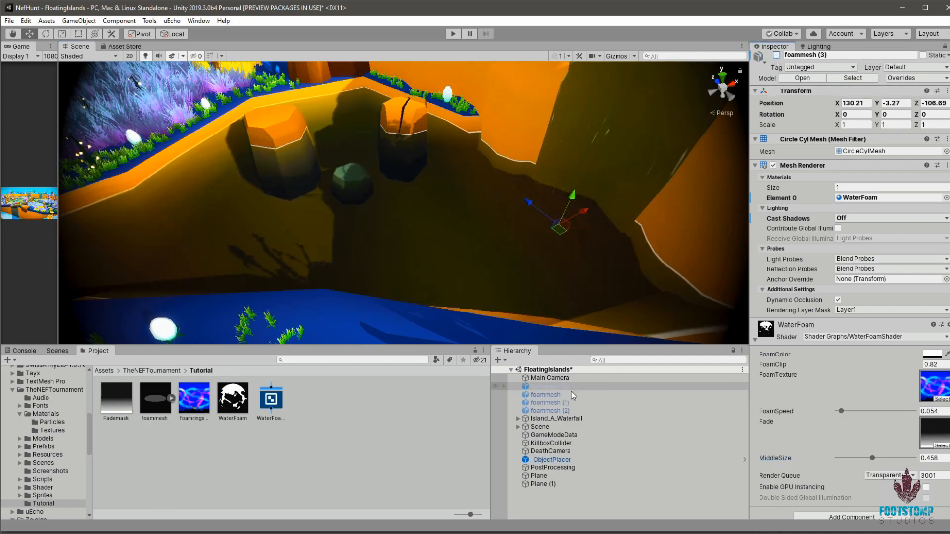
click(545, 394)
click(776, 55)
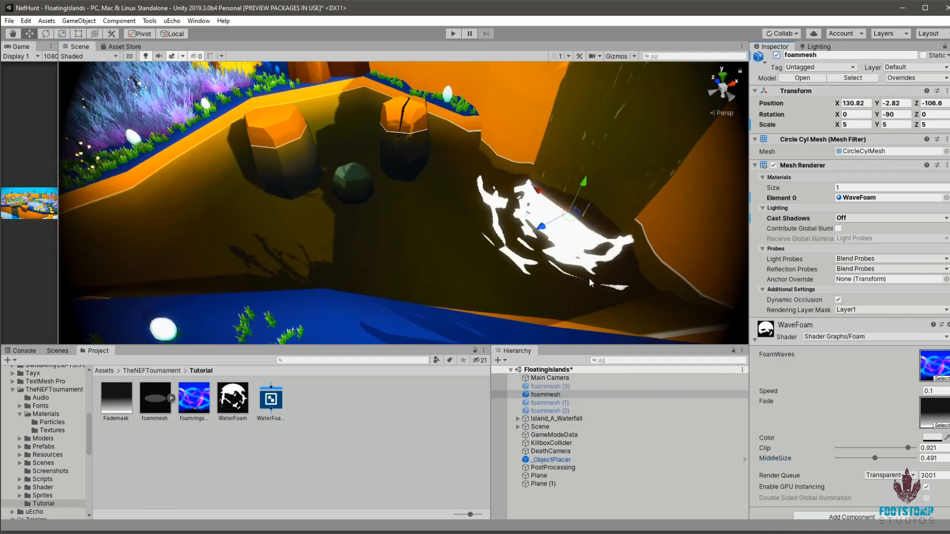
- Activate foammesh (1) and inspect its foam around the cracked rock alongside the waterfall foam
click(549, 402)
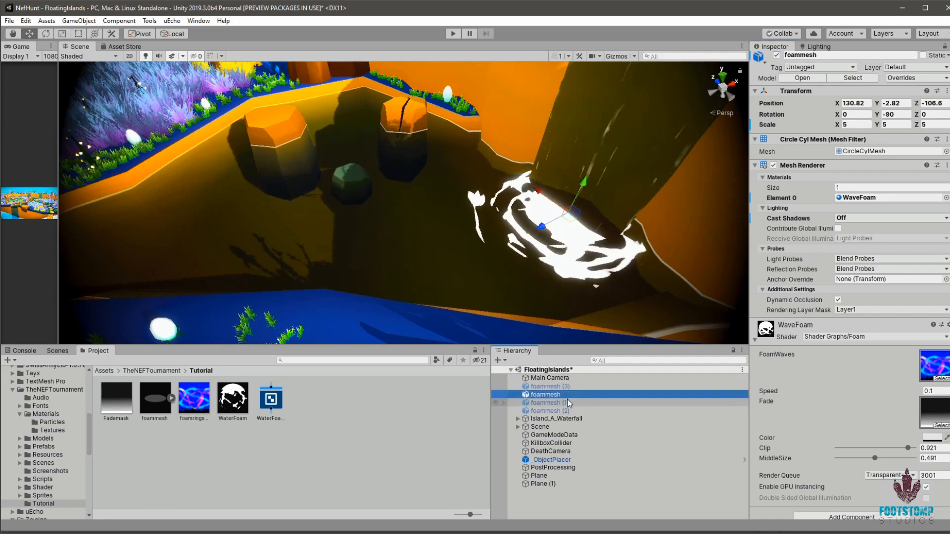
click(776, 56)
middle_drag(433, 135, 454, 155)
scroll(482, 202, up, 5)
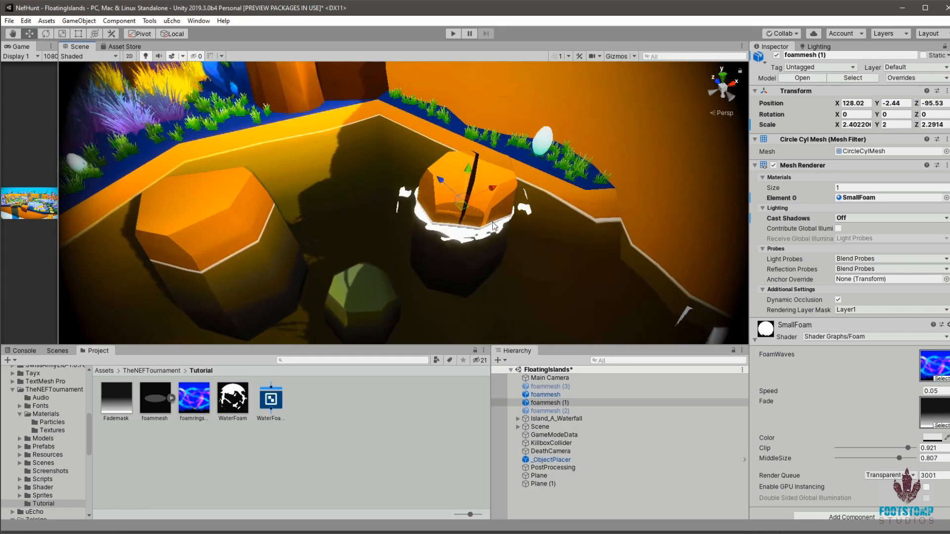
middle_drag(525, 235, 554, 259)
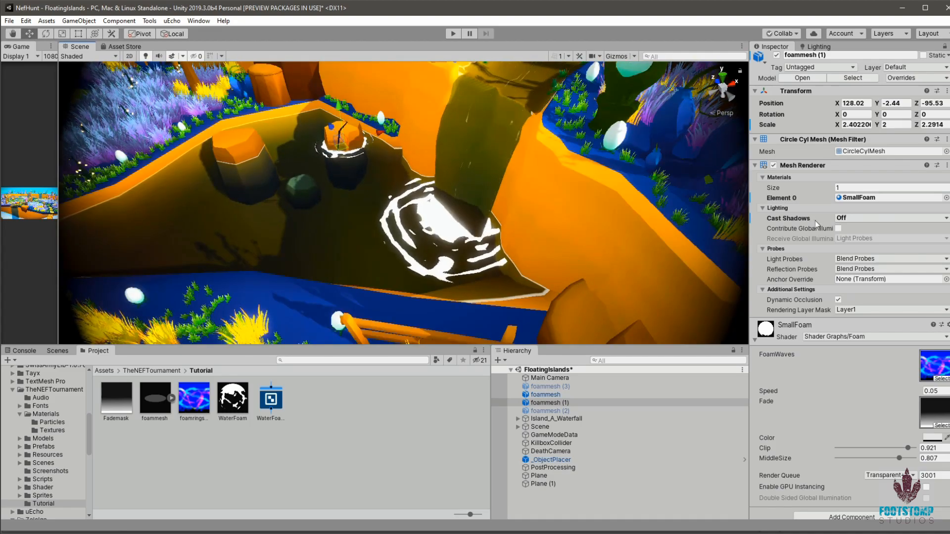
- Bring the WaterFoamShader graph back over the editor and review its full node network
drag(949, 21, 866, 30)
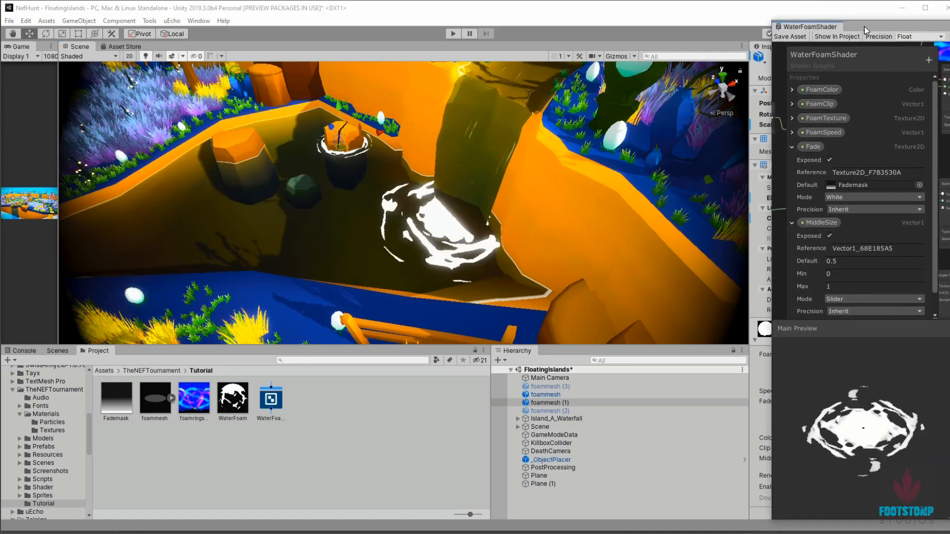
drag(949, 26, 279, 39)
scroll(411, 242, down, 4)
middle_drag(431, 195, 677, 302)
click(597, 216)
scroll(558, 302, up, 1)
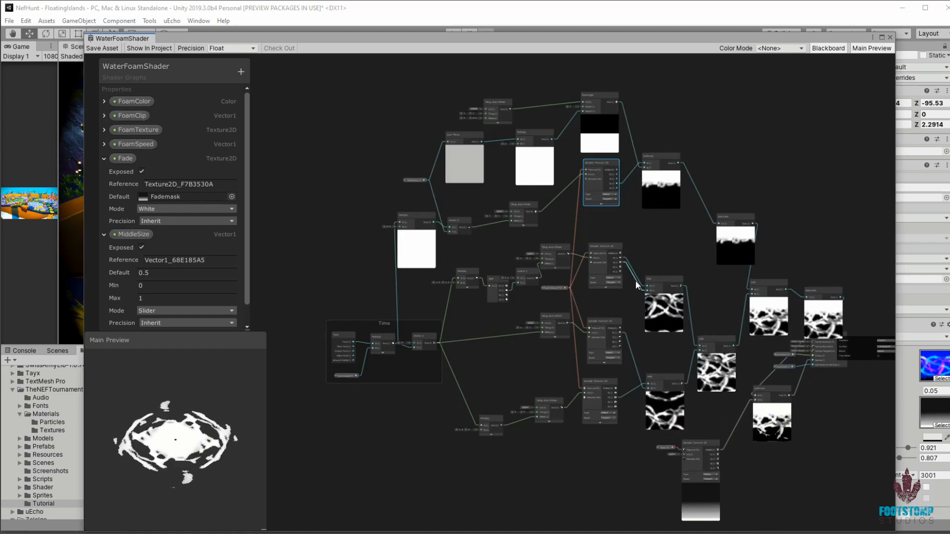
scroll(633, 278, up, 1)
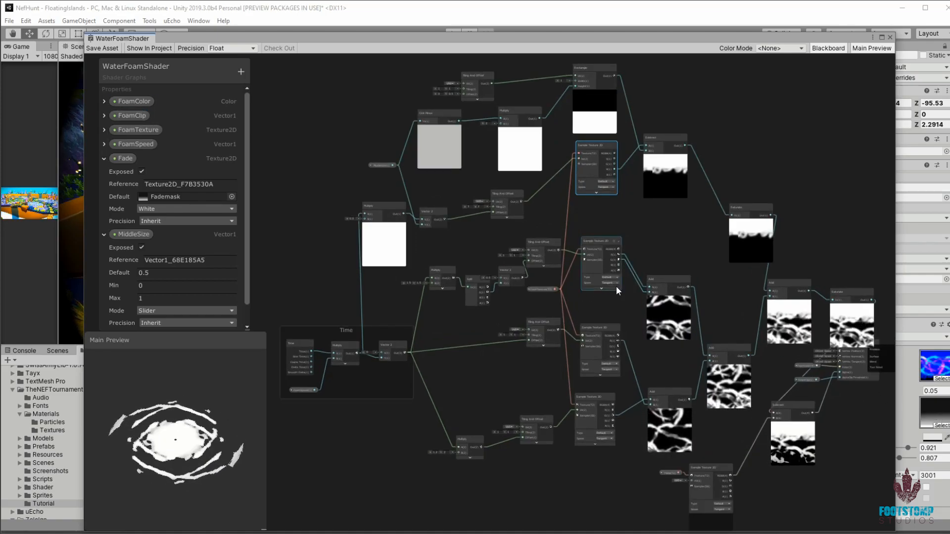
scroll(598, 231, up, 1)
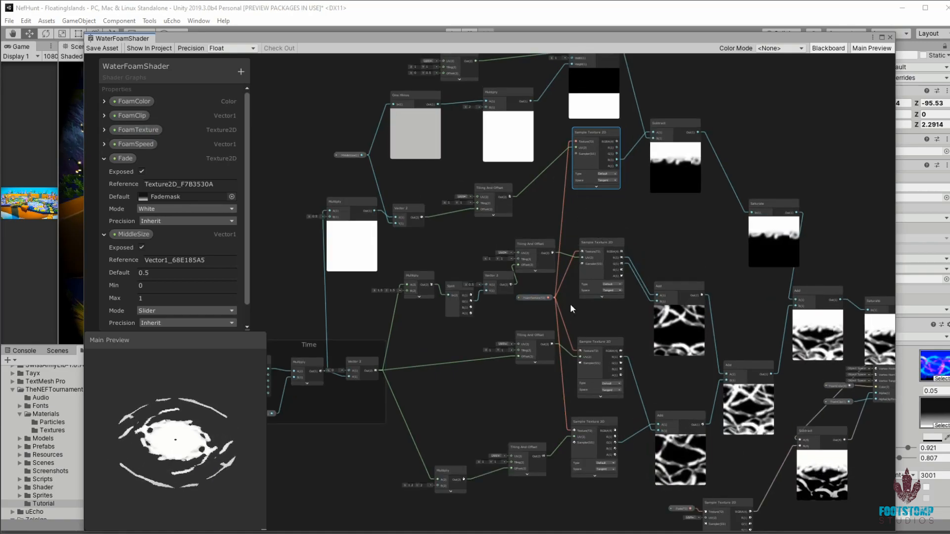
- Tidy the graph by shifting the middle layer's Sample Texture 2D node down and collapsing the intermediate node previews
drag(596, 130, 603, 160)
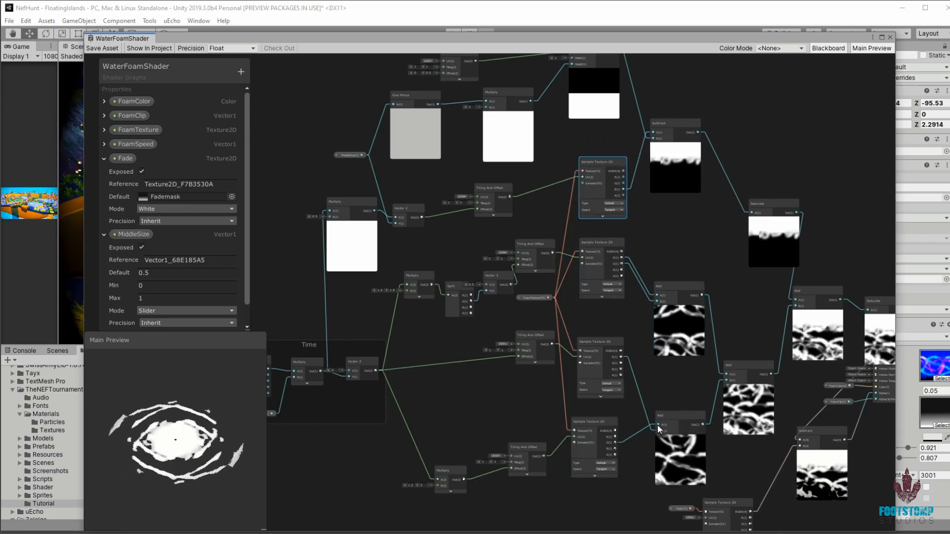
middle_drag(741, 375, 640, 328)
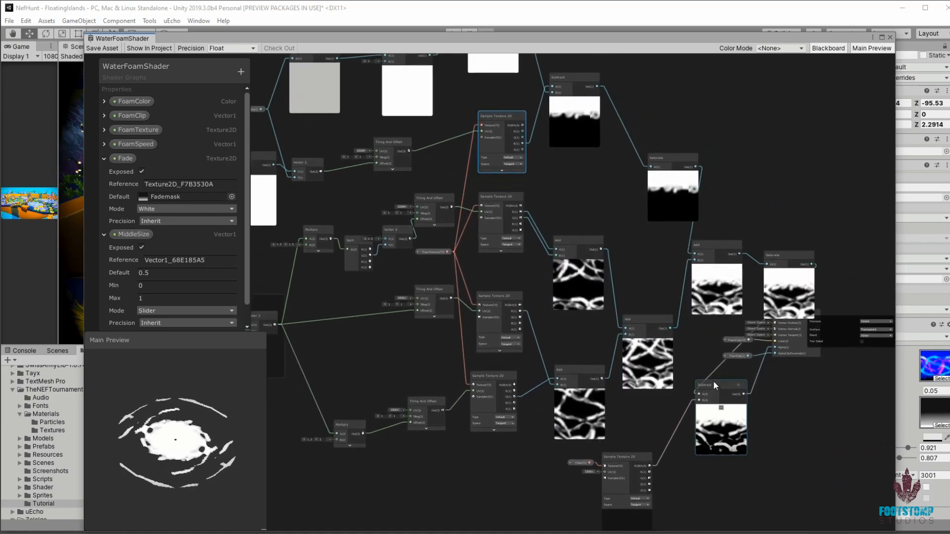
key(a)
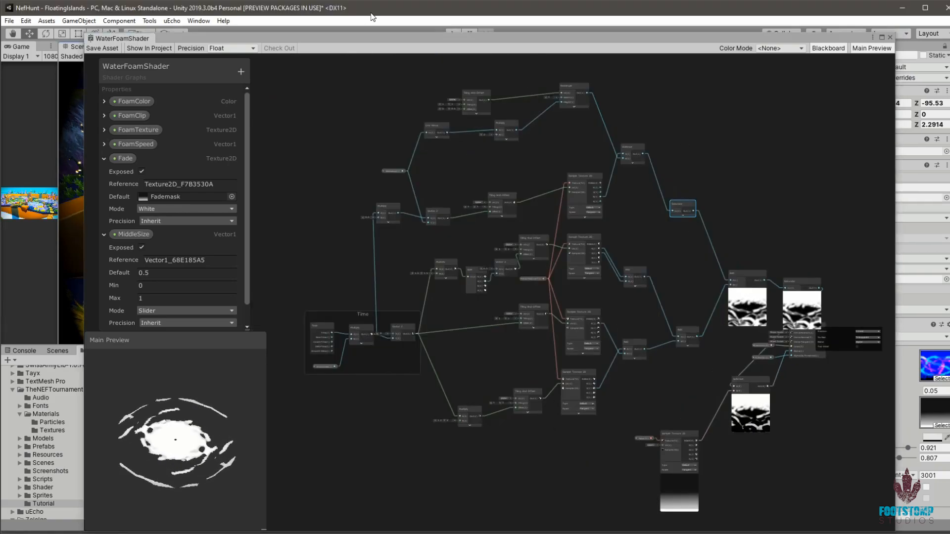
- Move the shader graph window aside and examine the animated waterfall and rock foam in the scene from different distances
drag(179, 42, 949, 29)
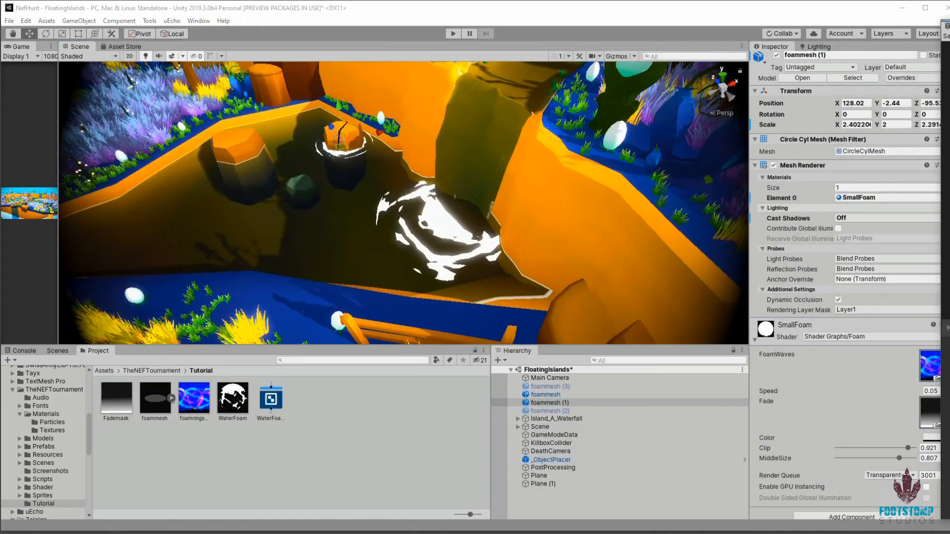
scroll(441, 214, down, 5)
scroll(441, 214, up, 5)
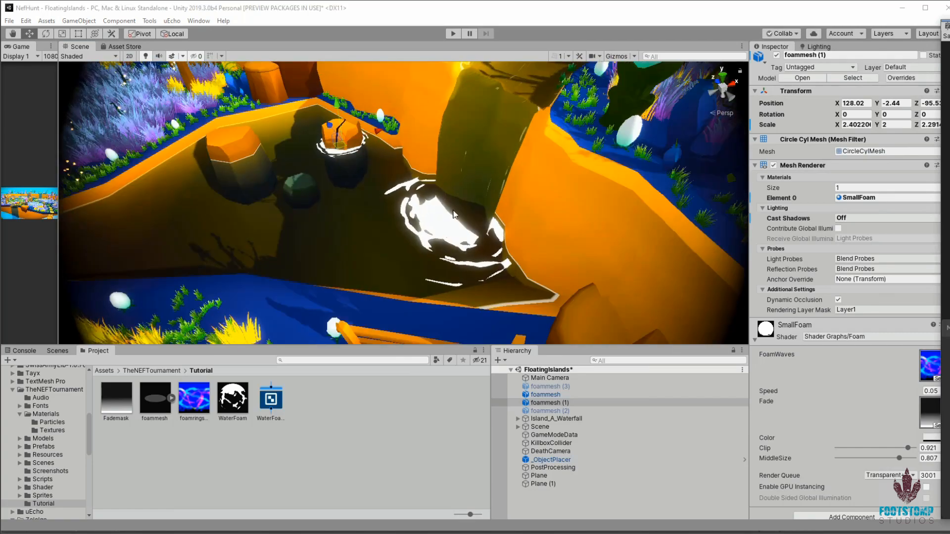
scroll(462, 207, up, 2)
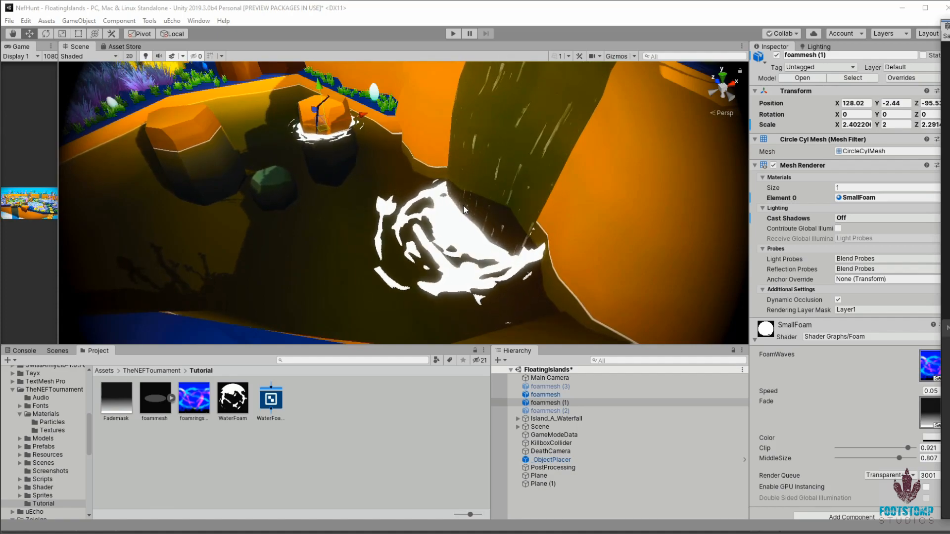
scroll(512, 209, down, 2)
scroll(513, 210, up, 2)
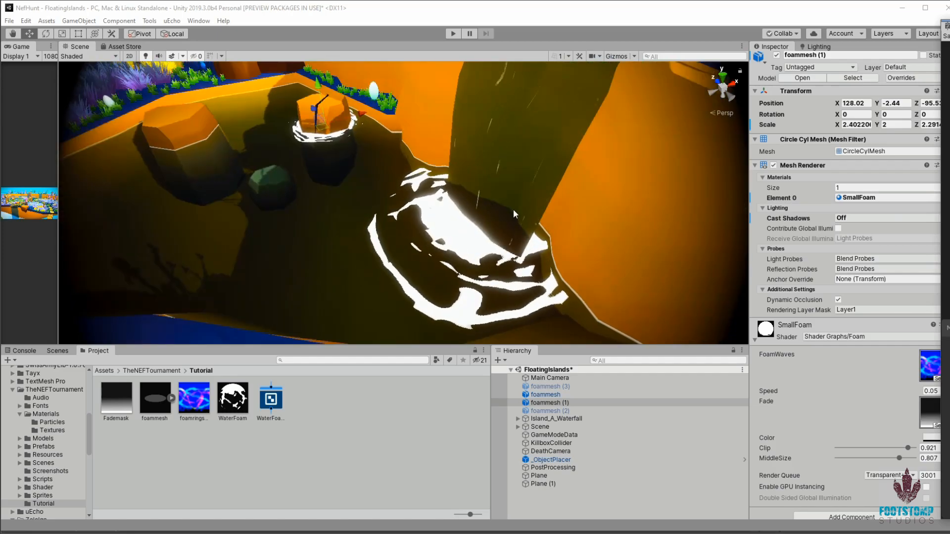